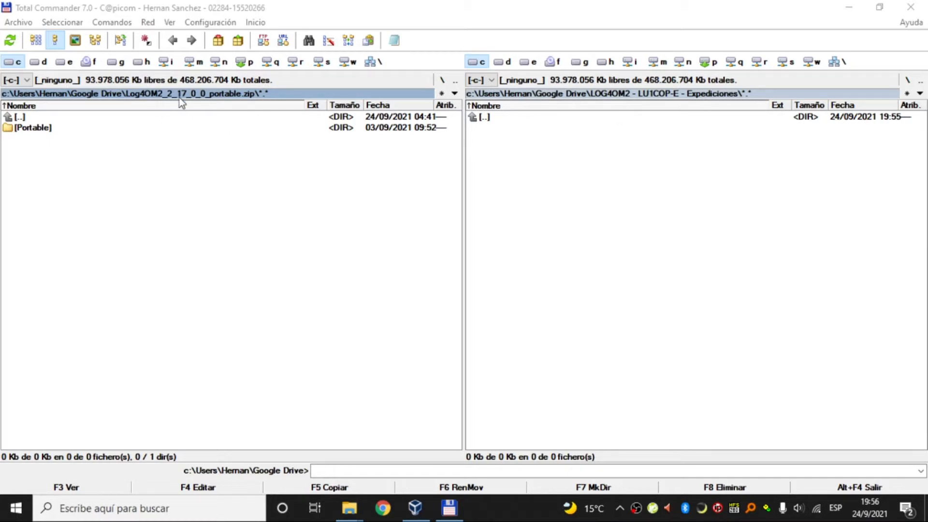
Switch to Chrome, go to log4om.com and look up the current releases on its Download page.
click(383, 507)
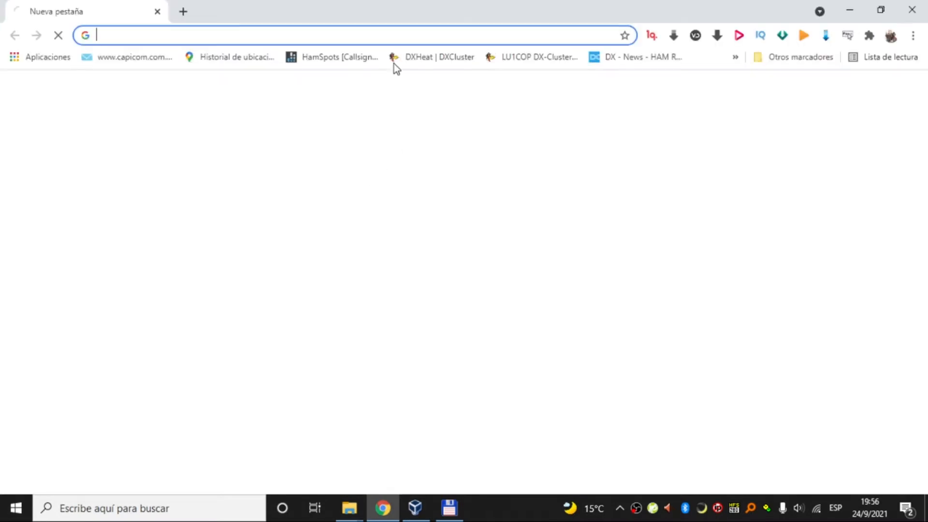
click(396, 30)
text(log)
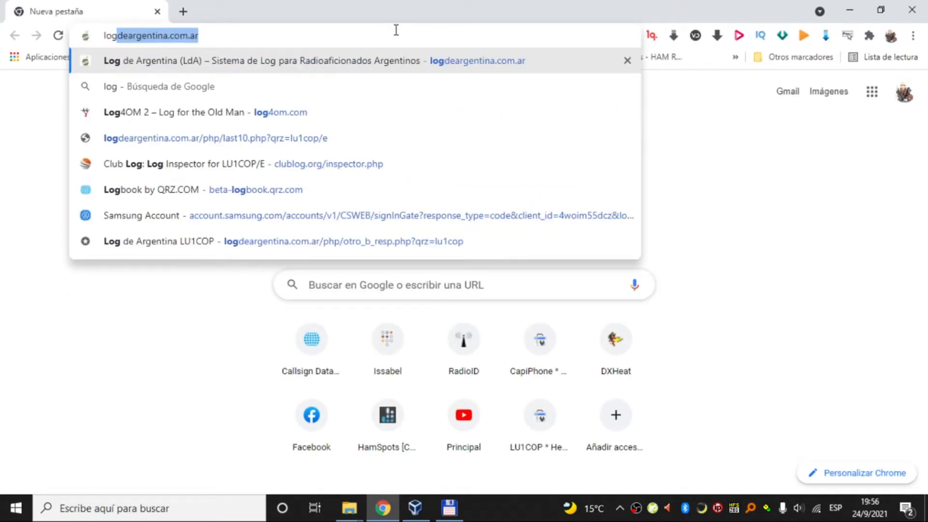
click(267, 116)
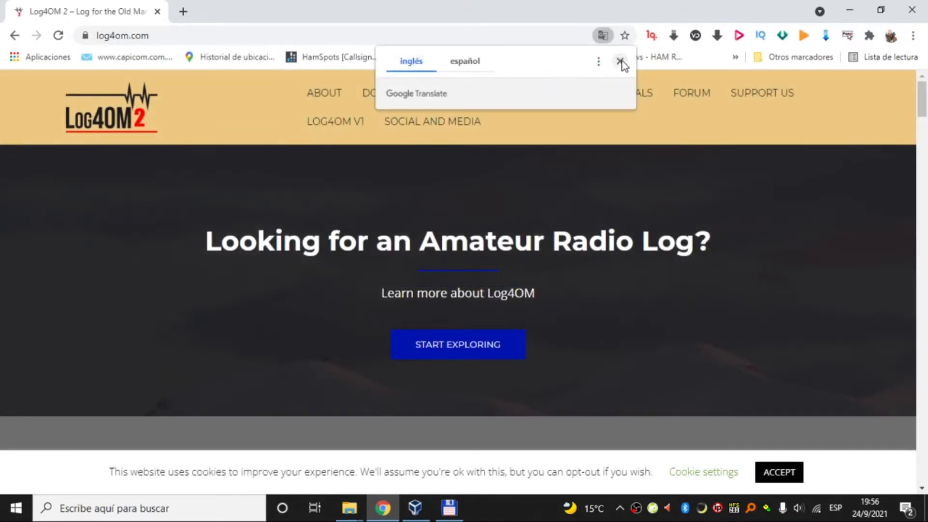
click(621, 62)
click(406, 95)
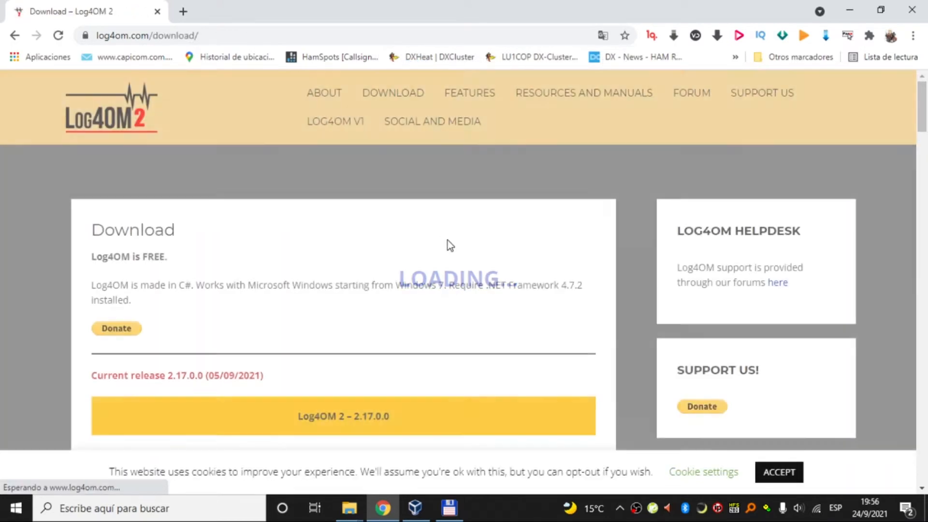
scroll(331, 315, down, 4)
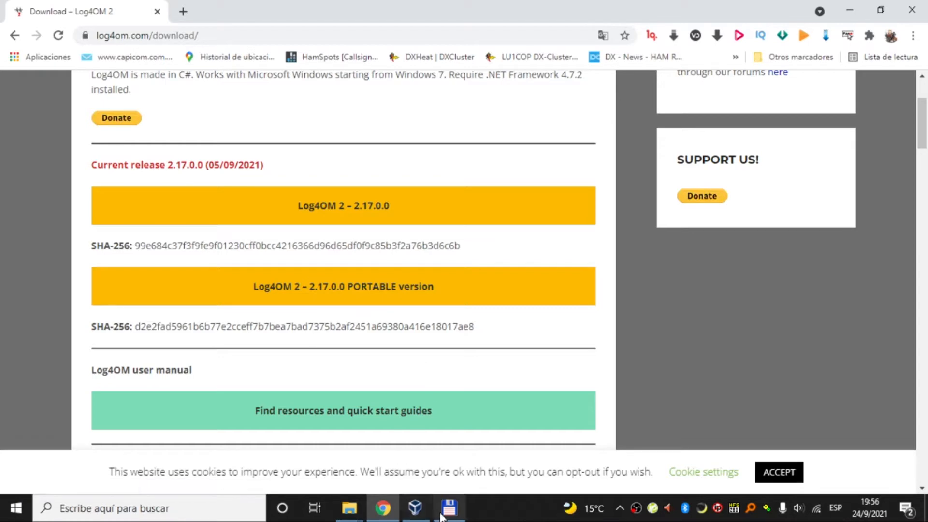
Switch to Total Commander and copy everything in the zip's Portable folder to the LOG4OM2 - LU1COP-E - Expediciones folder.
click(447, 508)
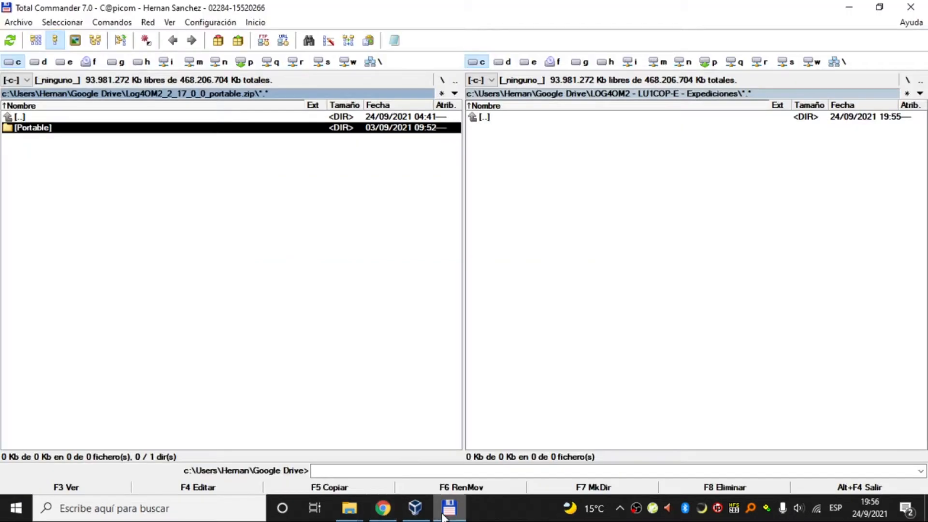
double_click(102, 129)
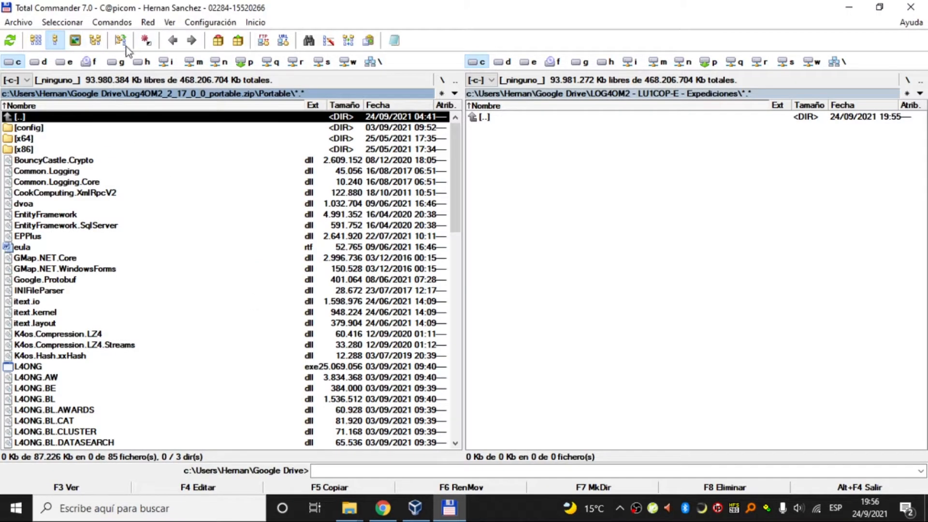
click(146, 40)
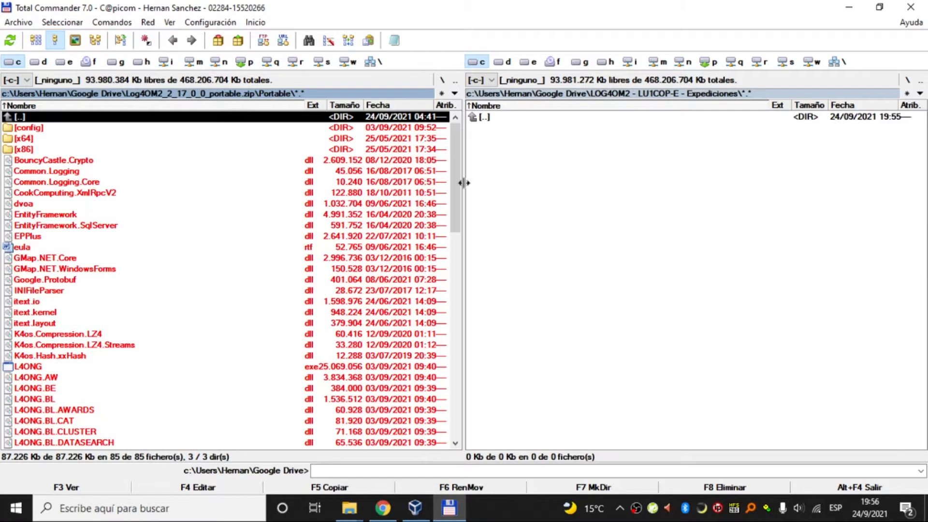
click(329, 487)
click(390, 267)
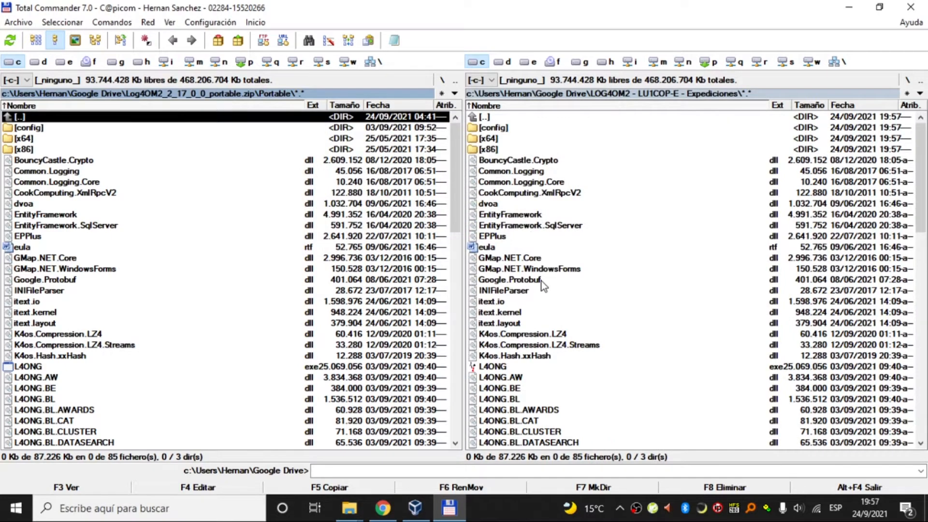
Launch the L4ONG executable from the Expediciones folder and dismiss the Log4OM V2 welcome message.
scroll(542, 285, down, 1)
click(511, 334)
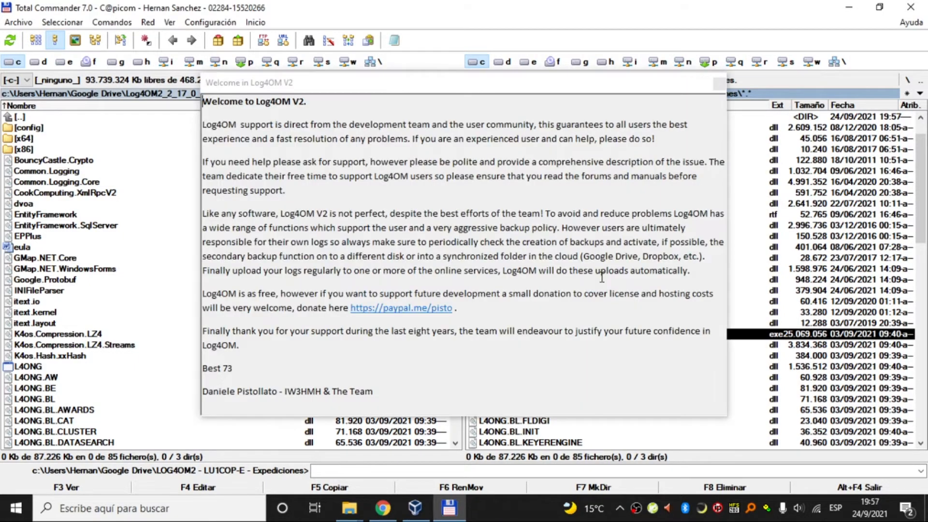
click(717, 85)
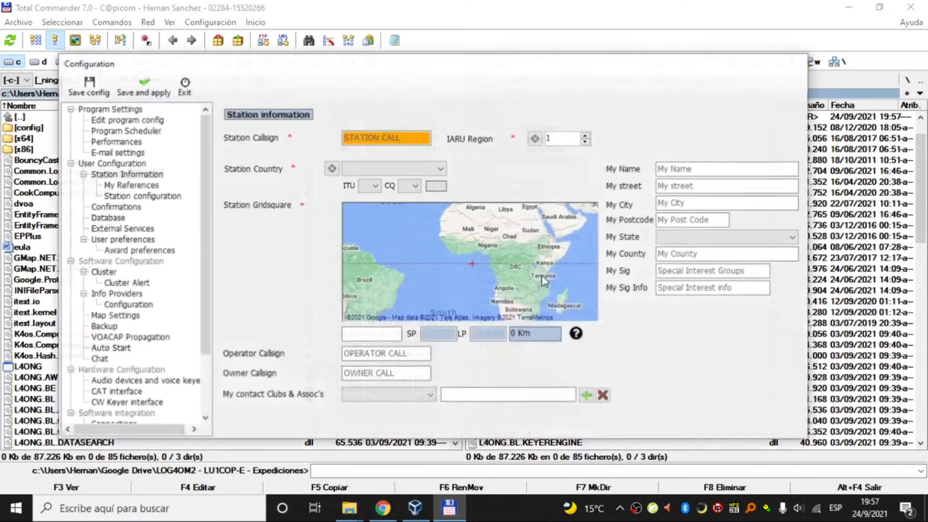
Set the station callsign to LU1COP/E and the station country to Argentina.
click(418, 137)
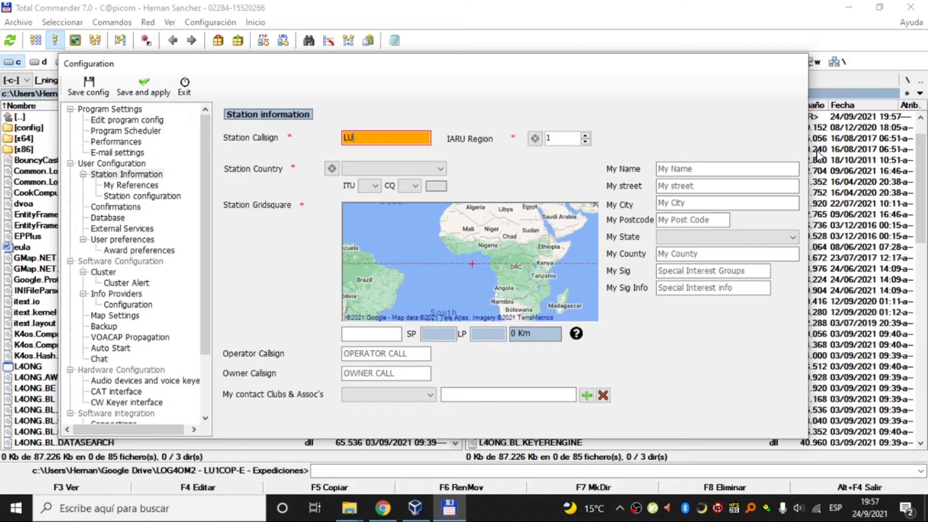
text(COP/E)
click(414, 169)
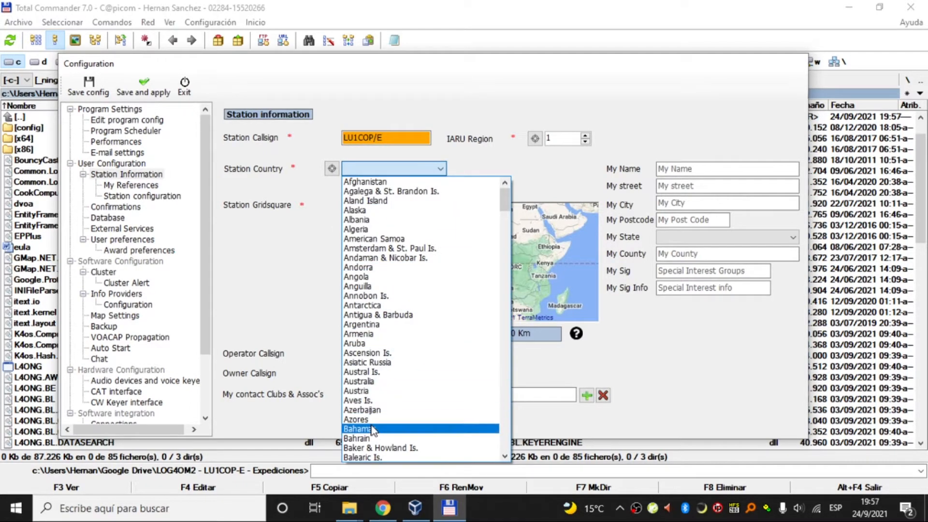
click(362, 324)
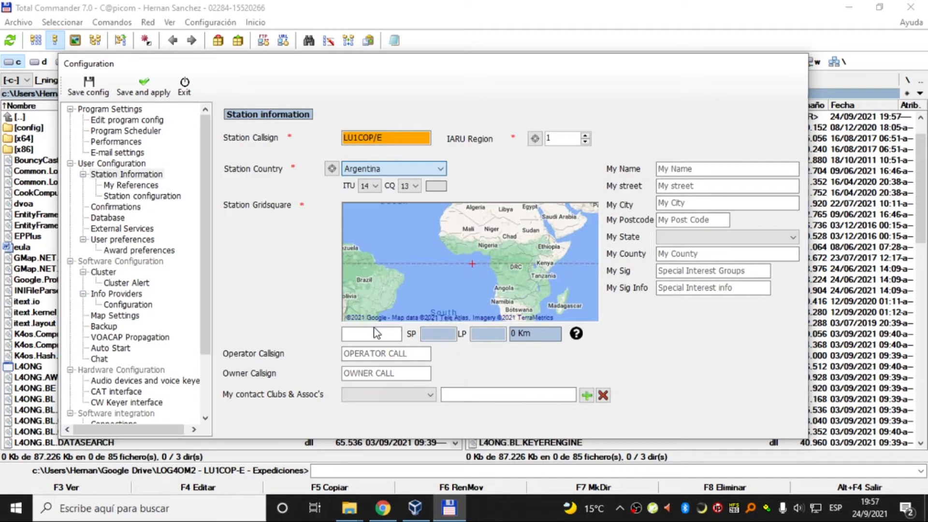
Replace the station gridsquare with FF93uc.
drag(374, 334, 321, 328)
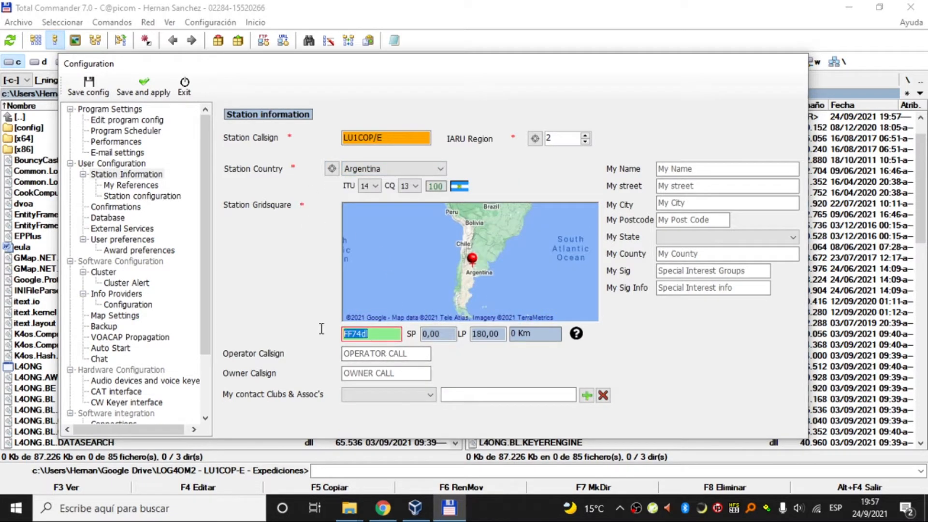
text(FF)
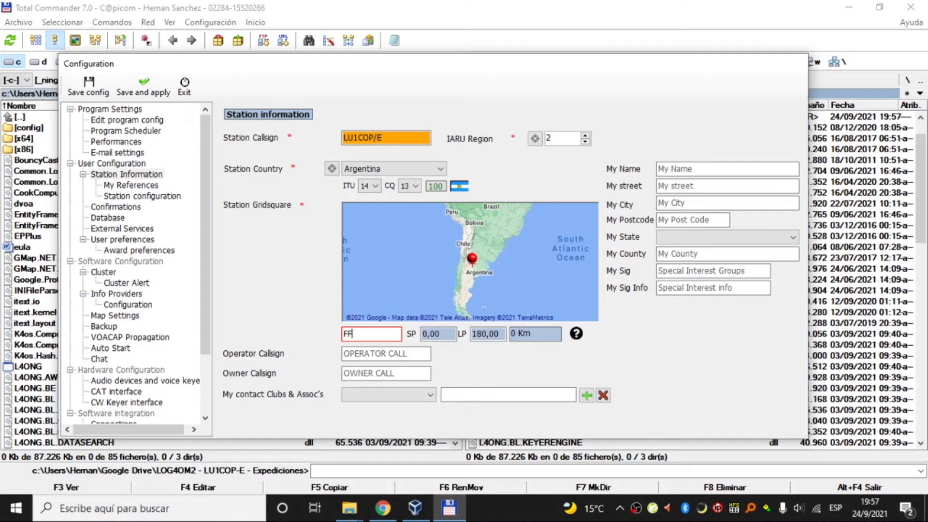
text(93)
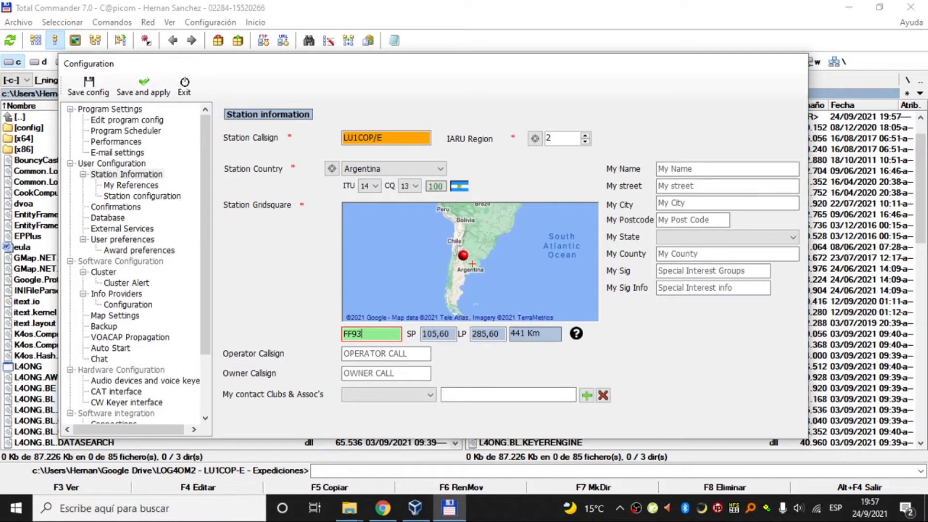
text(uc)
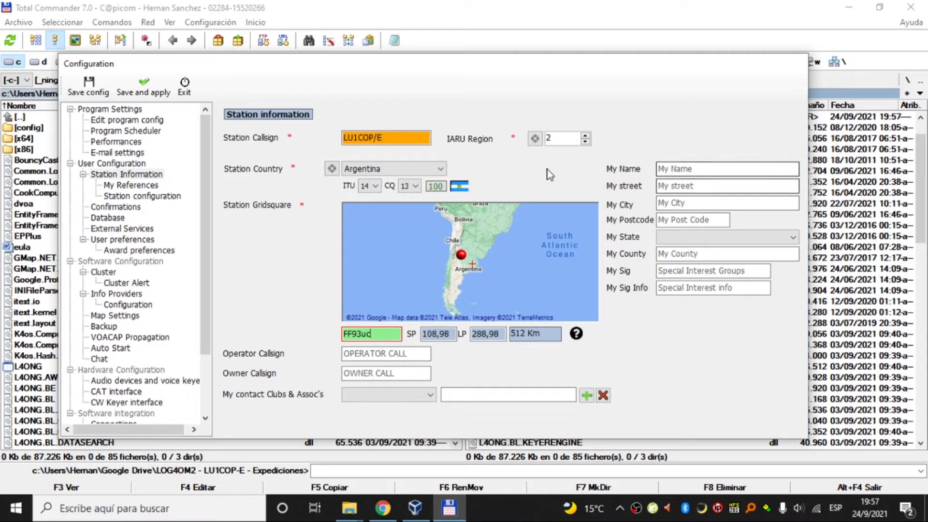
Fill in the operator's first name and enter Estacion Olavarria as the special interest group (My Sig).
click(687, 169)
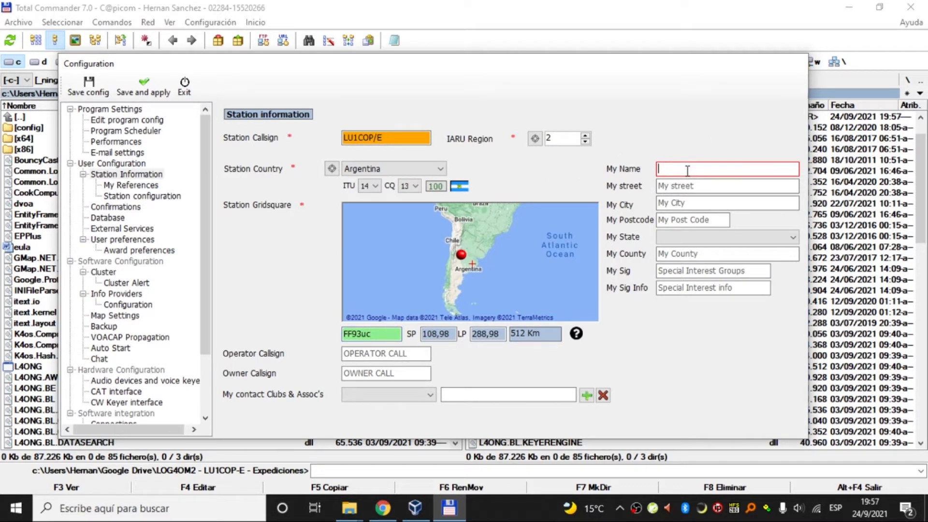
text(Hernan)
click(677, 271)
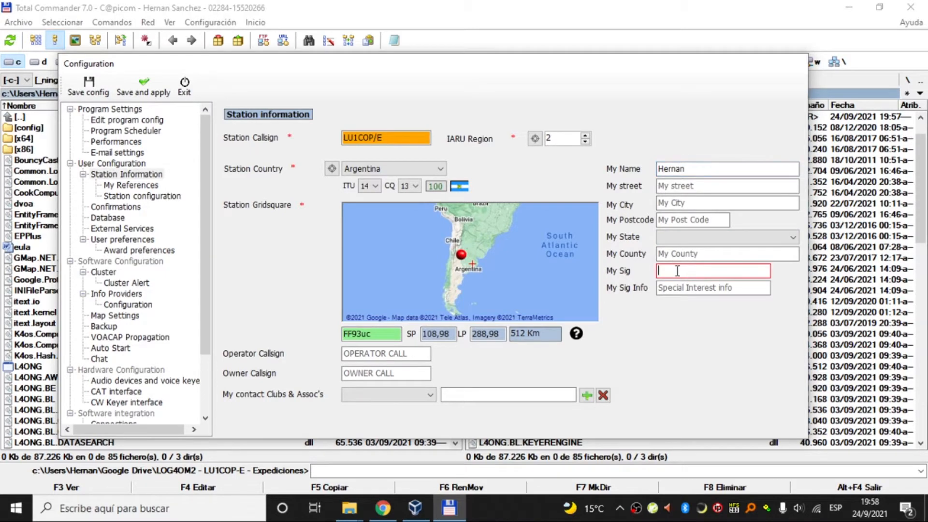
text(E)
click(699, 289)
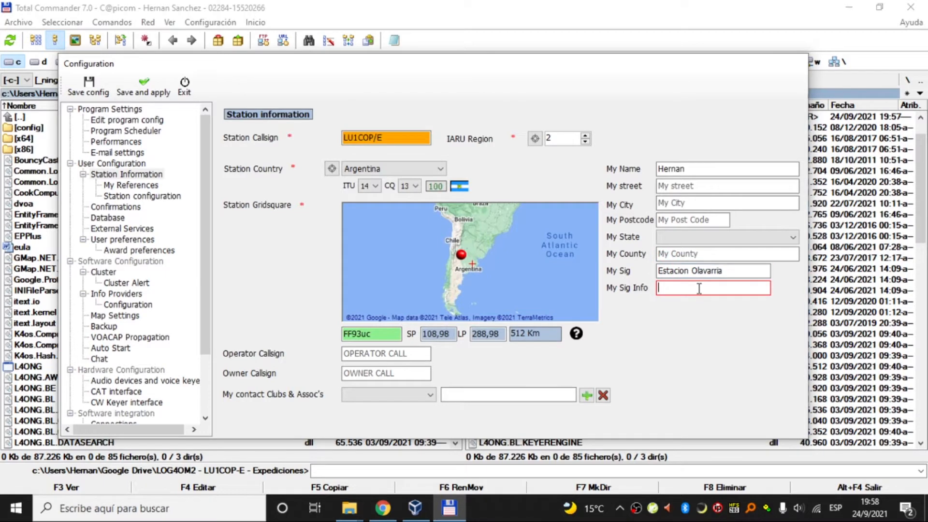
Switch to Chrome and search Google for "estaciones ferroviarias lu4aa".
click(383, 507)
click(393, 36)
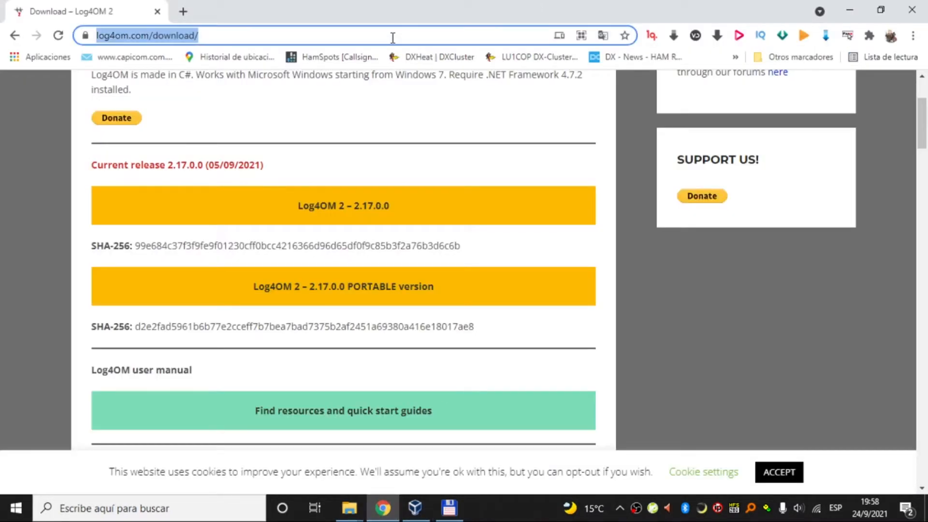
text(e)
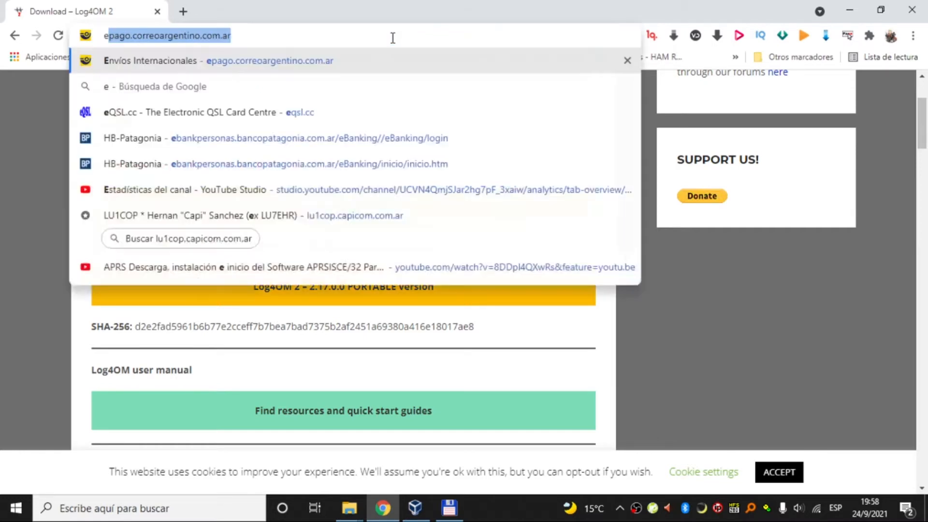
text(staciones )
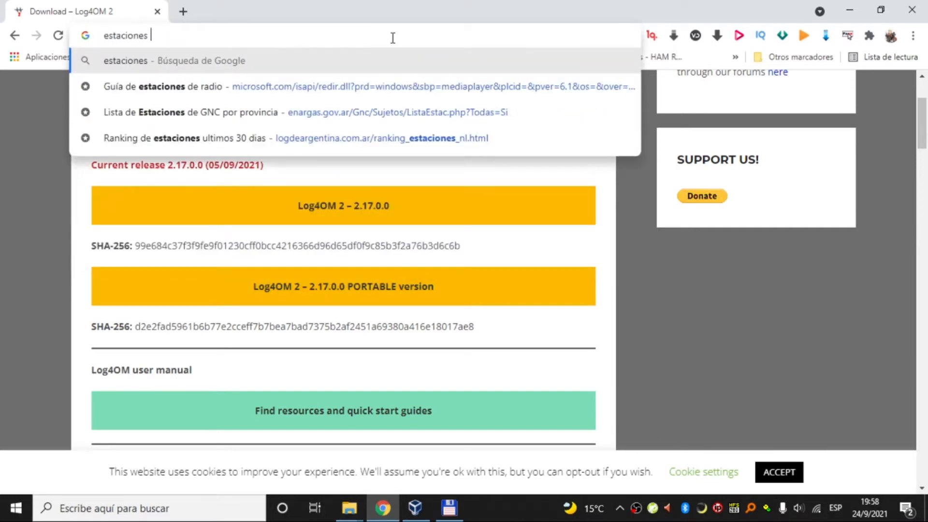
text(ferrovia)
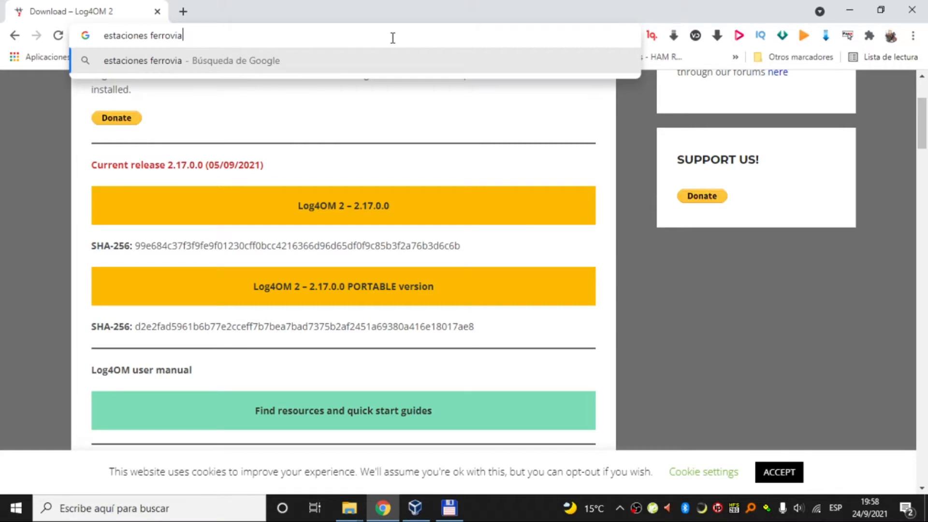
text(rias lu4aa)
key(Return)
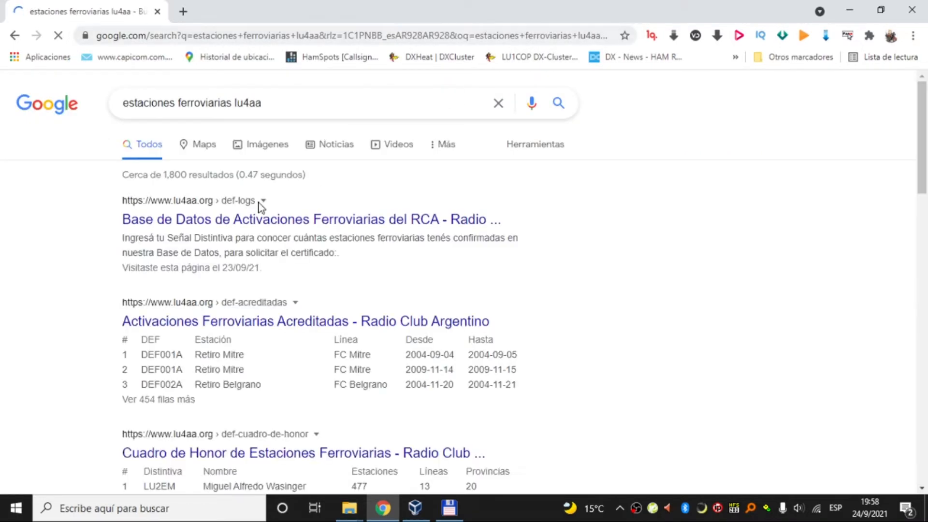
Open the results Activaciones Ferroviarias Acreditadas and Base de Datos de Activaciones Ferroviarias del RCA in new tabs.
right_click(265, 321)
click(362, 331)
click(269, 15)
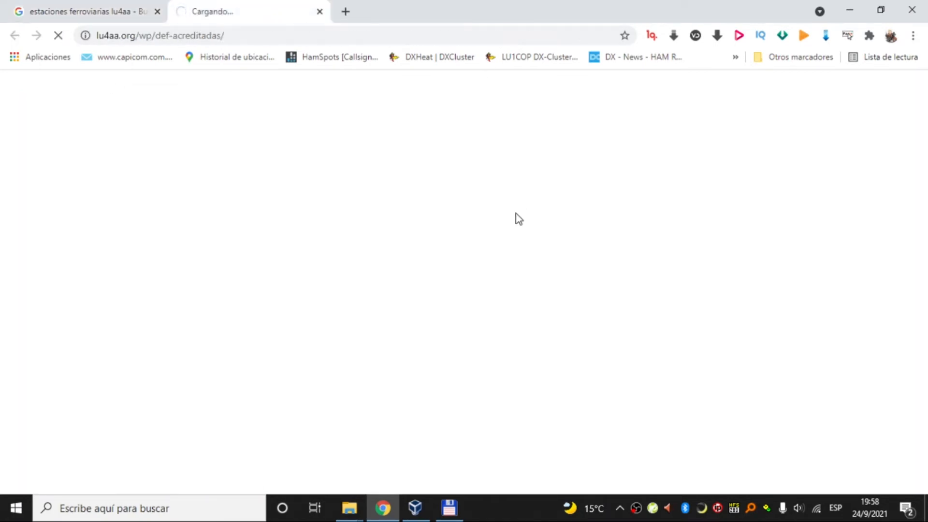
click(116, 13)
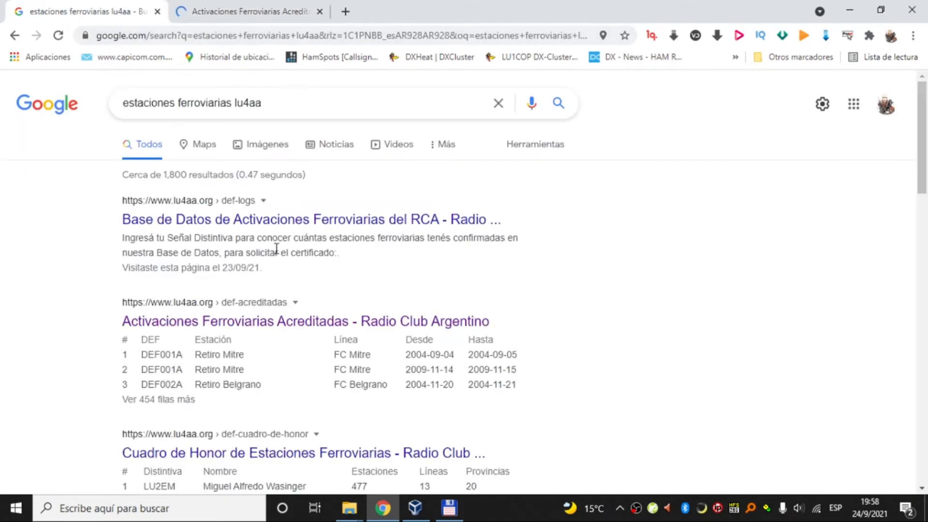
scroll(295, 271, down, 4)
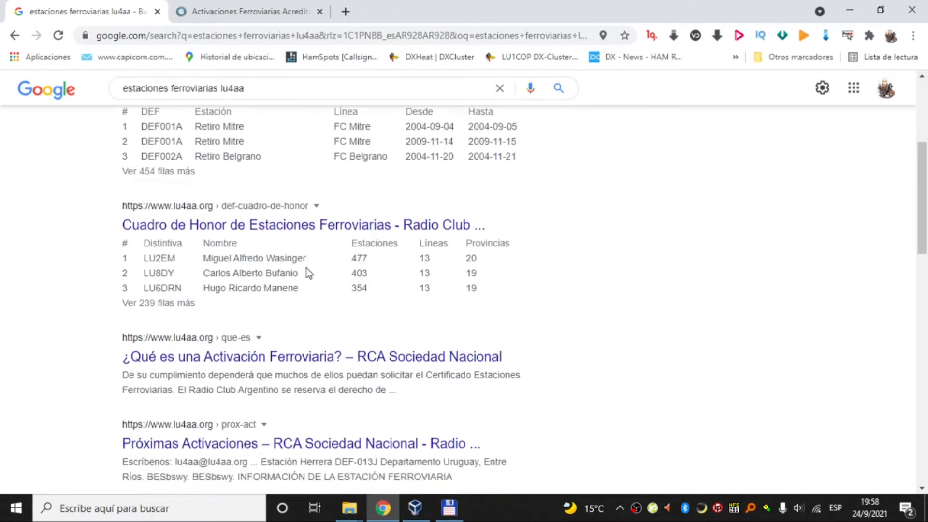
scroll(305, 268, up, 3)
right_click(317, 152)
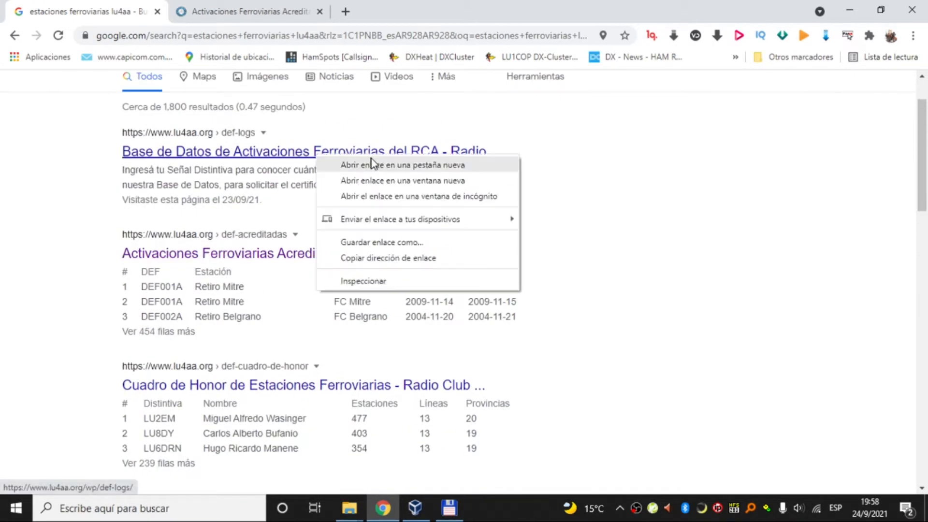
click(388, 167)
Open the Listado de Estaciones Ferroviarias result in a new tab and bring that page up.
scroll(342, 191, down, 4)
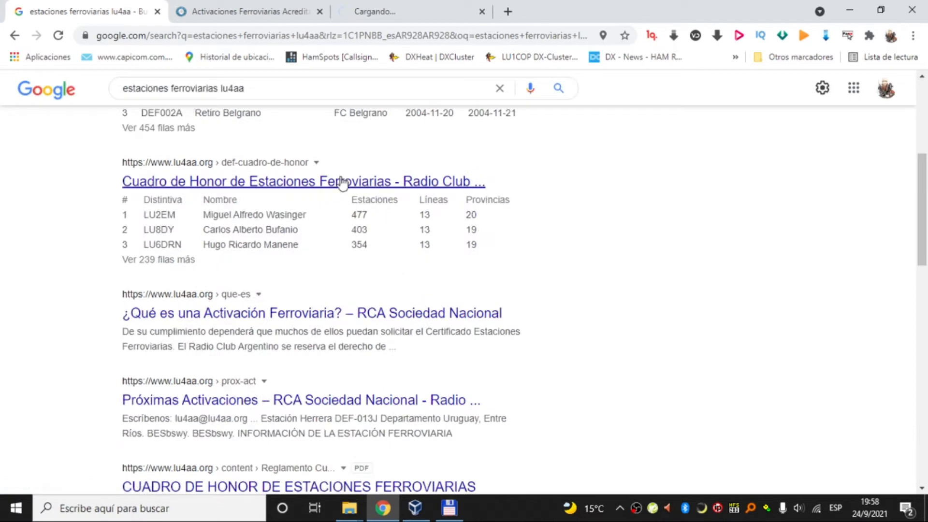
scroll(329, 306, down, 4)
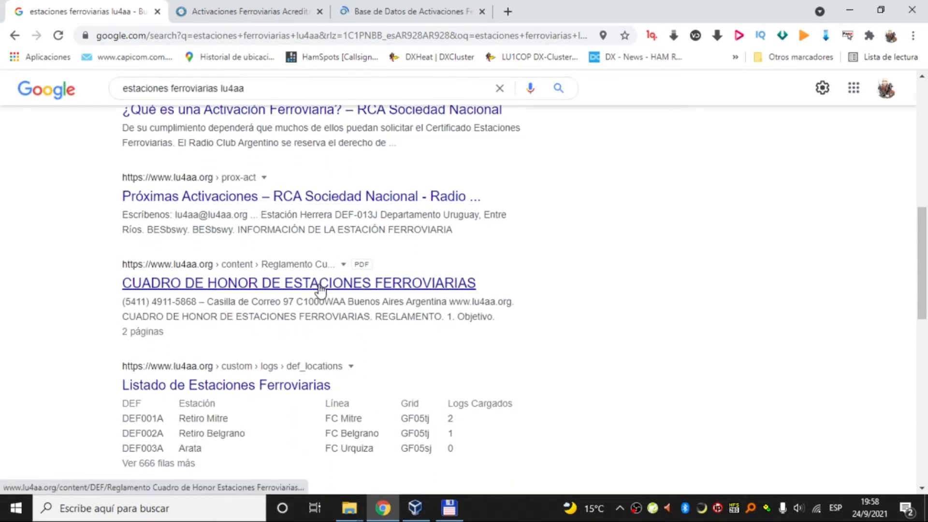
scroll(318, 289, down, 1)
right_click(291, 321)
click(348, 325)
click(546, 11)
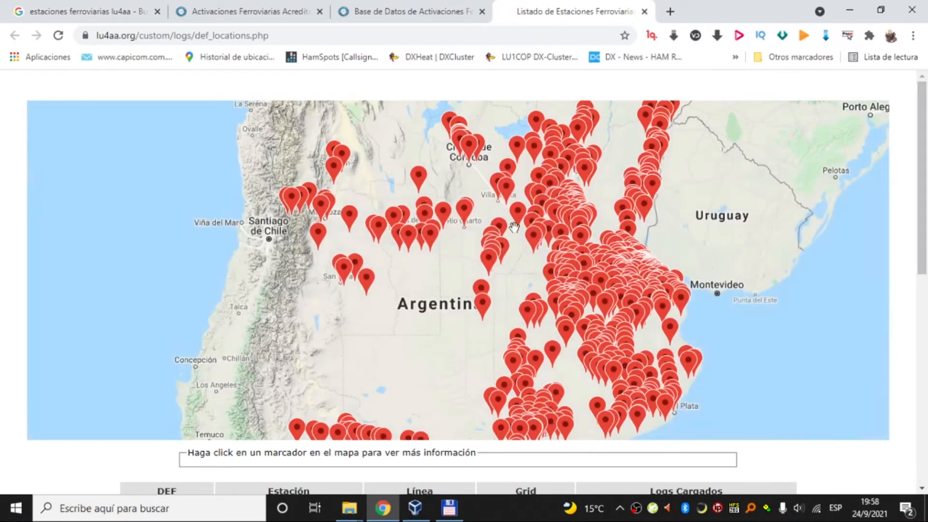
Expand Provincia de Buenos Aires in the station listing and search the page for "olavar".
scroll(514, 227, down, 9)
scroll(300, 292, up, 3)
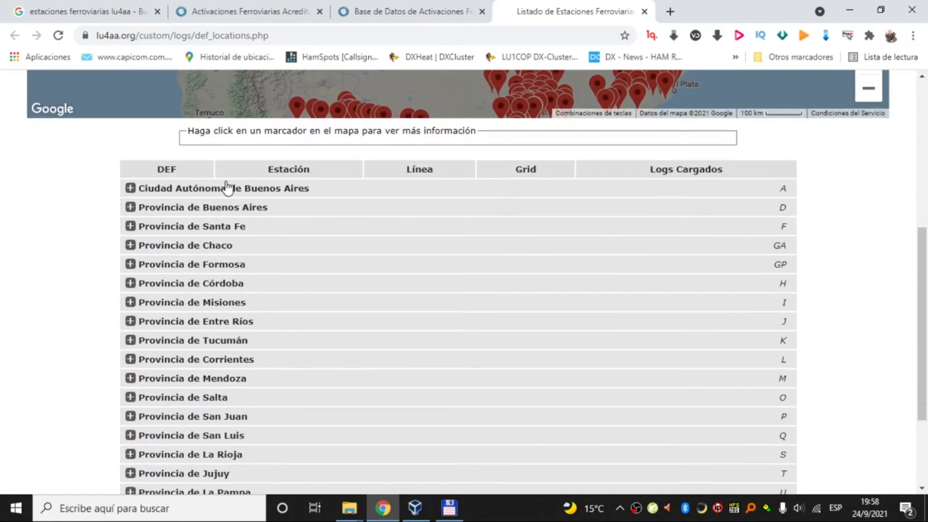
click(231, 209)
scroll(412, 285, down, 3)
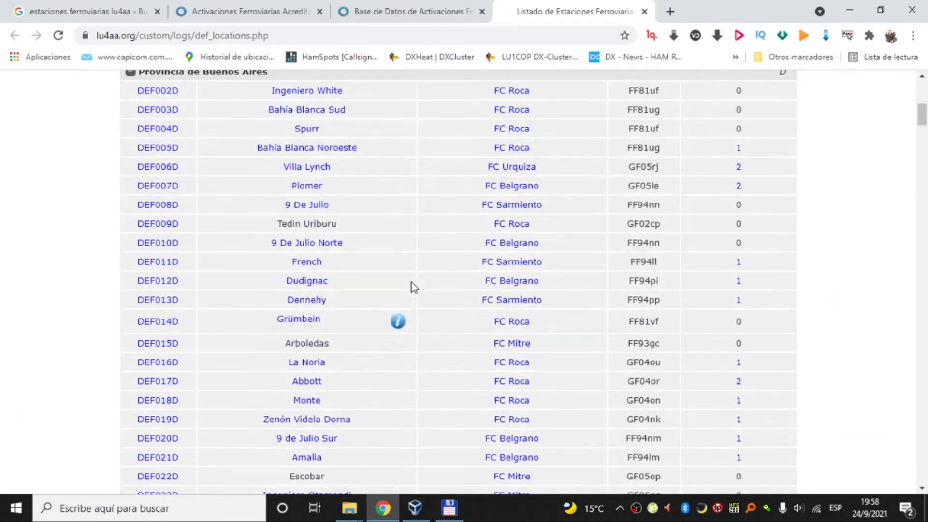
key(ctrl+f)
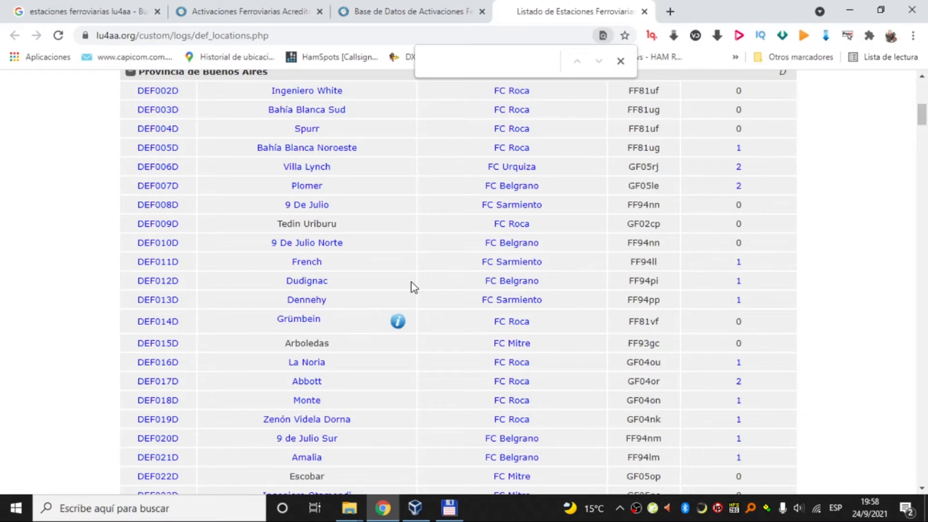
text(olavar)
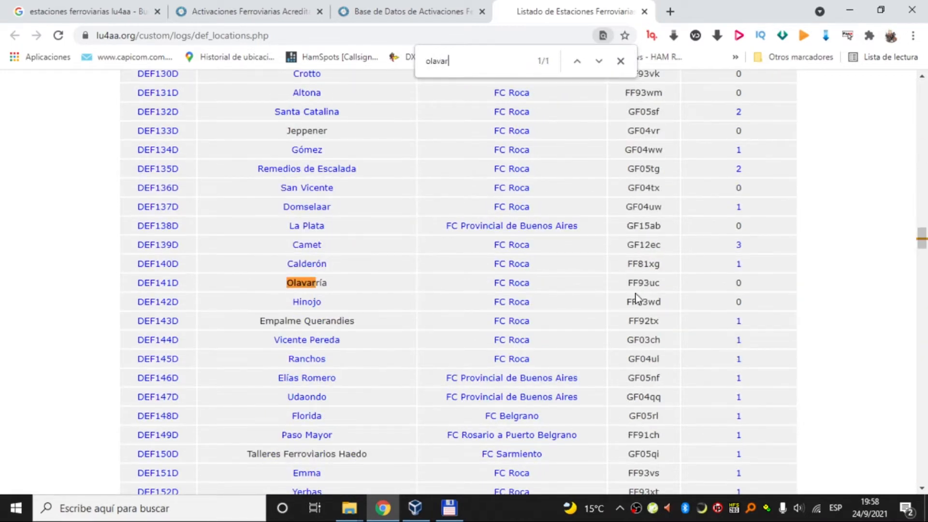
Copy the DEF141D reference code from the Olavarría station's row.
drag(660, 283, 627, 284)
drag(181, 290, 118, 292)
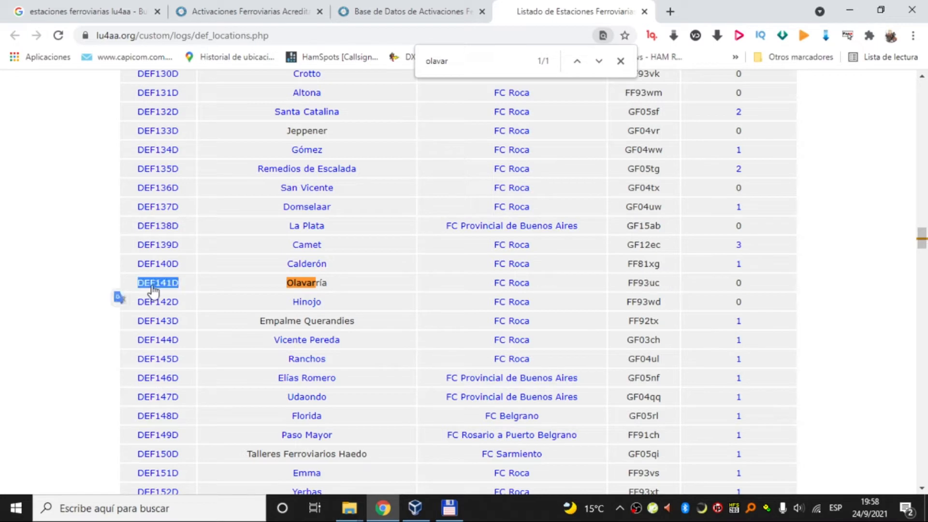
right_click(155, 285)
click(178, 295)
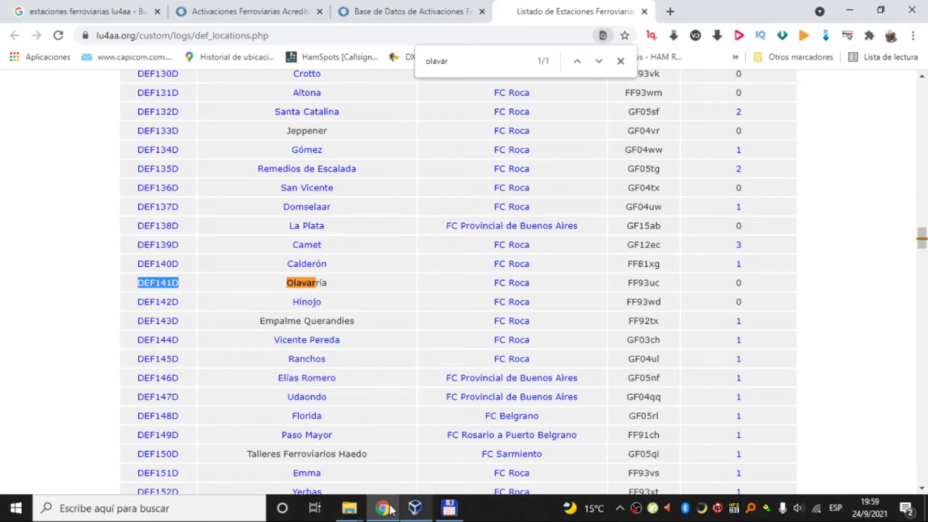
Return to the Log4OM Configuration window and paste DEF141D as the My Sig Info value.
click(449, 508)
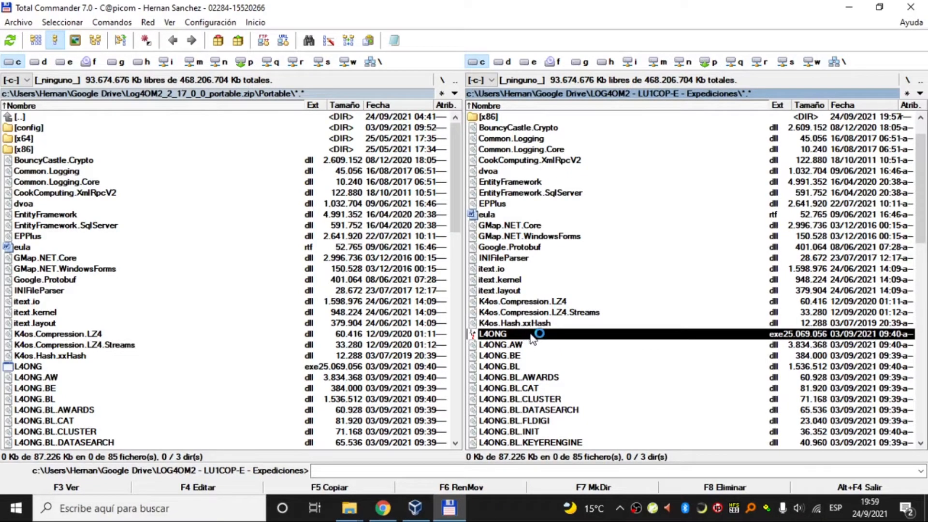
click(575, 309)
key(alt+Tab)
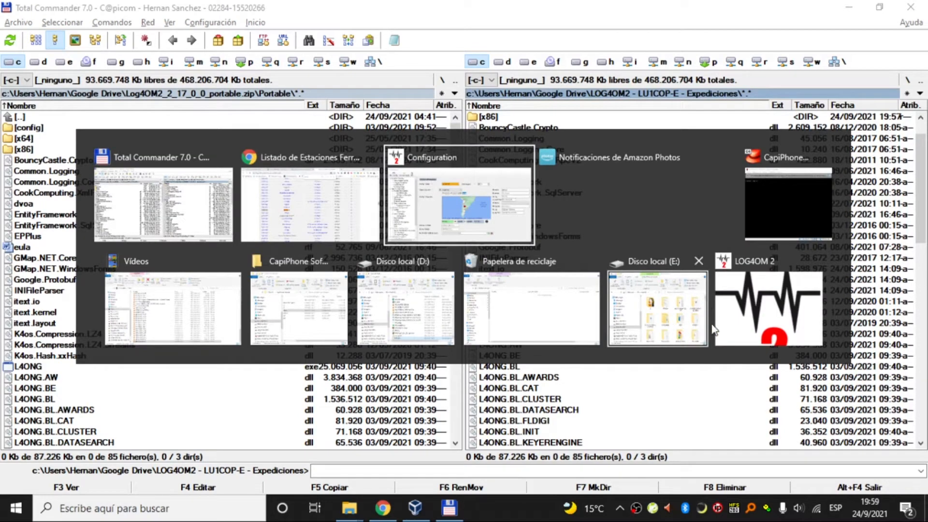
click(495, 215)
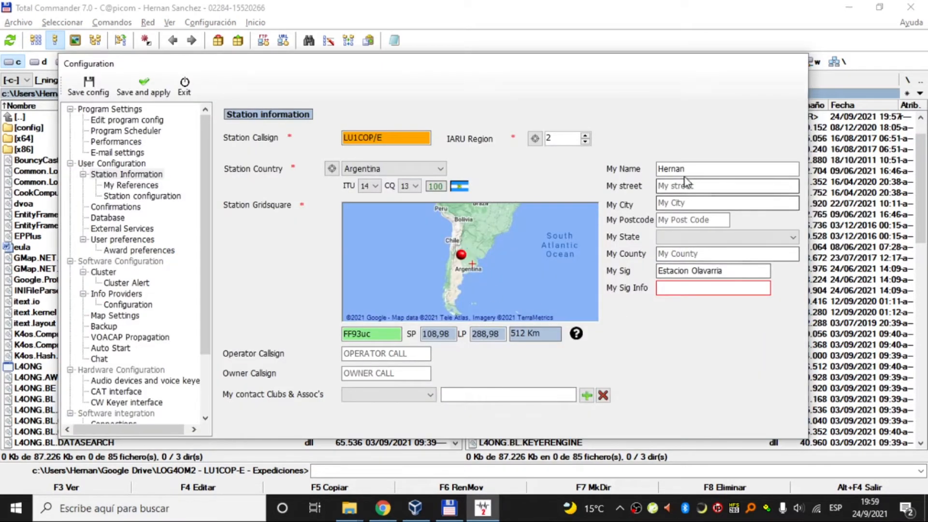
right_click(678, 288)
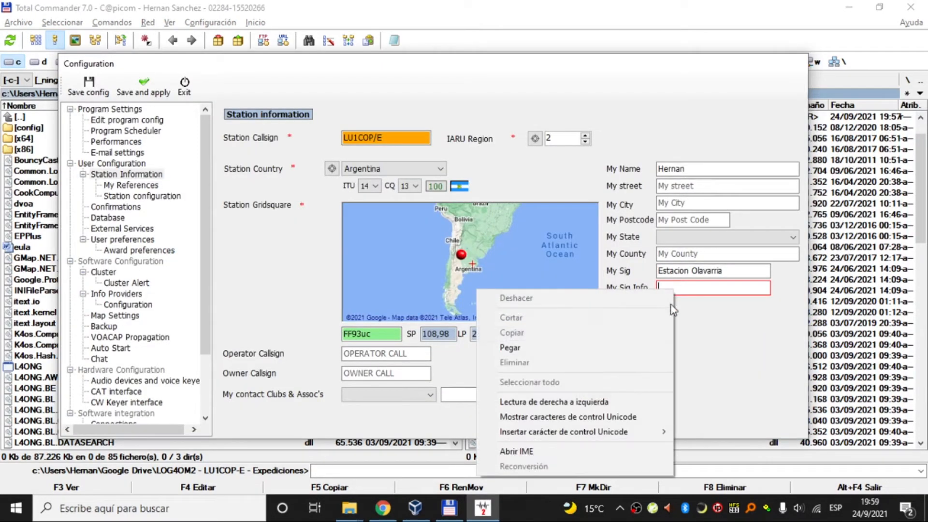
click(616, 348)
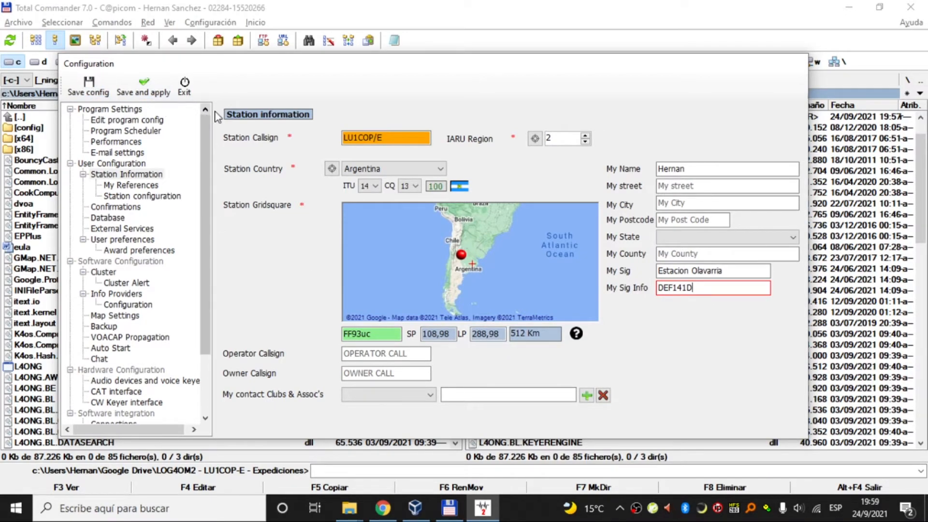
Close the configuration and relaunch L4ONG from the LOG4OM2 - LU1COP-E - Expediciones folder.
click(184, 86)
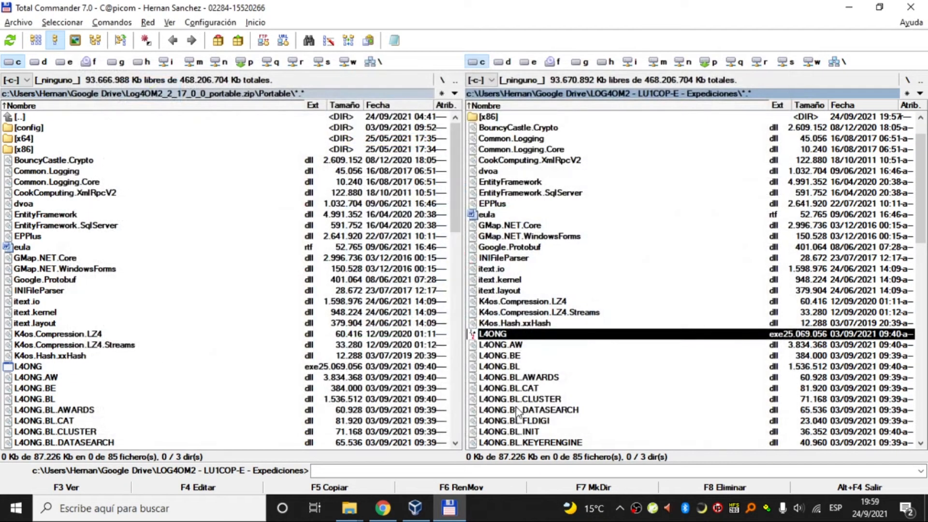
double_click(542, 333)
click(550, 305)
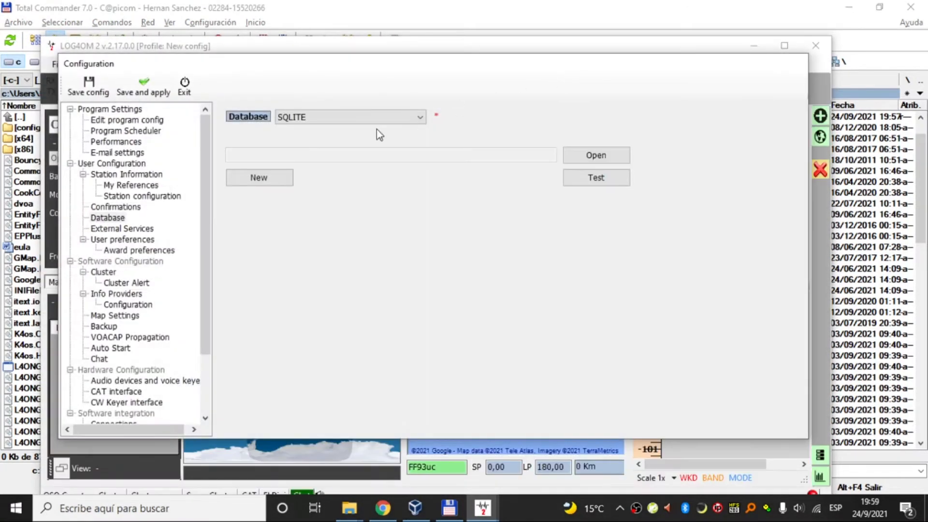
Start a new SQLITE database and choose Google Drive's LOG4OM2 - LU1COP-E - Expediciones folder as its location.
click(263, 182)
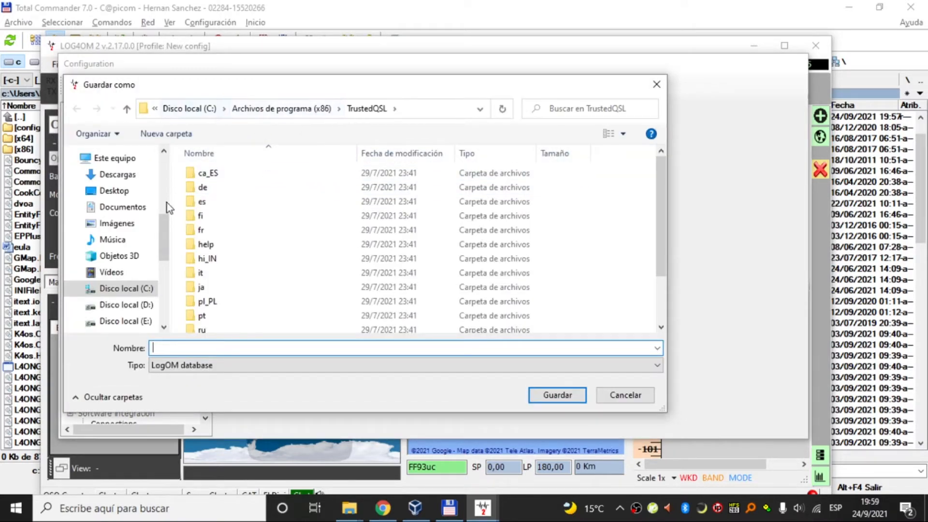
mouse_move(163, 260)
mouse_down()
mouse_move(167, 297)
mouse_move(170, 264)
mouse_up()
click(154, 109)
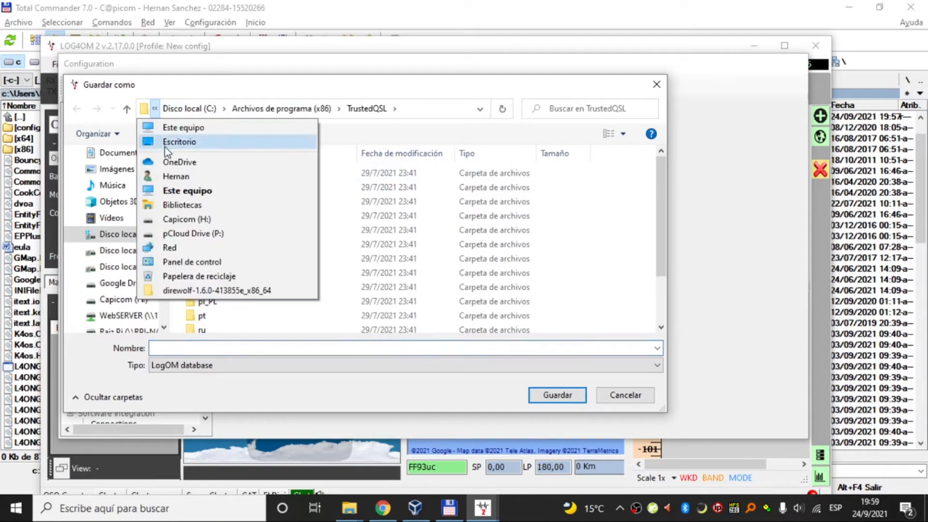
click(193, 175)
double_click(368, 227)
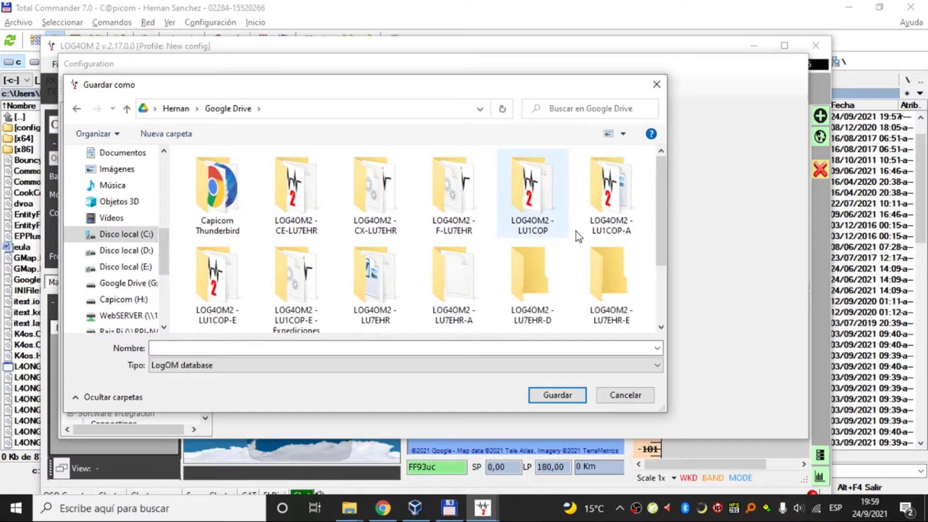
scroll(580, 256, down, 1)
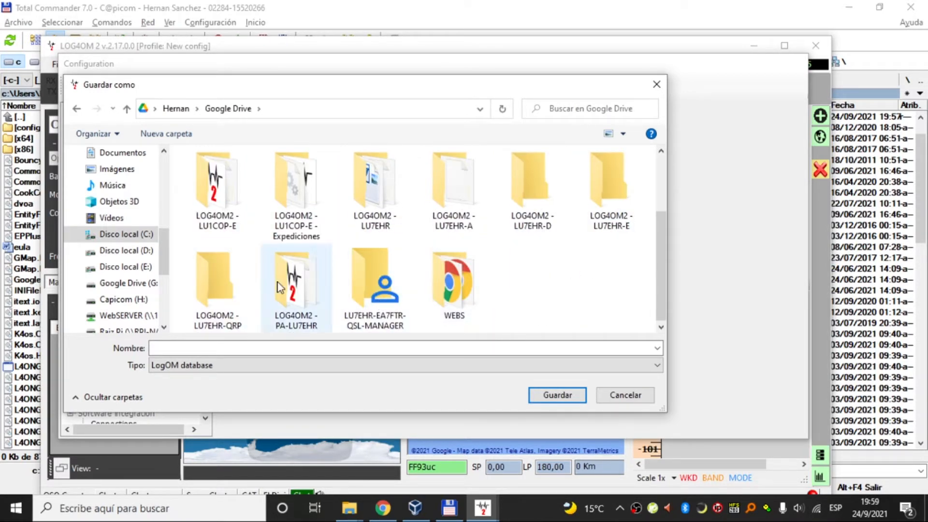
double_click(315, 222)
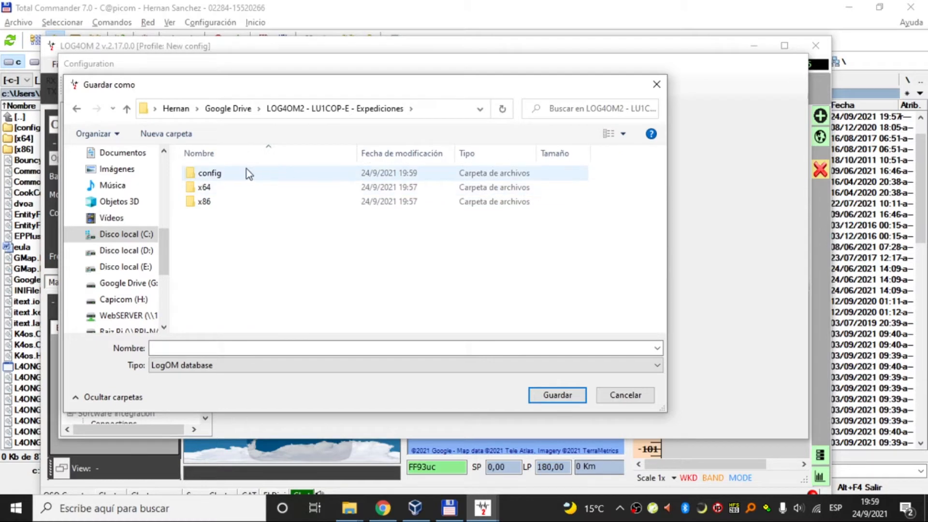
Save the new database as LU1COP-E and test its connection.
click(309, 343)
text(LU1COP-)
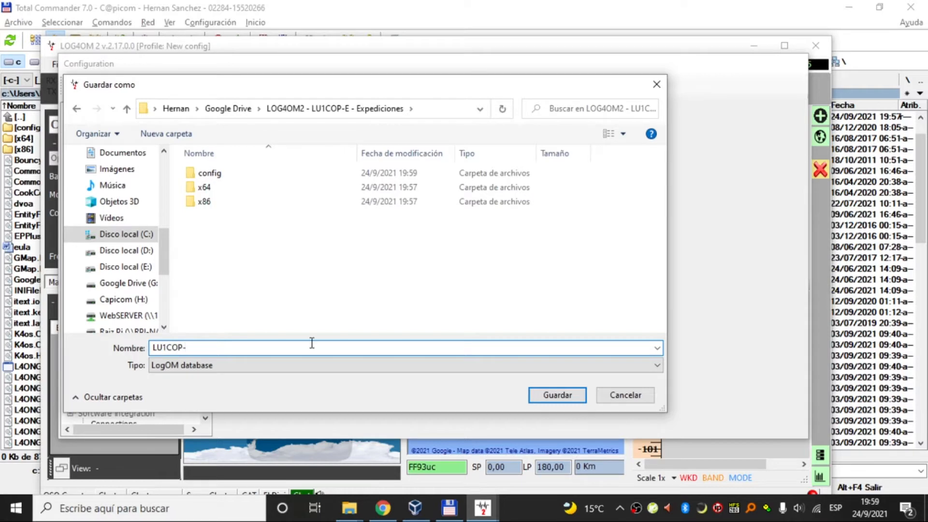
text(E)
key(Return)
click(493, 305)
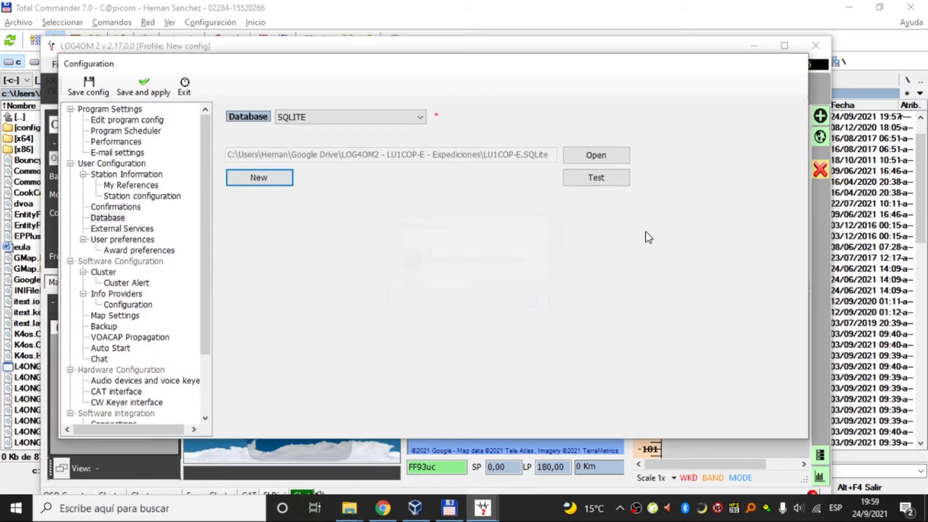
click(611, 179)
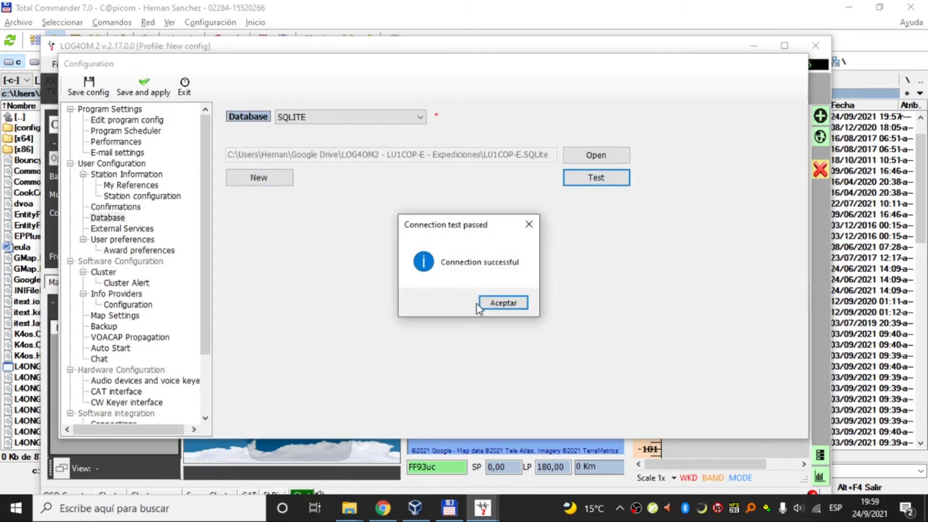
click(518, 303)
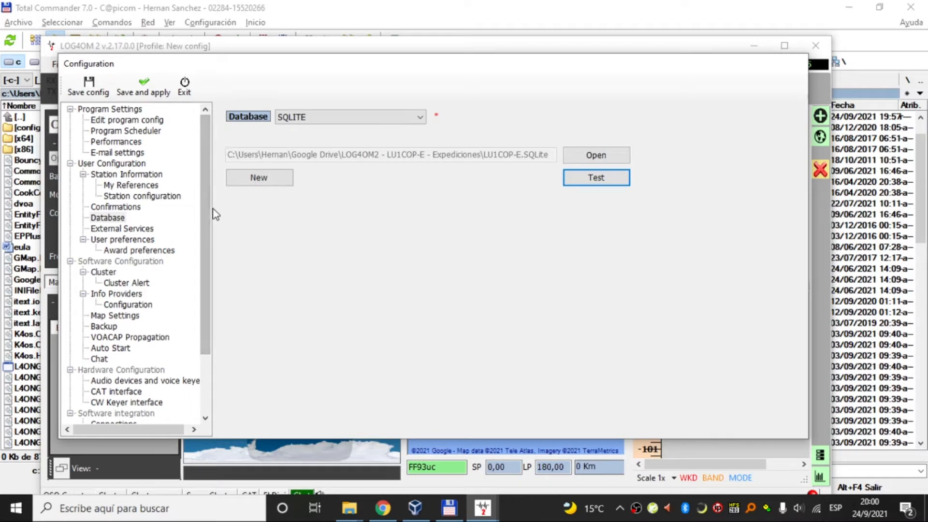
Look through the program and user configuration sections and the External Services upload pages, including CLUBLOG, HRDLOG.NET, HAMQTH and LOTW.
click(199, 220)
scroll(207, 244, down, 3)
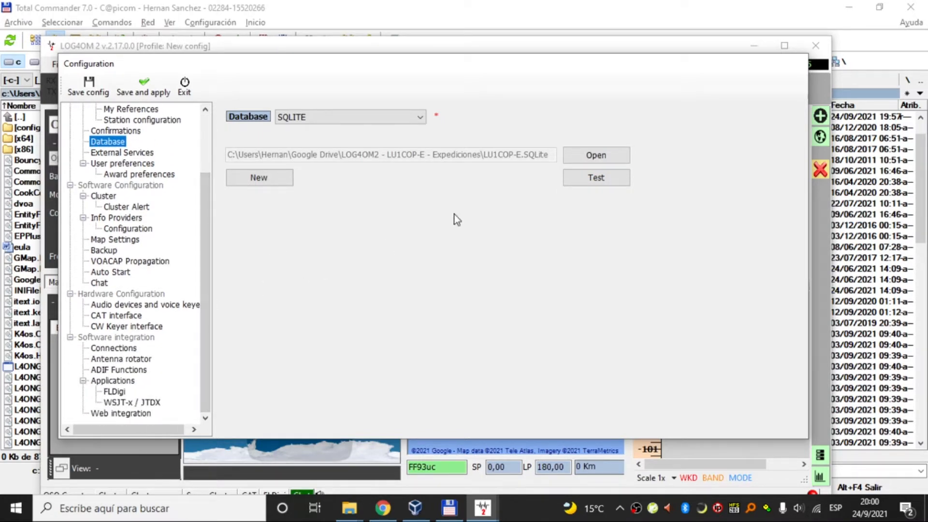
scroll(172, 192, up, 3)
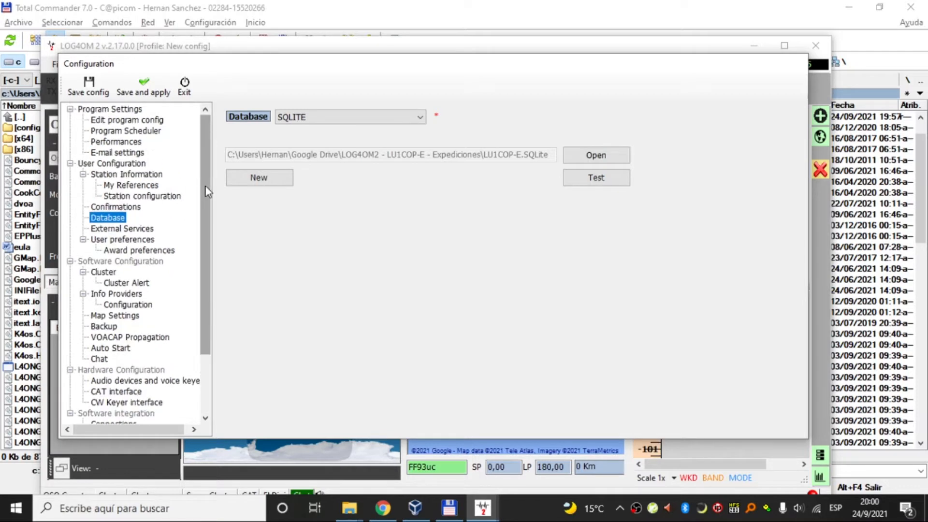
click(127, 111)
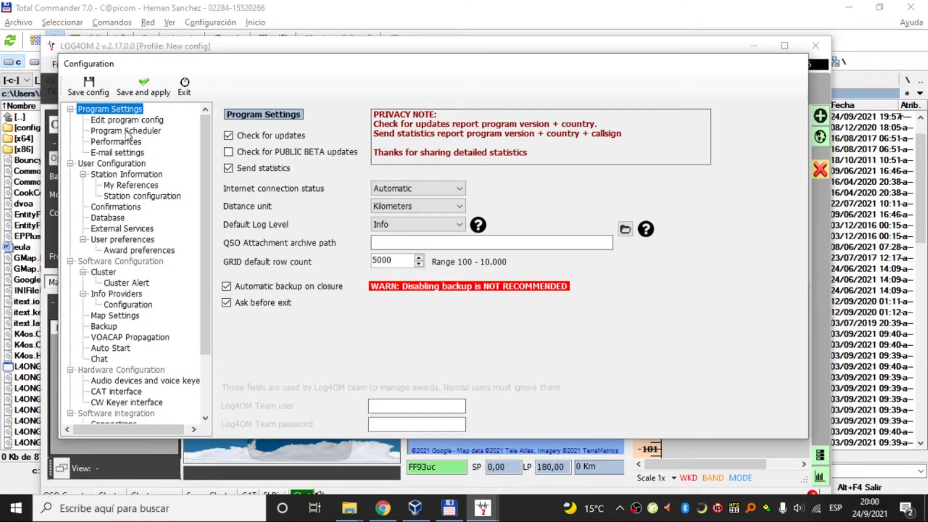
click(128, 131)
click(130, 153)
click(134, 206)
click(130, 217)
click(131, 228)
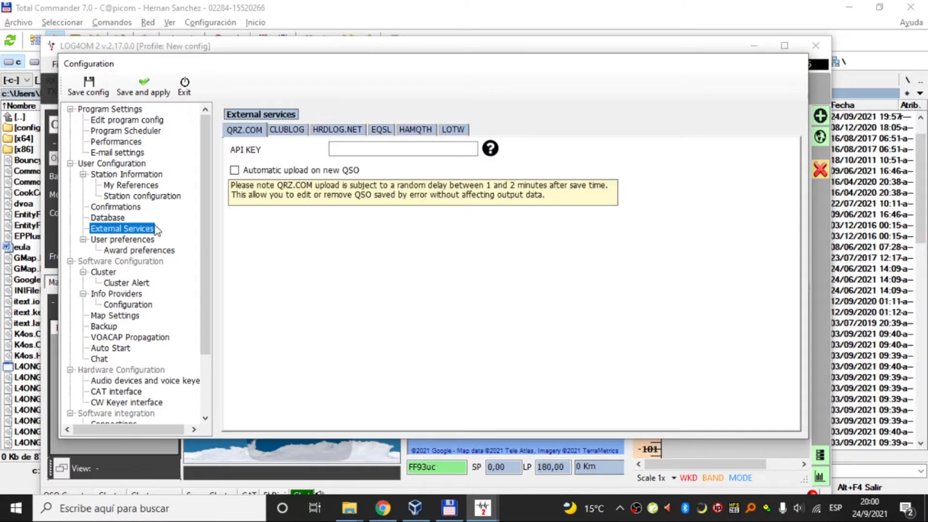
click(283, 130)
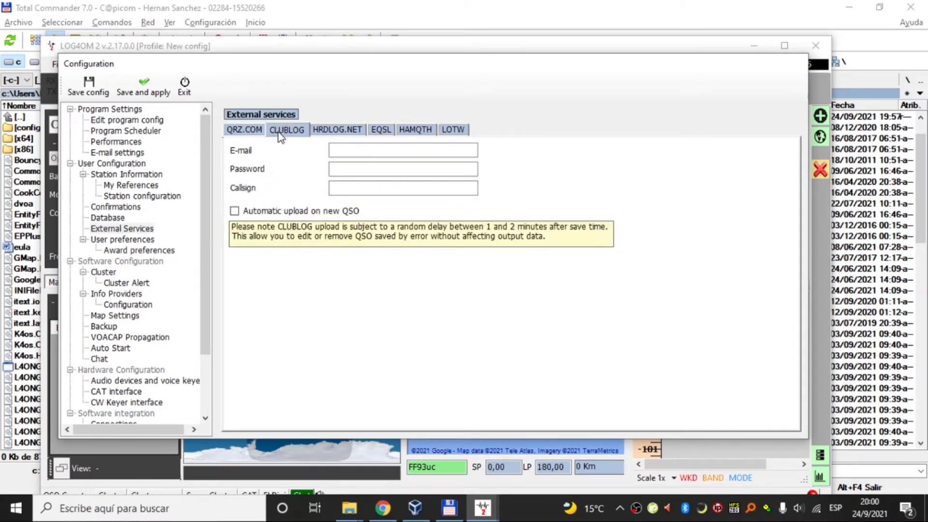
click(335, 137)
click(409, 135)
click(453, 132)
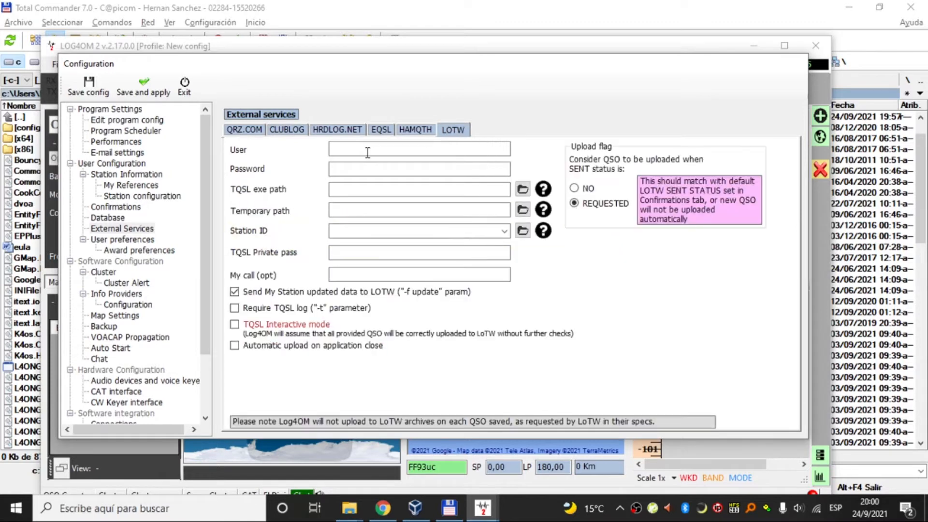
click(337, 131)
Fill in the CLUBLOG account e-mail and enable automatic upload on new QSO.
click(282, 134)
click(349, 151)
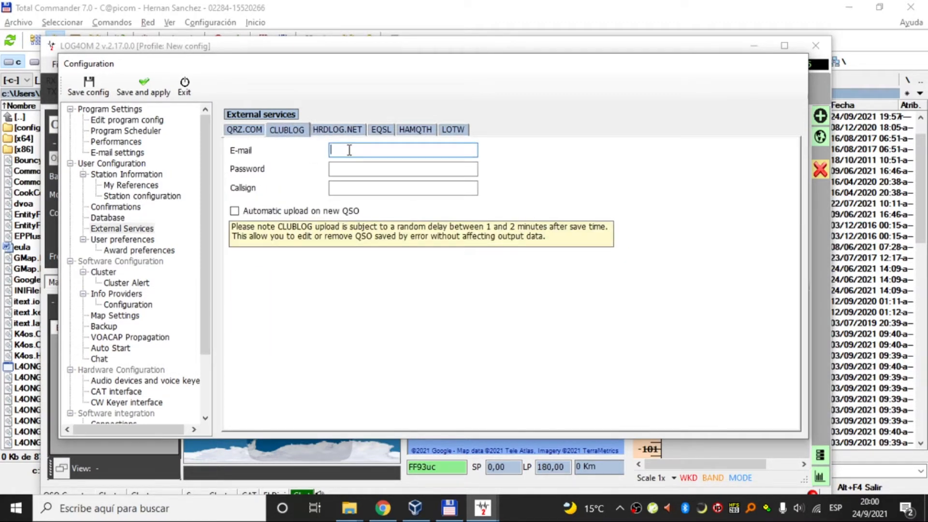
click(304, 209)
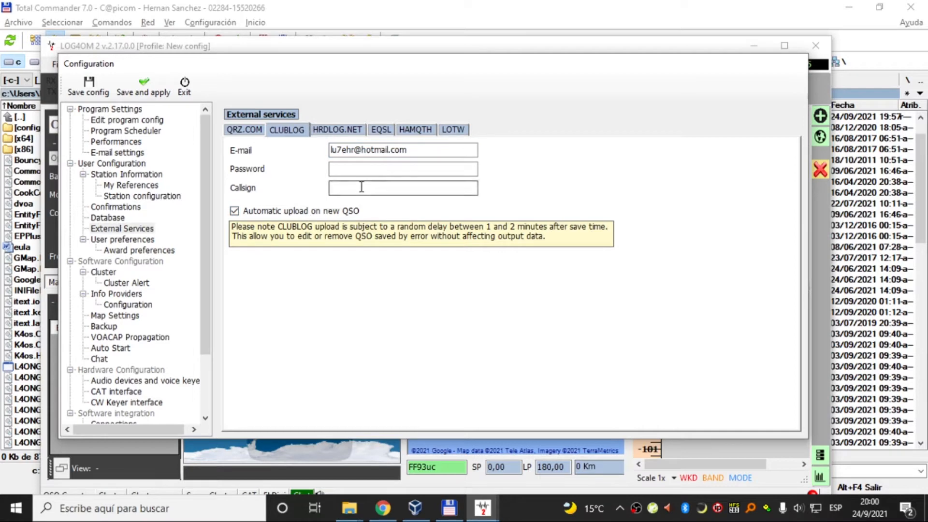
Enter the CLUBLOG account password and set the callsign to LU1COP/E.
click(365, 167)
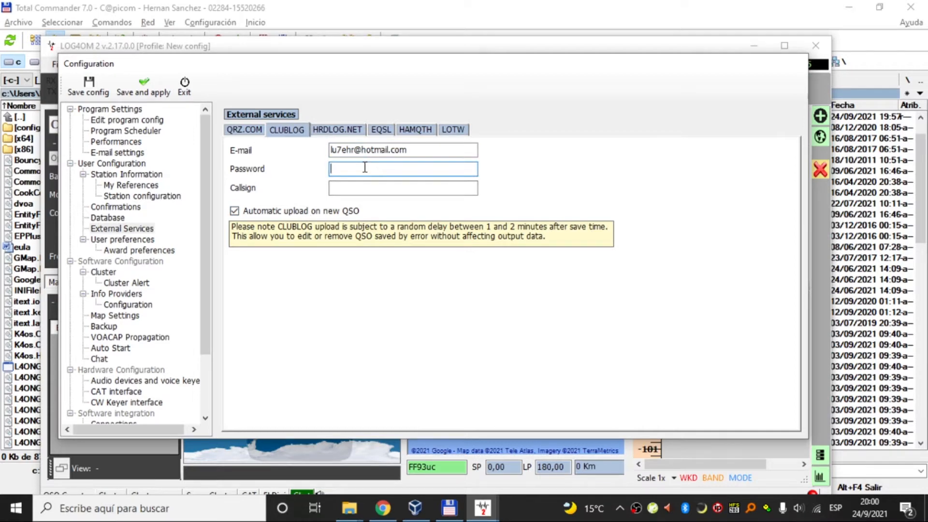
text(*)
key(BackSpace)
text(*******)
click(363, 187)
text(LU)
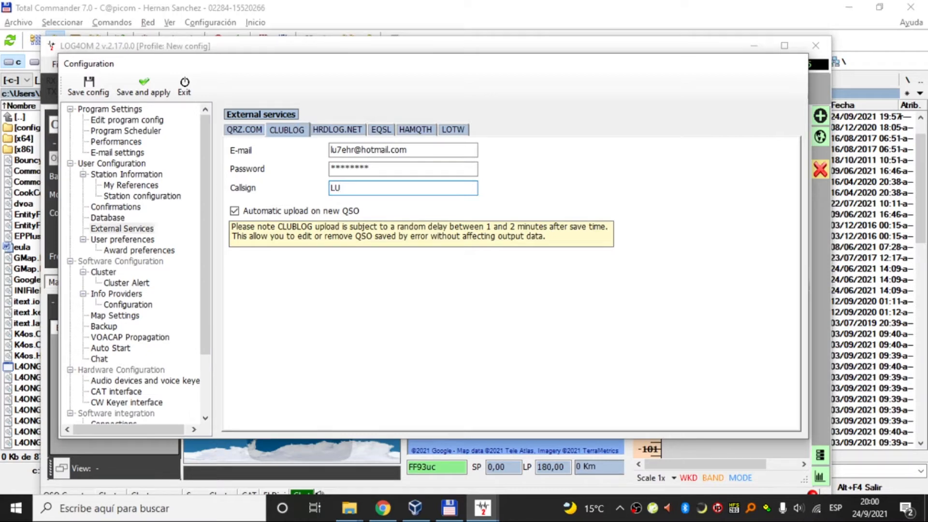
text(1COP/E)
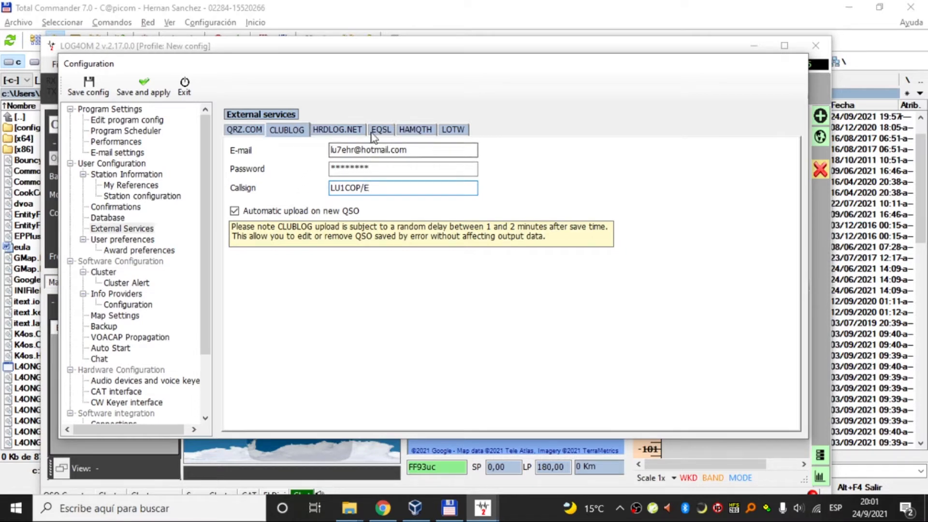
Enable automatic HRDLog ON AIR and set the HRDLOG.NET user to LU7EHR.
click(336, 134)
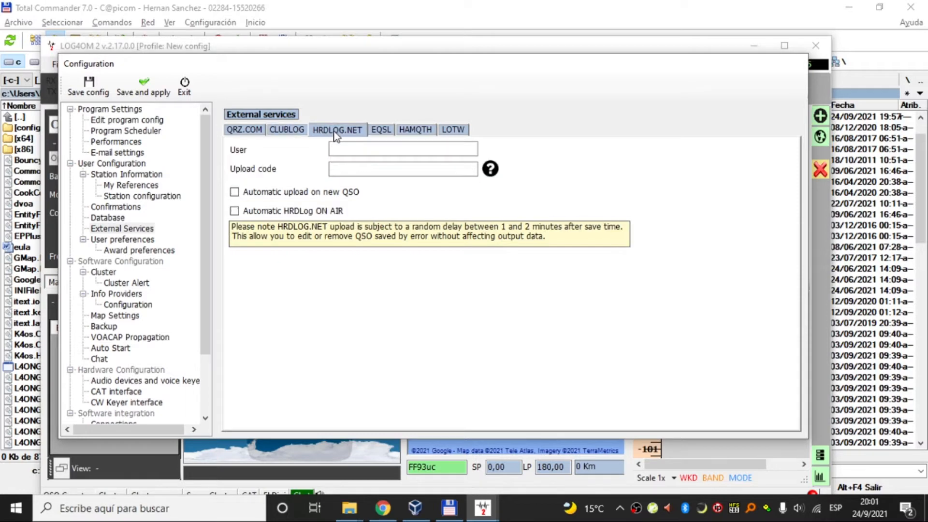
click(310, 212)
click(368, 151)
text(LU7EHR)
key(Tab)
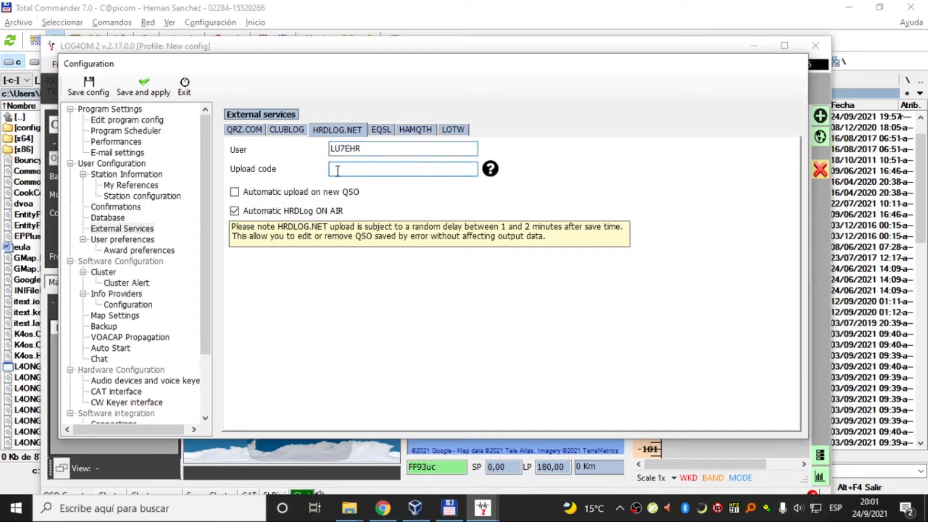
Enable automatic HRDLOG.NET upload on new QSO, enter the upload code and save the configuration.
click(303, 196)
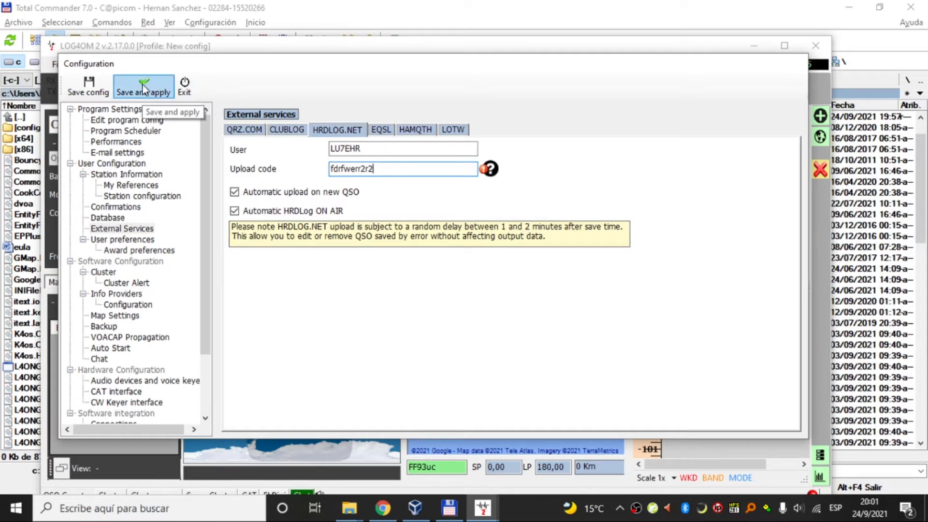
click(89, 86)
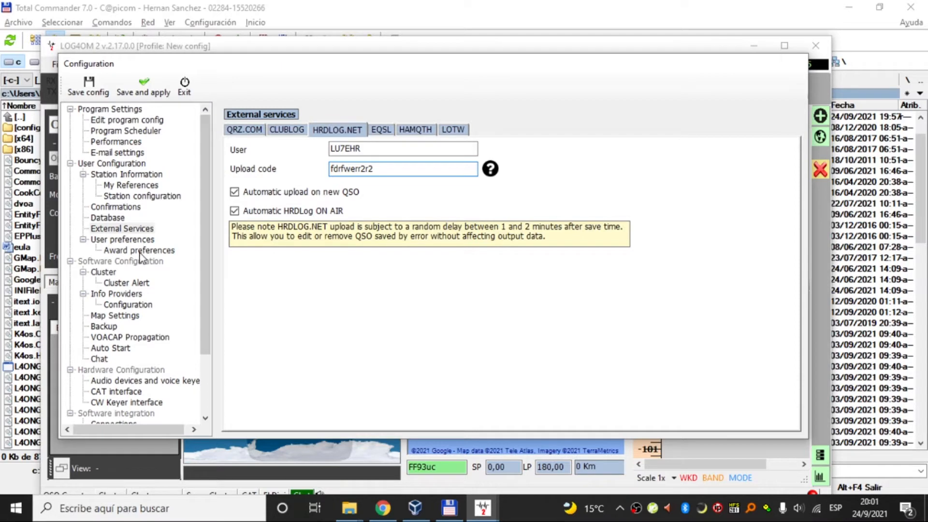
Set QRZ.COM as the primary source in the Info Providers settings.
click(129, 304)
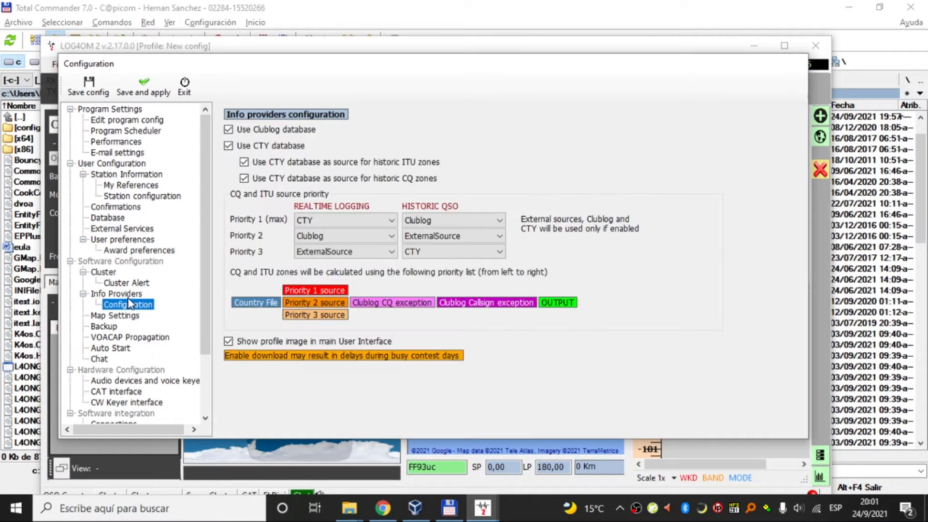
click(121, 293)
click(312, 183)
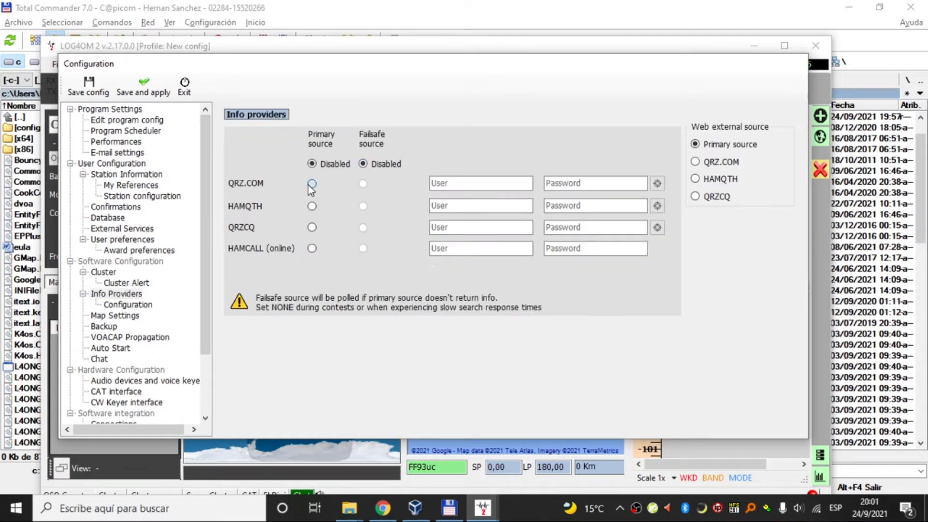
click(587, 185)
text(**)
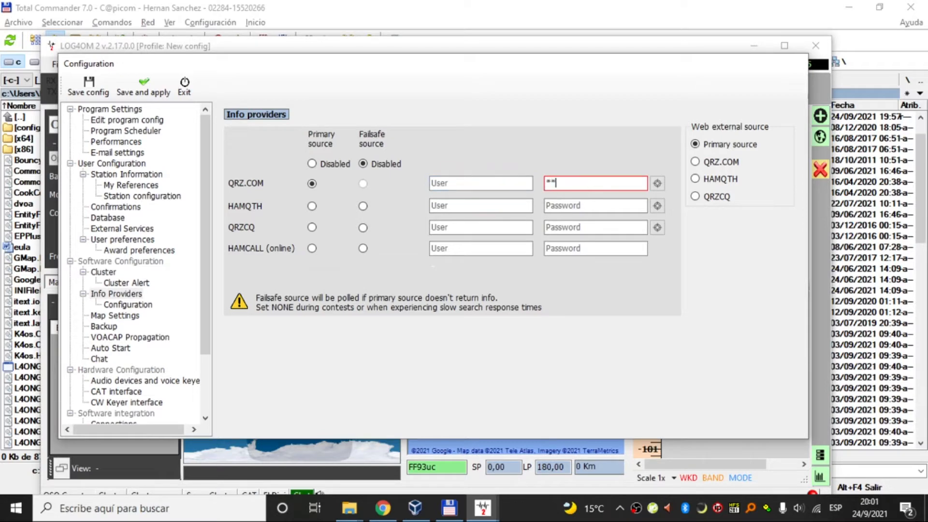
key(ctrl+a)
key(BackSpace)
Fill in the QRZ.COM info provider login with user lu7ehr and the account password.
click(458, 184)
text(lu7ehr)
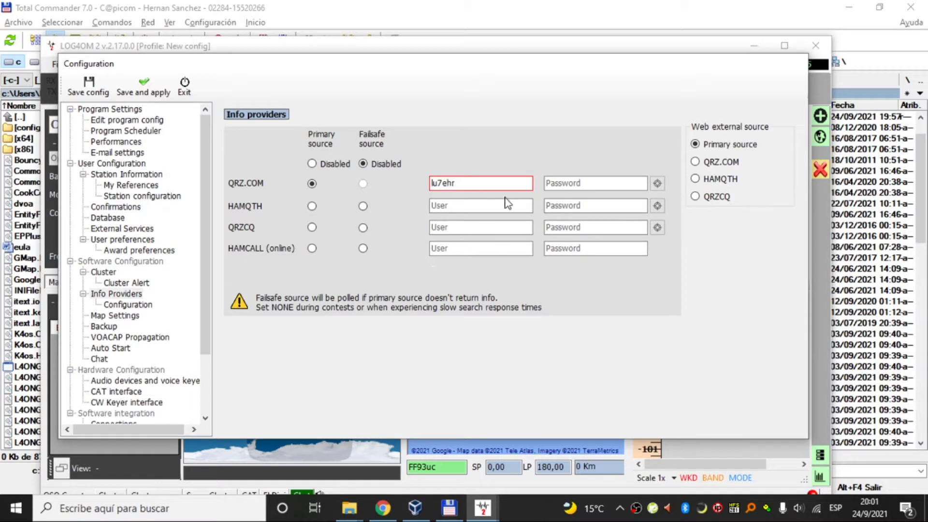
click(554, 183)
text(********)
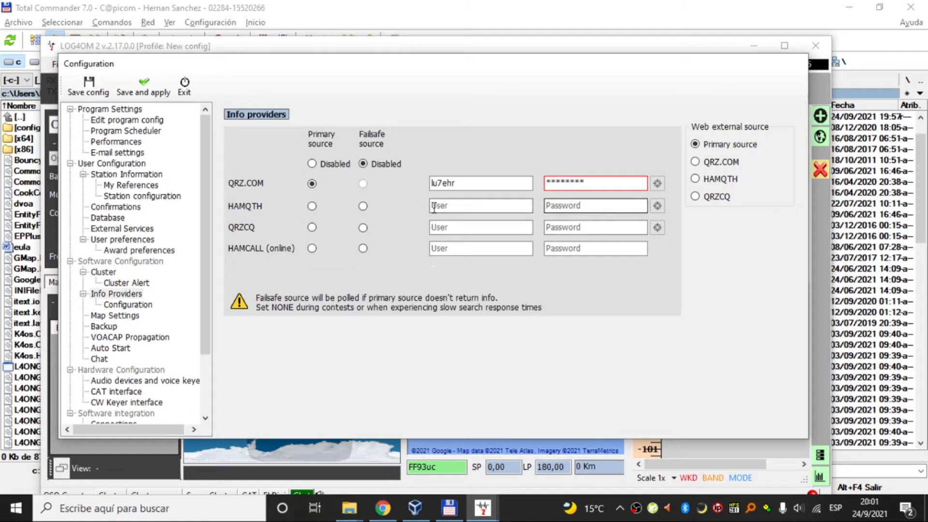
Set HAMQTH as the failsafe source with user lu7ehr and the account password.
click(363, 206)
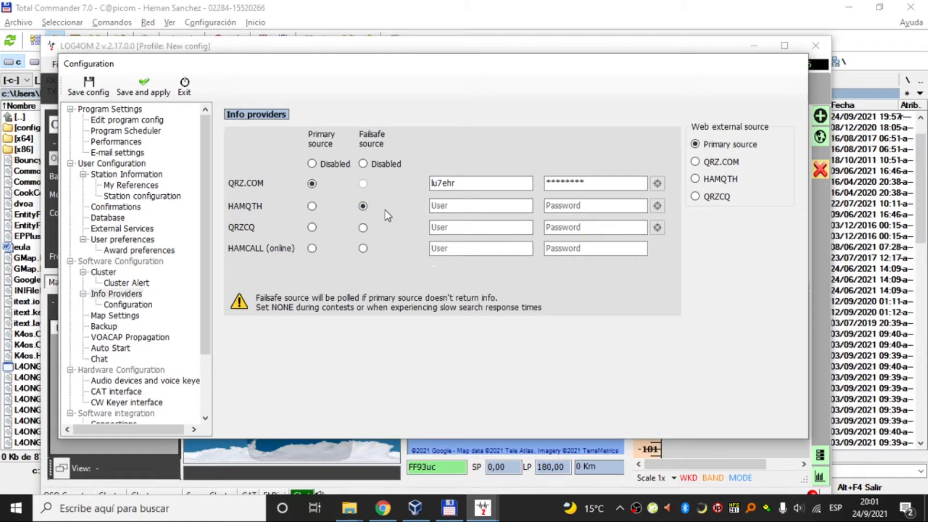
click(474, 203)
text(lu7ehr)
click(579, 208)
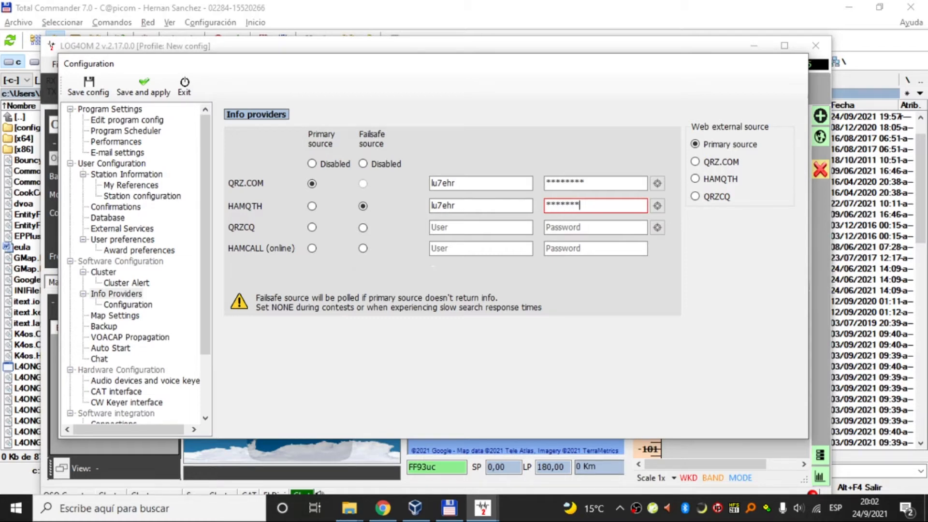
Test the QRZ.COM and HAMQTH logins, re-enter the QRZ.COM account password and test that login again.
click(662, 184)
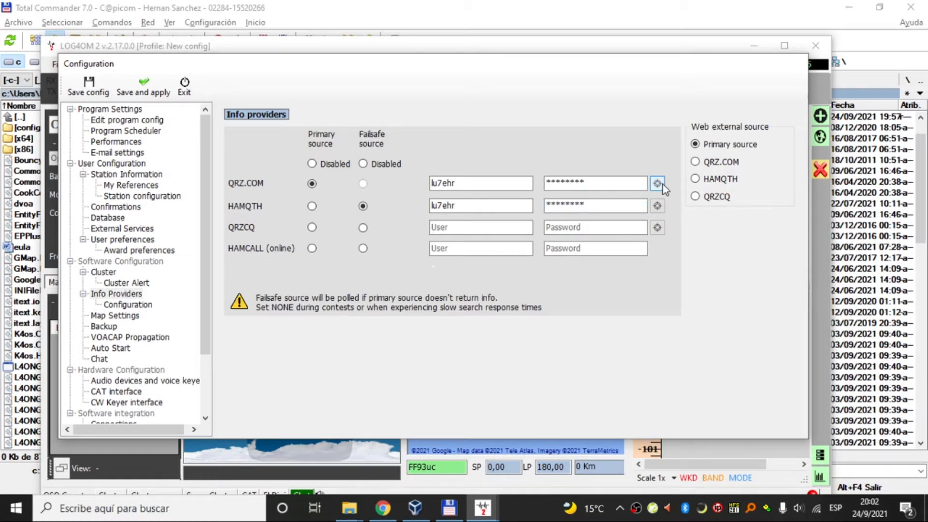
click(657, 206)
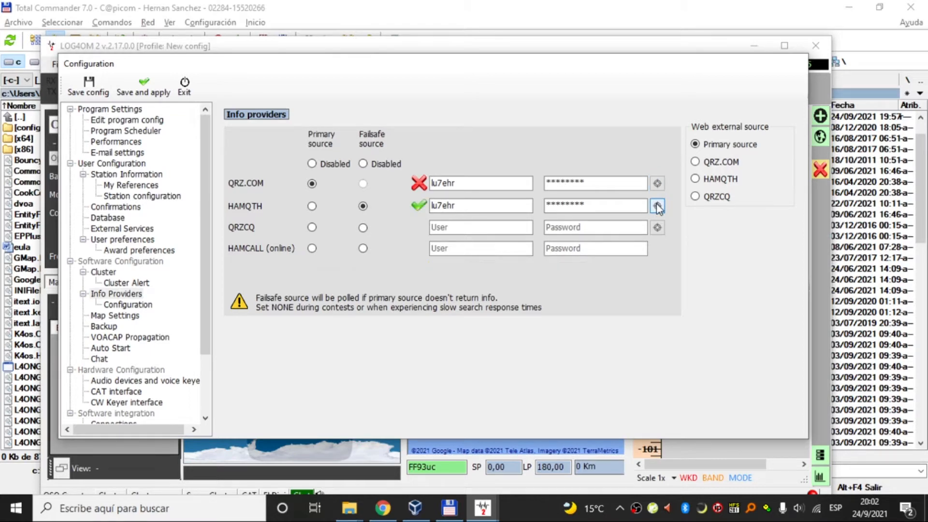
click(543, 183)
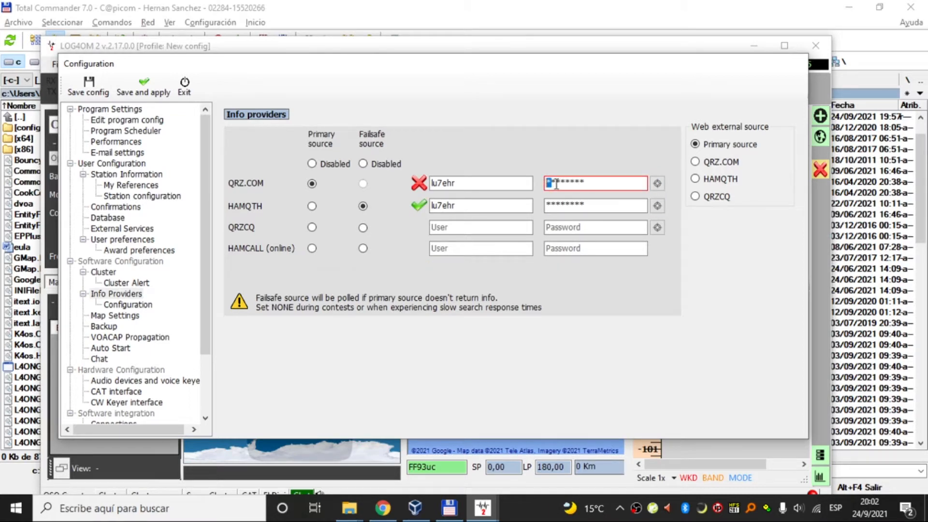
click(656, 183)
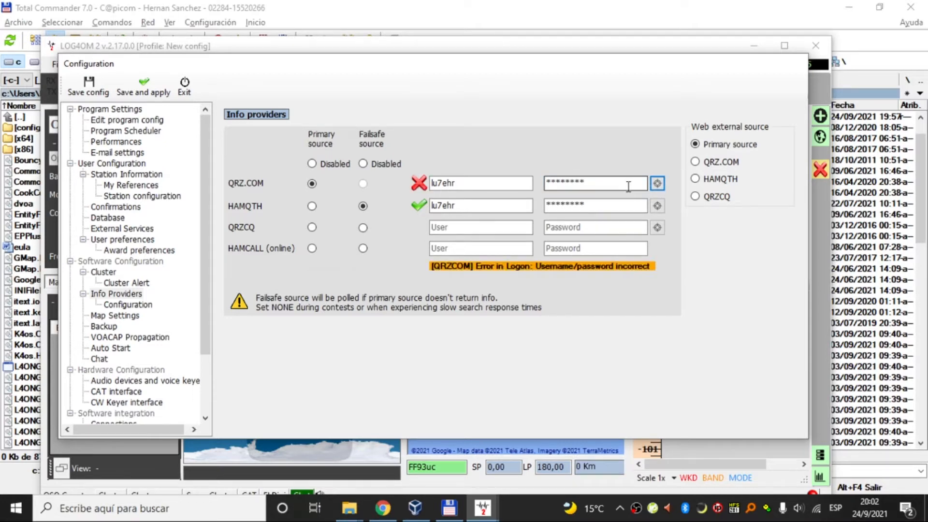
Set the QRZ.COM user to lu1cop and test the login.
key(shift+Tab)
key(shift+Tab)
text(lu)
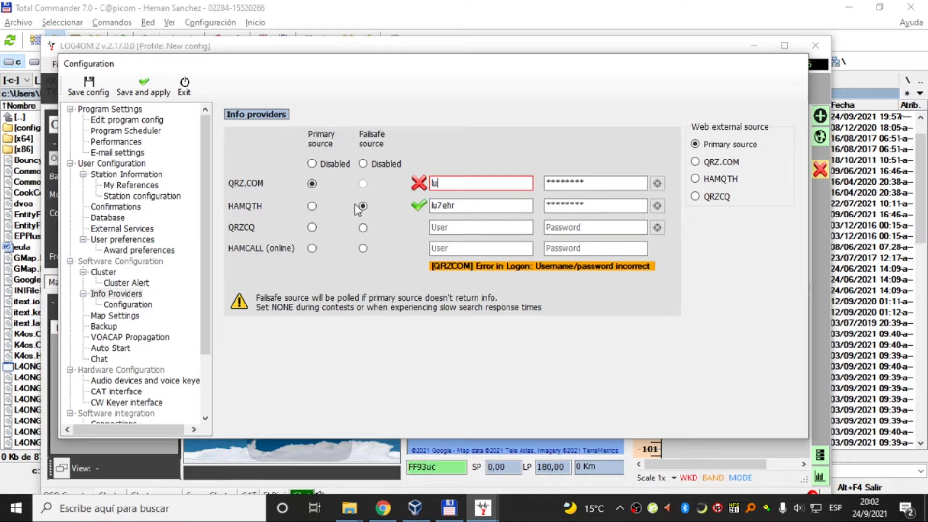
text(1dop)
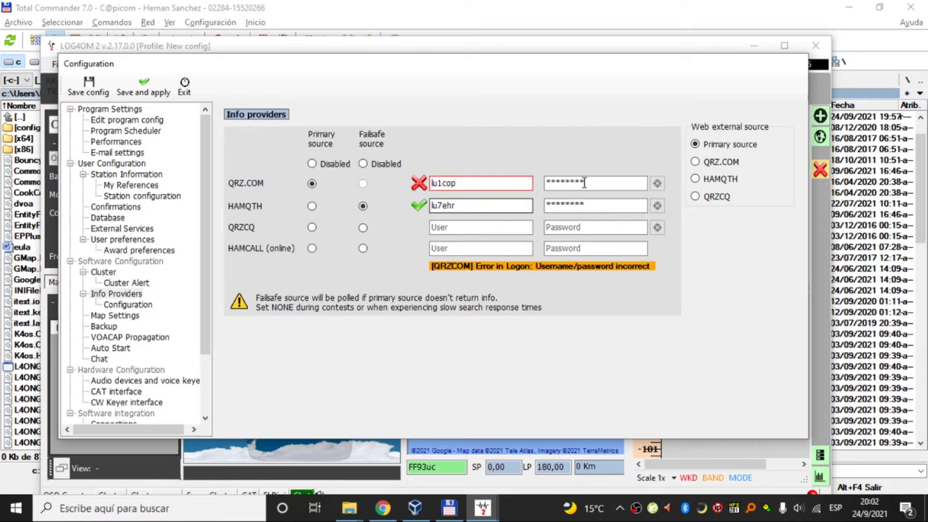
click(656, 183)
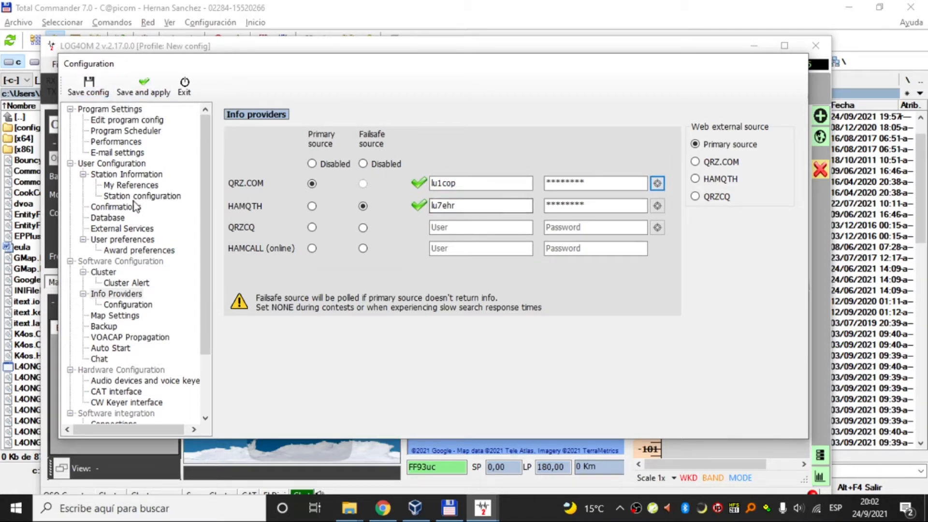
Save and apply the configuration with the new info provider settings.
click(126, 295)
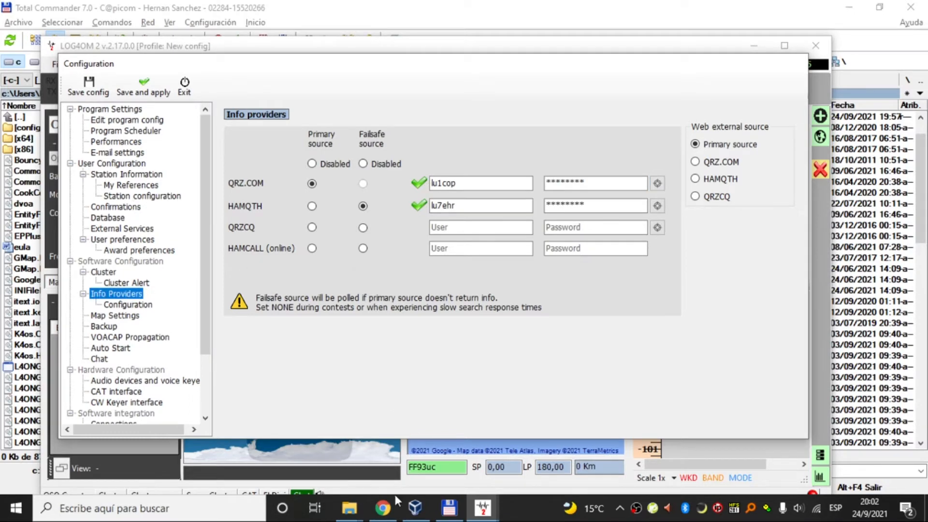
mouse_move(393, 510)
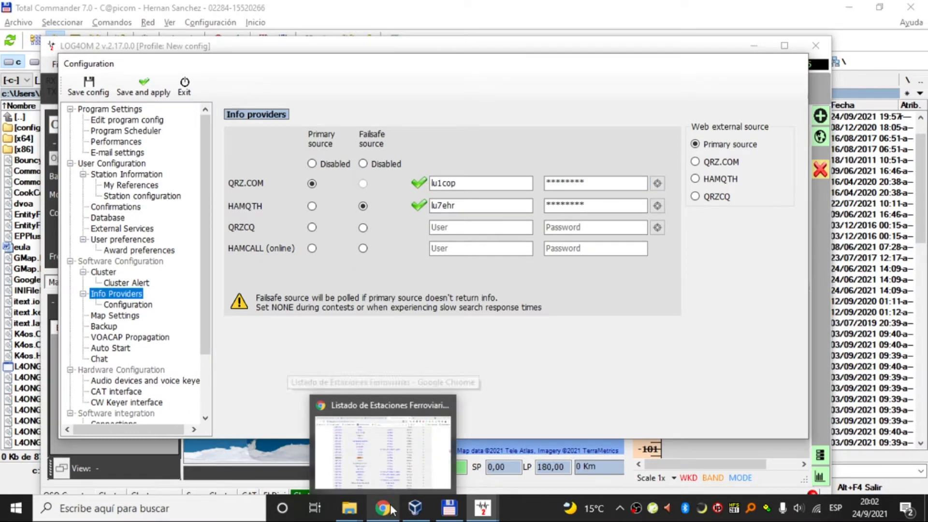
click(149, 79)
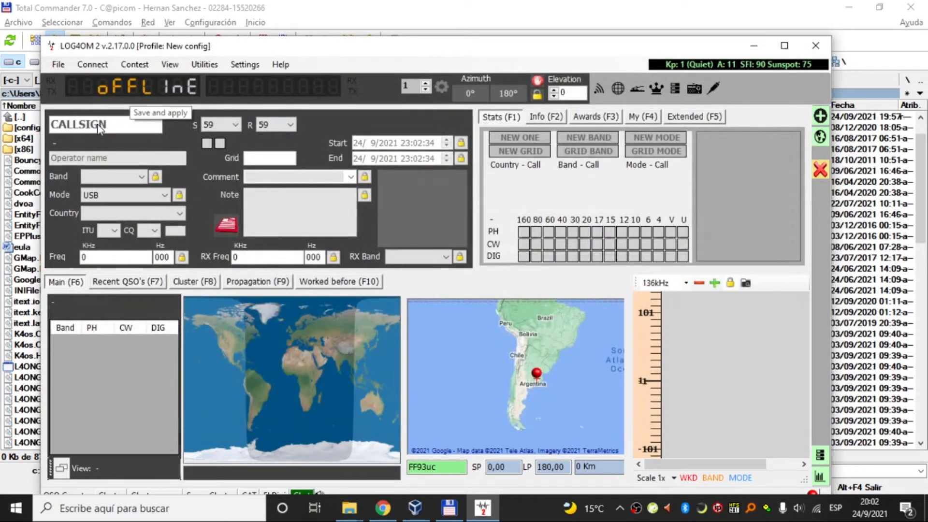
Maximize the main window, show the recent QSOs list and hide the band map.
click(784, 45)
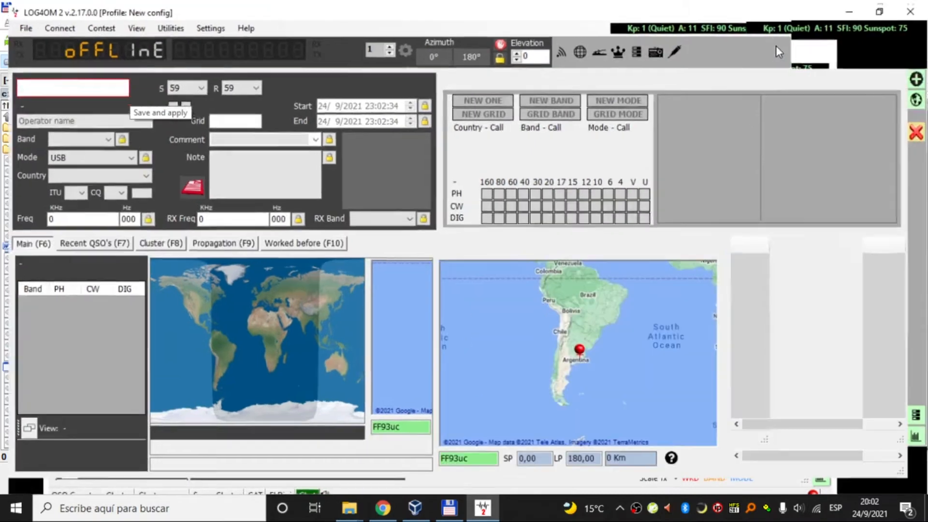
click(101, 244)
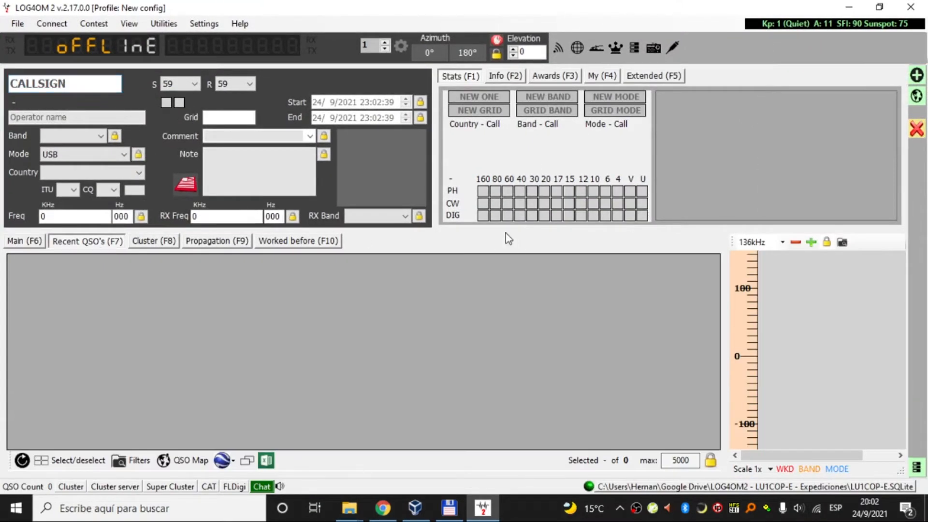
click(916, 467)
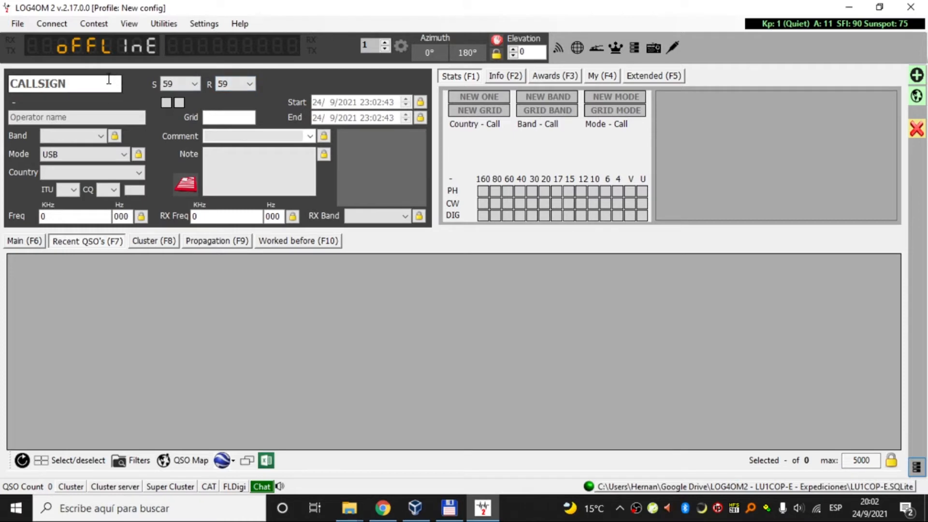
click(95, 80)
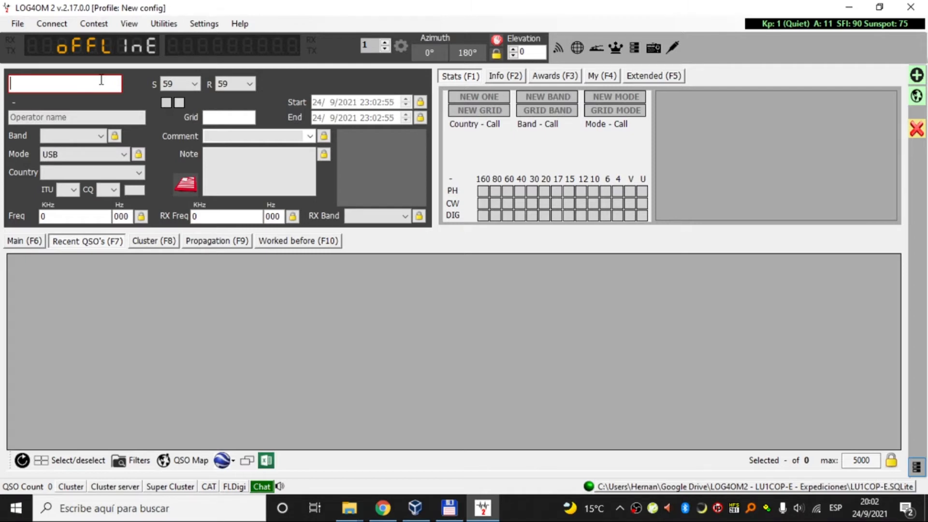
text(LU3DJ)
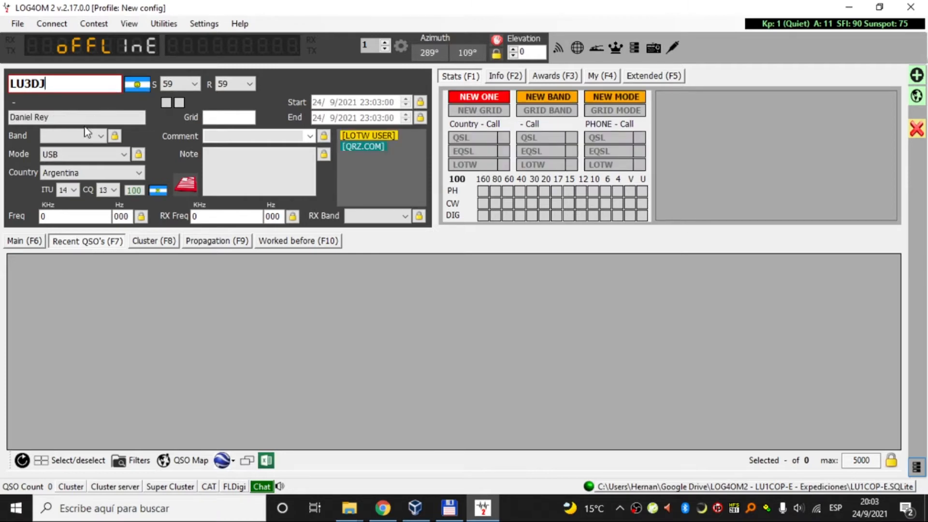
Try to start the CAT connection to the radio.
click(52, 24)
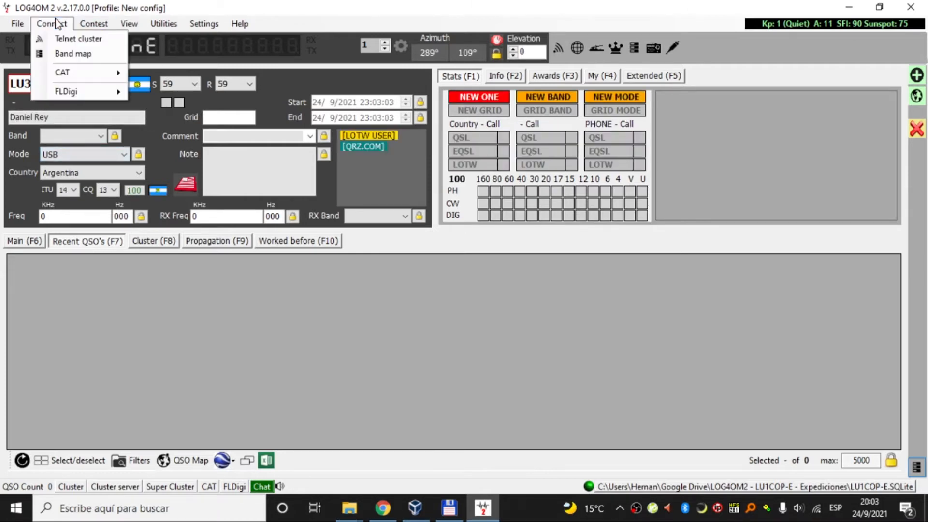
mouse_move(72, 72)
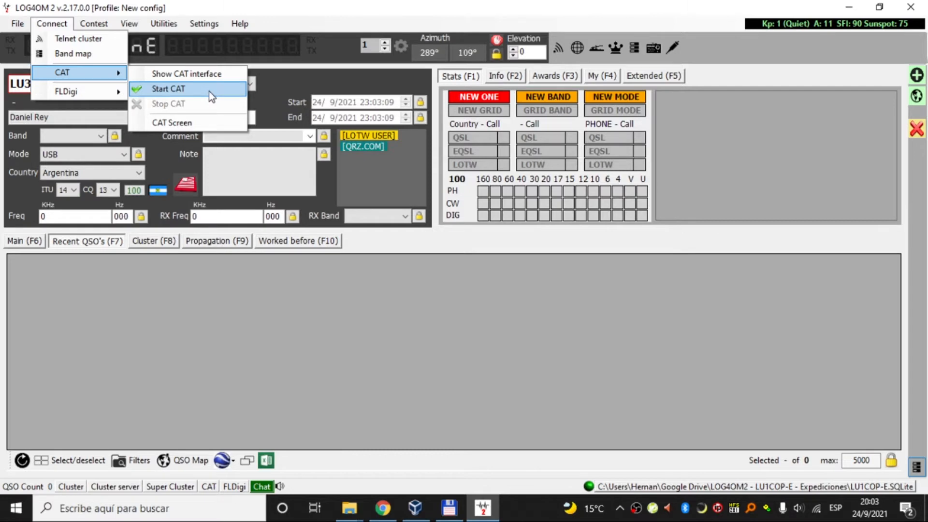
click(208, 91)
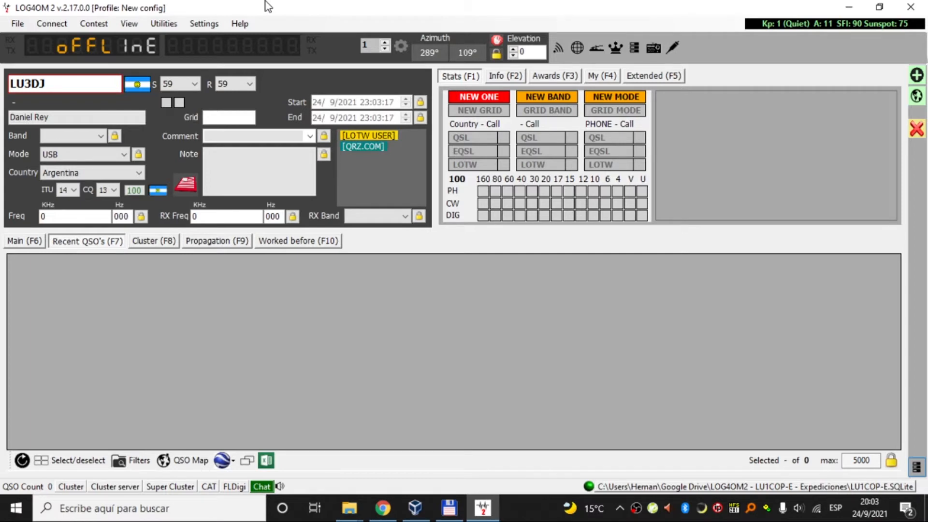
Try to bring up the CAT interface window.
click(51, 24)
click(51, 25)
click(51, 24)
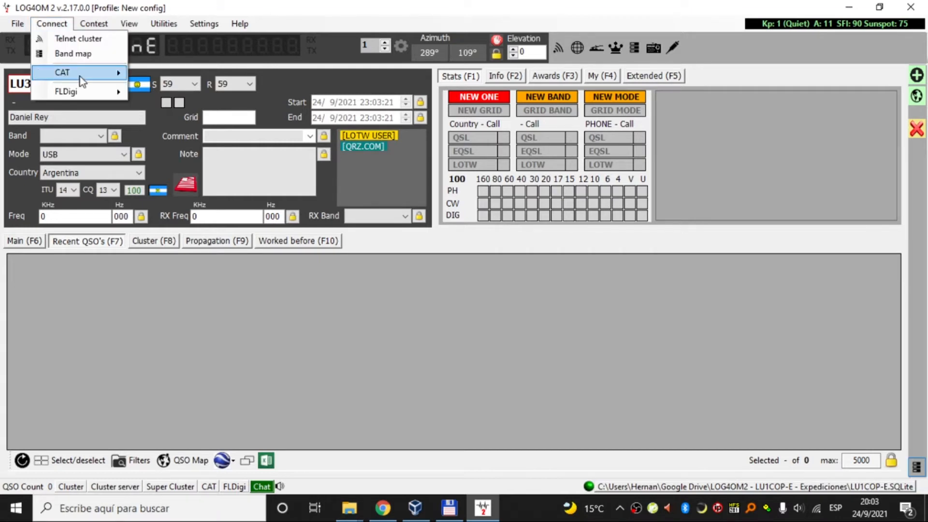
click(201, 76)
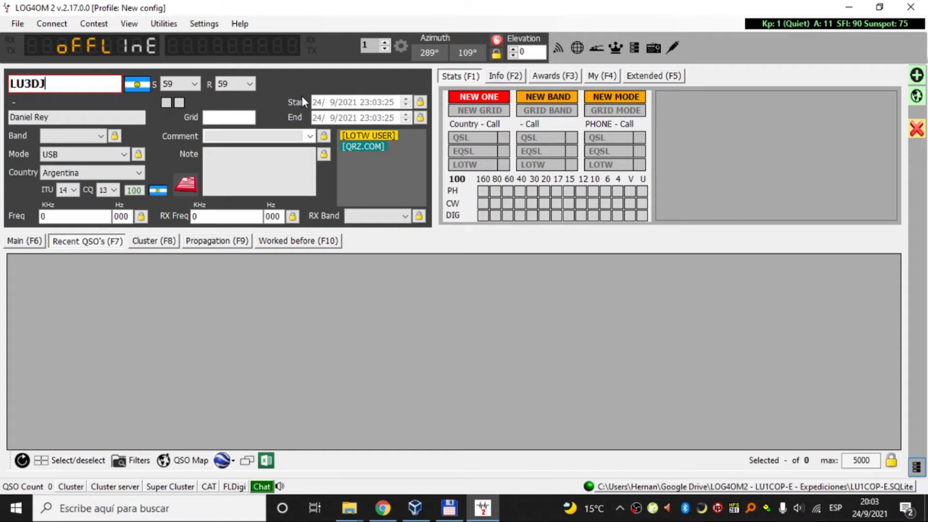
click(63, 24)
mouse_move(86, 73)
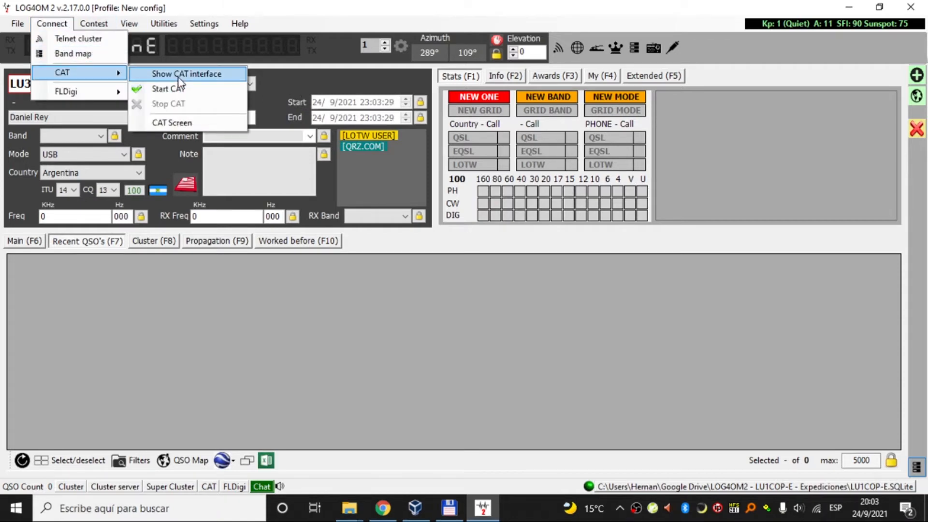
click(178, 76)
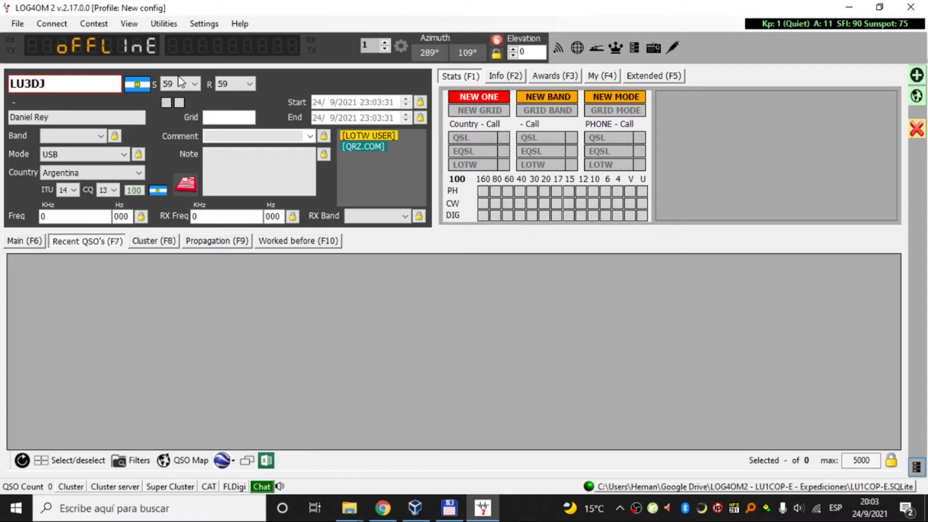
click(636, 511)
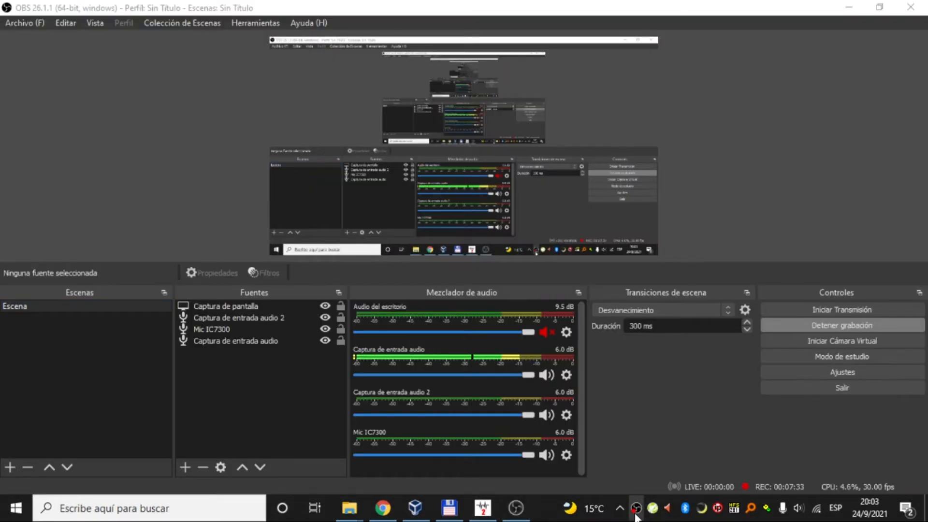
click(636, 511)
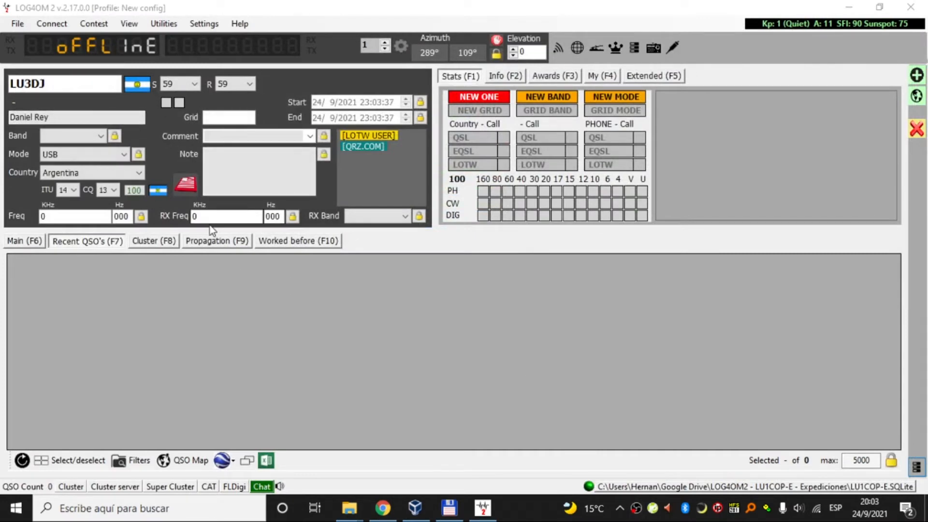
click(203, 26)
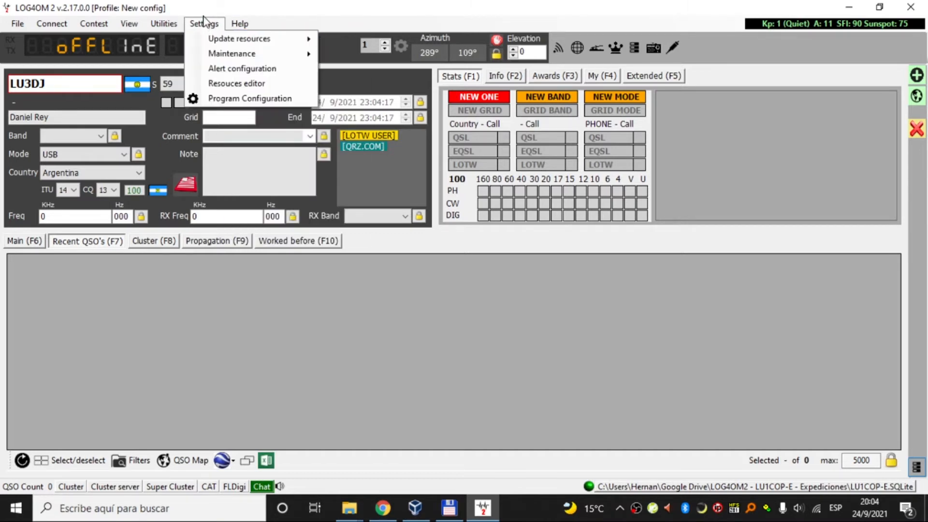
click(73, 82)
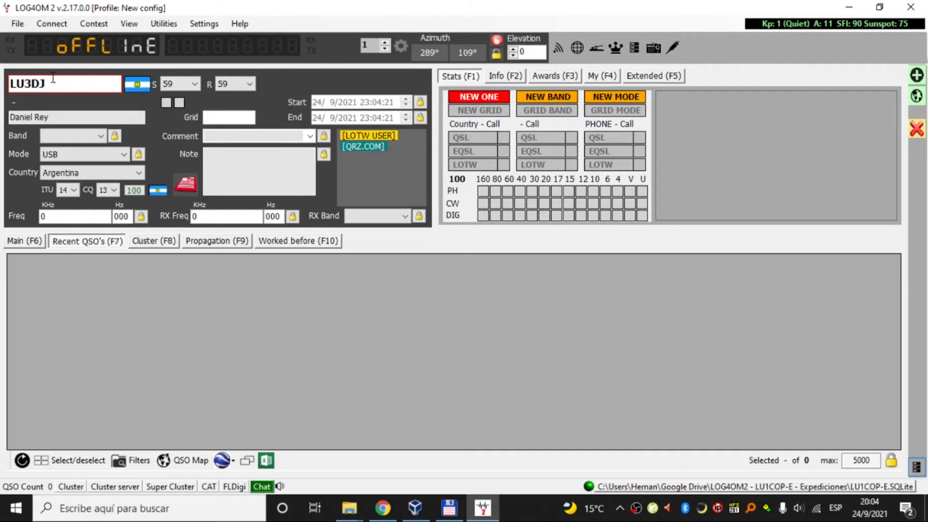
drag(52, 81, 0, 101)
text(W9)
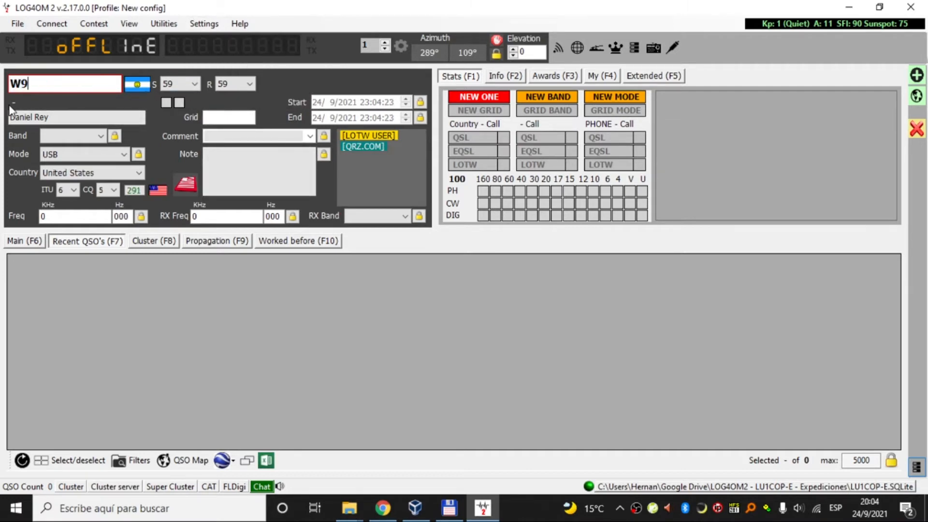
text(AMV)
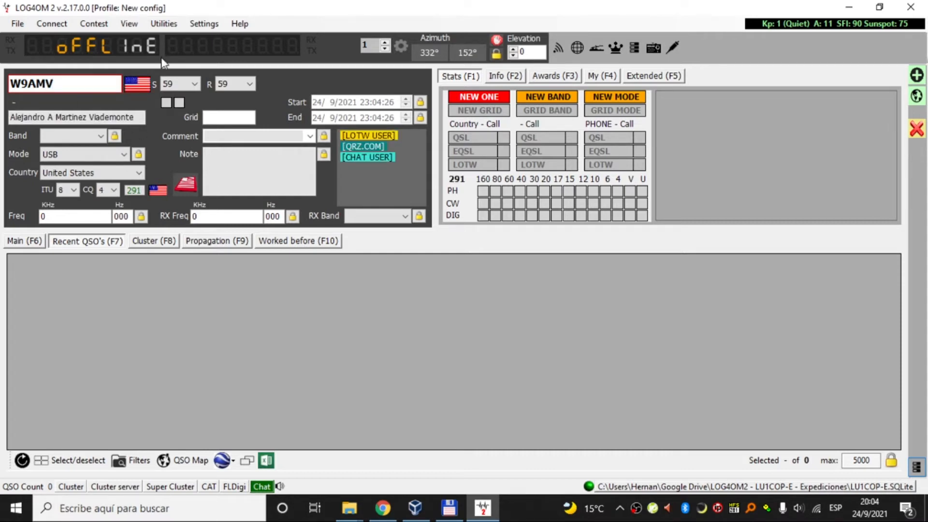
Try to start the CAT connection to the radio and show the CAT interface.
click(59, 23)
mouse_move(61, 76)
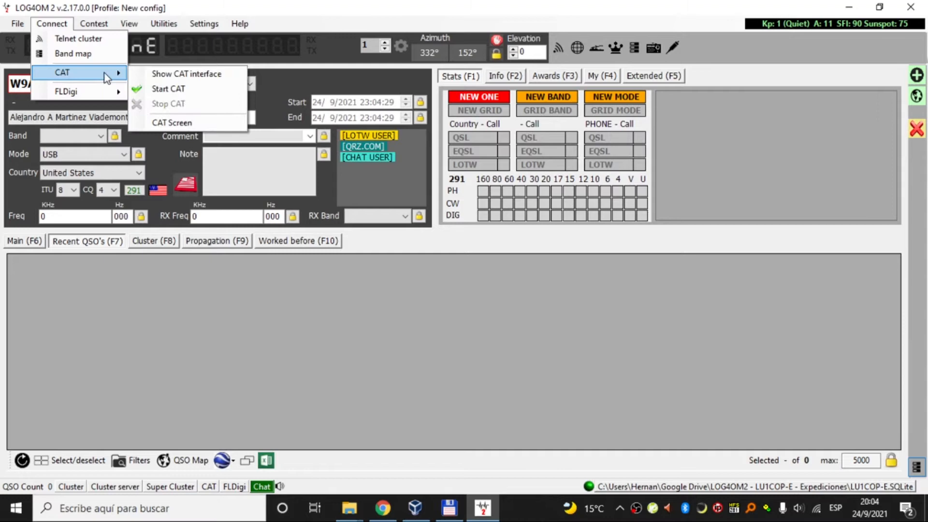
click(180, 87)
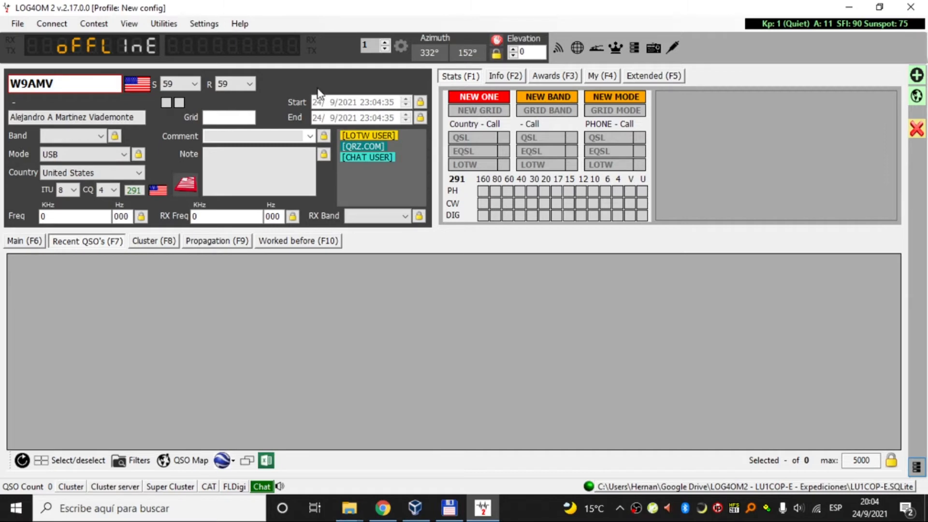
click(62, 25)
mouse_move(82, 72)
click(184, 75)
In the program configuration, change the description of the active user configuration to LU1COP/E.
click(203, 24)
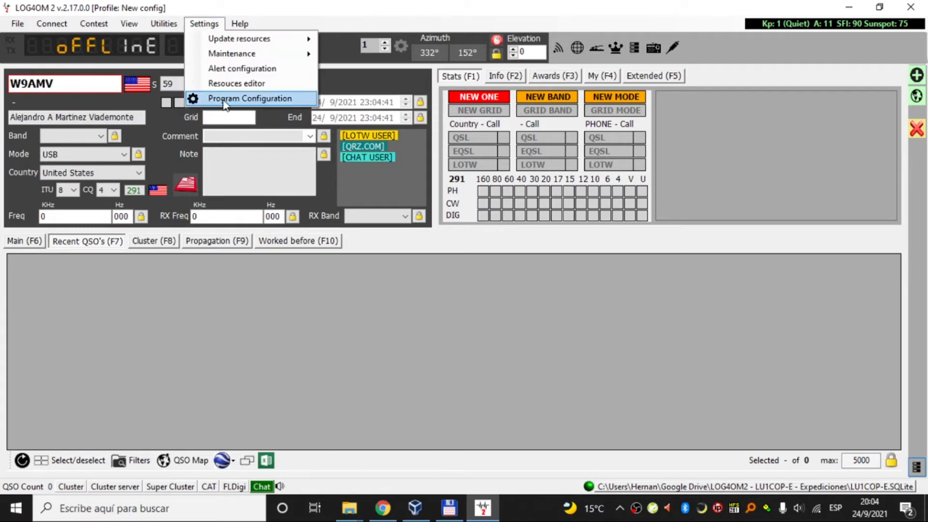
click(203, 97)
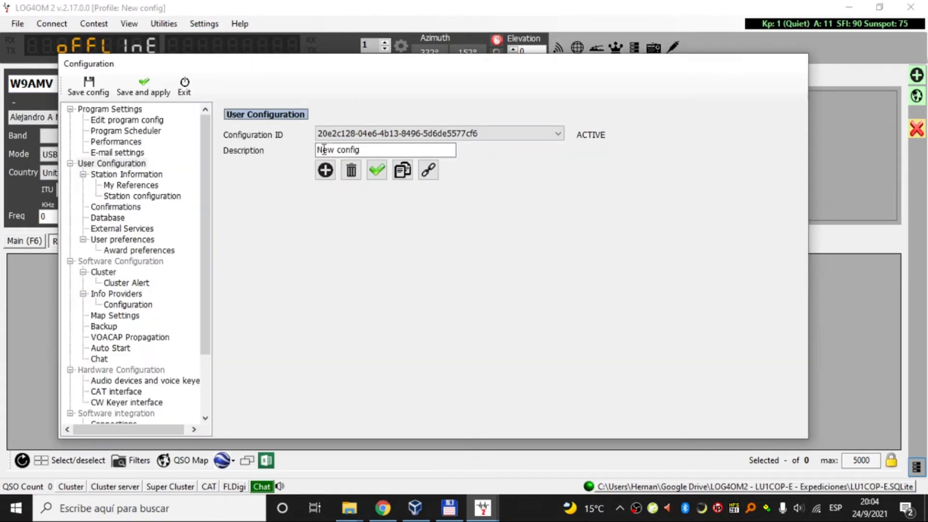
triple_click(324, 149)
text(LU1COP/E)
In the CAT interface's Hamlib parameters, choose Yaesu FT-991 Stable as the rig model.
scroll(141, 316, down, 2)
click(140, 316)
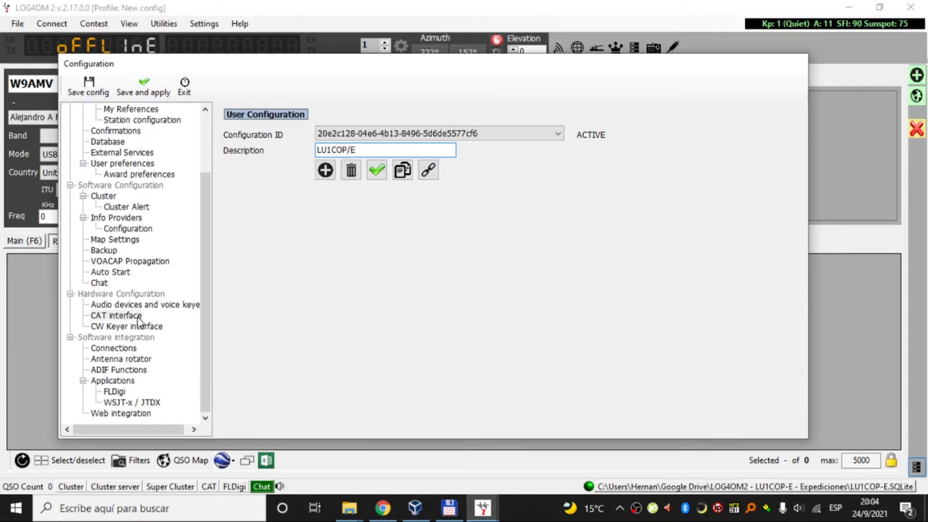
click(345, 129)
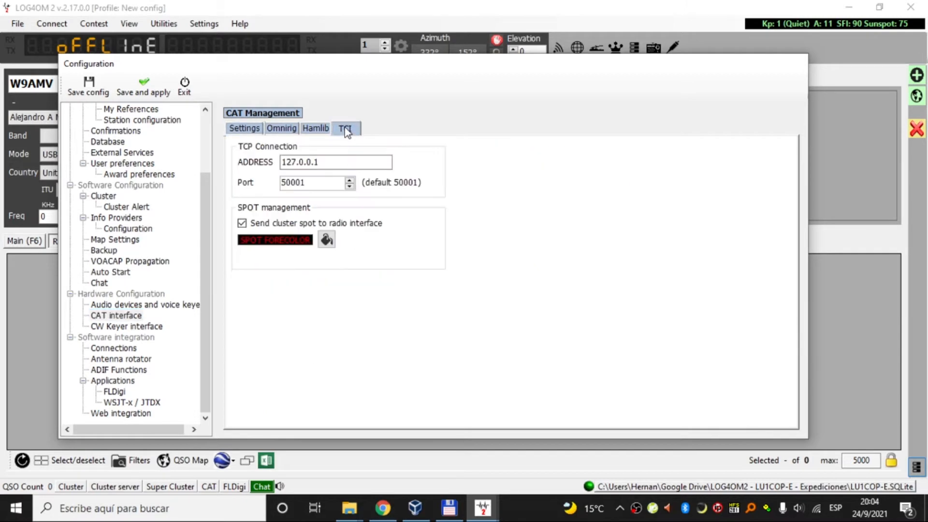
click(316, 127)
click(465, 168)
scroll(467, 335, down, 10)
scroll(471, 338, down, 15)
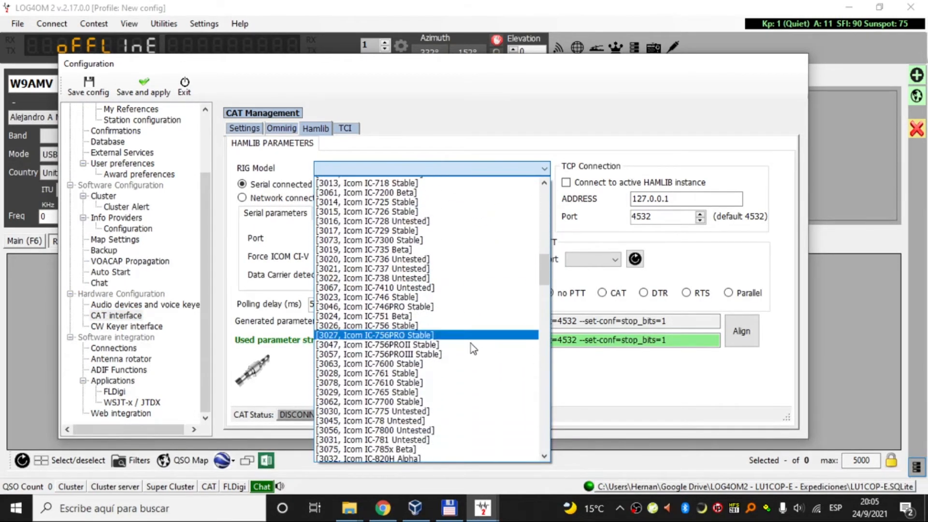
scroll(467, 344, down, 20)
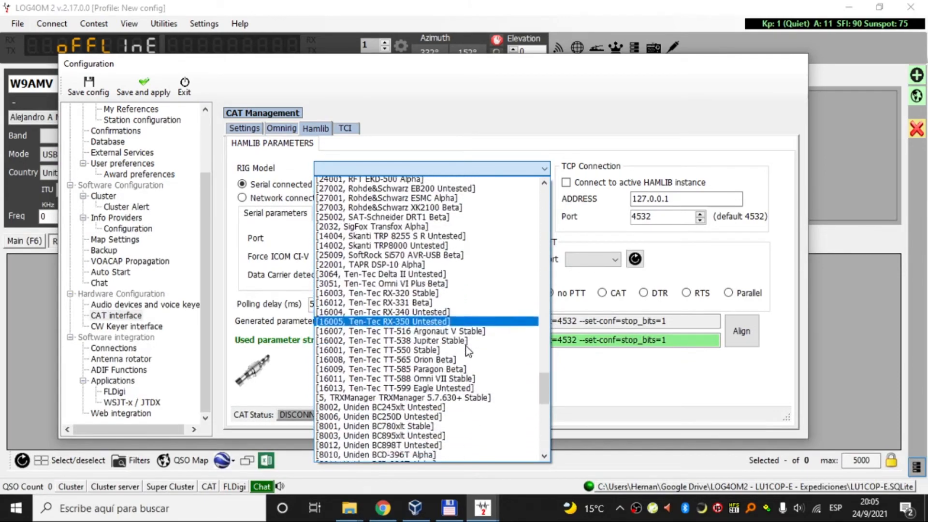
scroll(465, 343, down, 1)
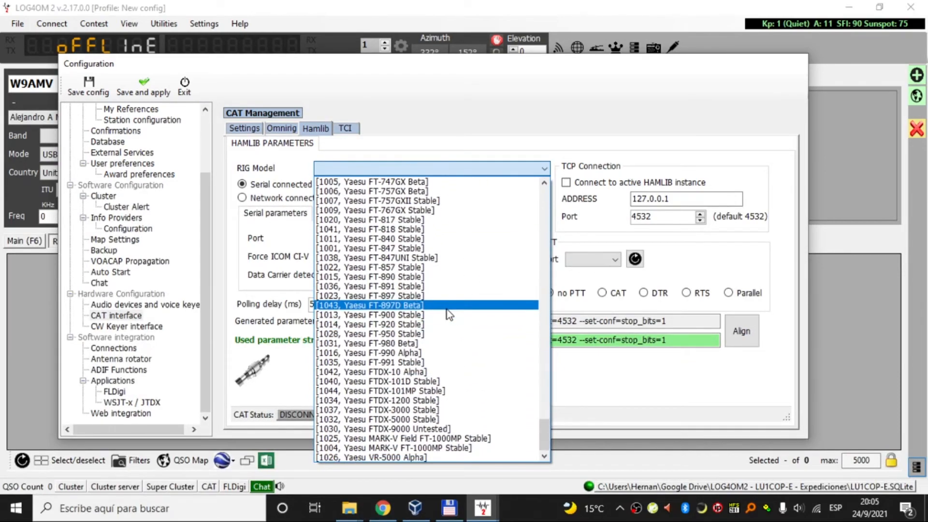
click(426, 363)
Set the Hamlib serial port to COM3, align the used parameter string with the generated one, and save and apply the configuration.
click(385, 238)
click(352, 260)
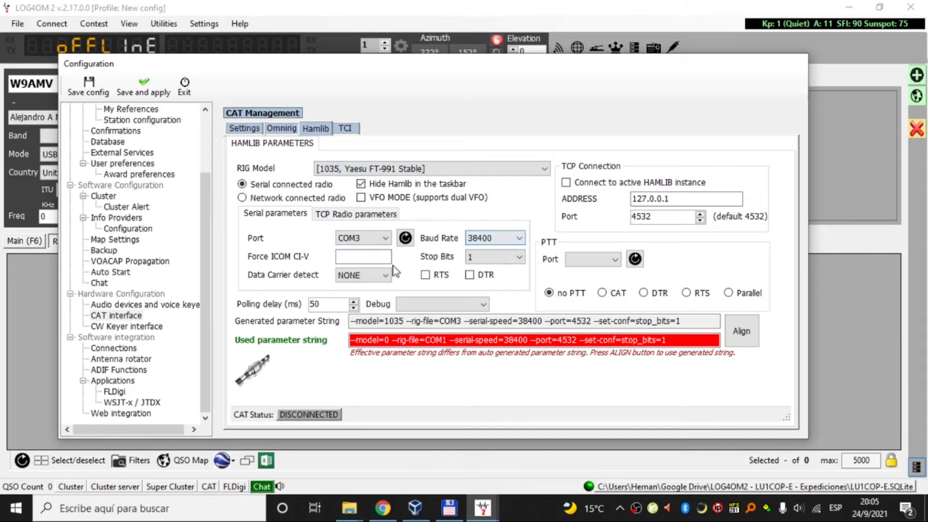
click(747, 337)
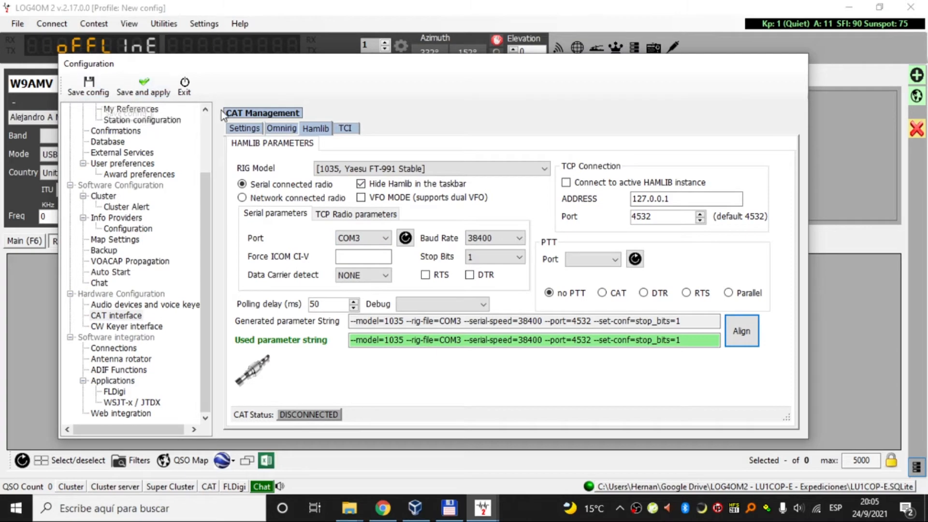
click(144, 90)
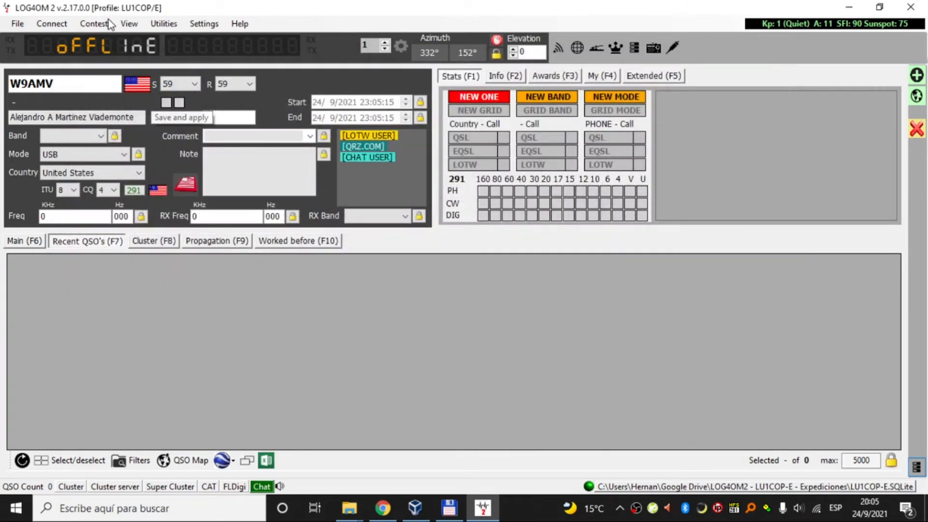
Try again to start the CAT connection with the new Hamlib parameters and show the CAT interface.
click(54, 22)
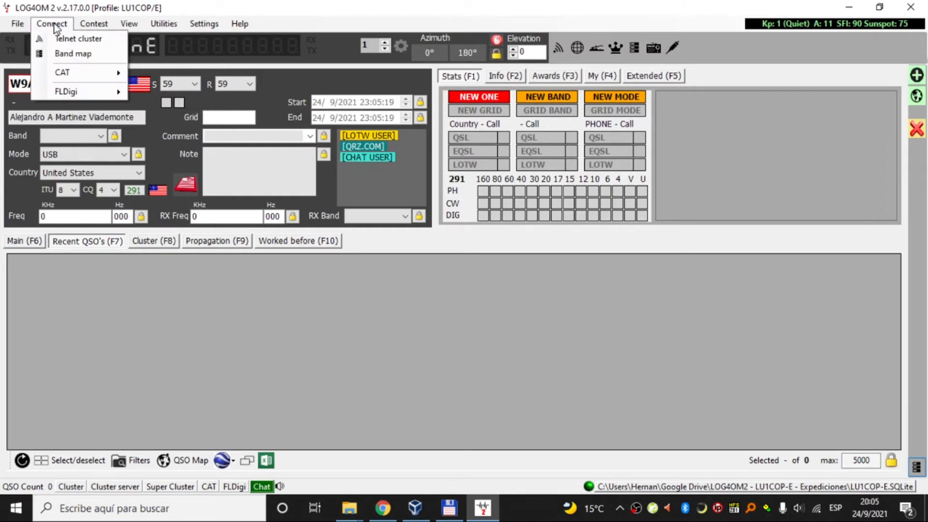
mouse_move(71, 70)
click(166, 86)
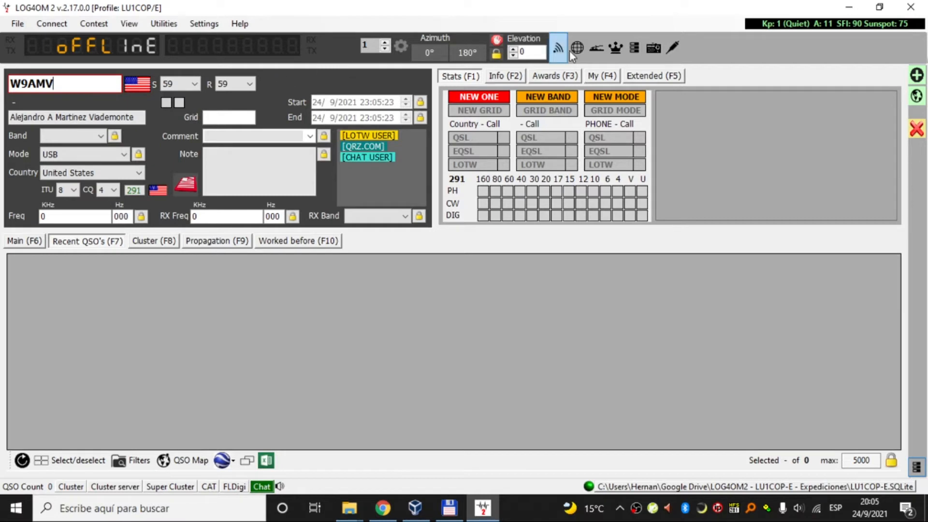
click(52, 24)
mouse_move(128, 78)
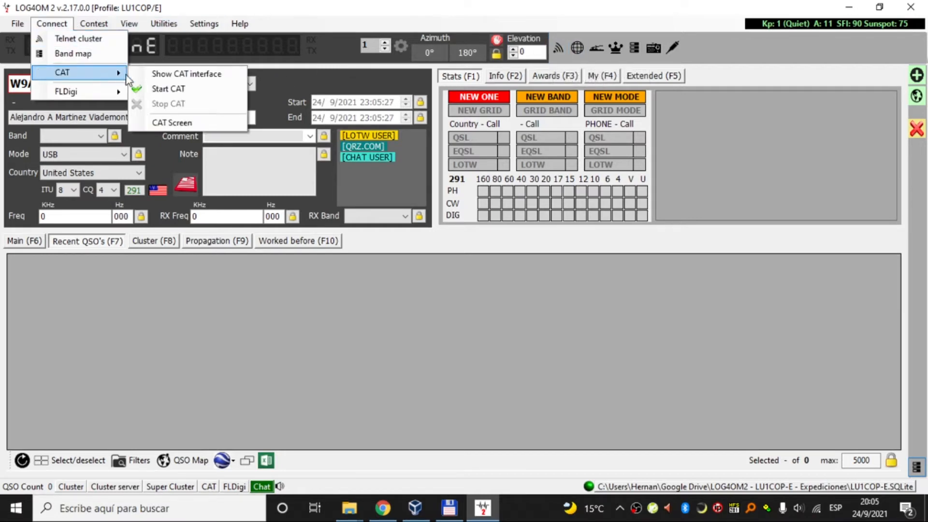
click(167, 89)
click(52, 23)
mouse_move(103, 73)
click(165, 72)
Select Hamlib as the CAT engine in the CAT settings, enable CAT auto-start, and save and apply the configuration.
click(204, 23)
click(225, 98)
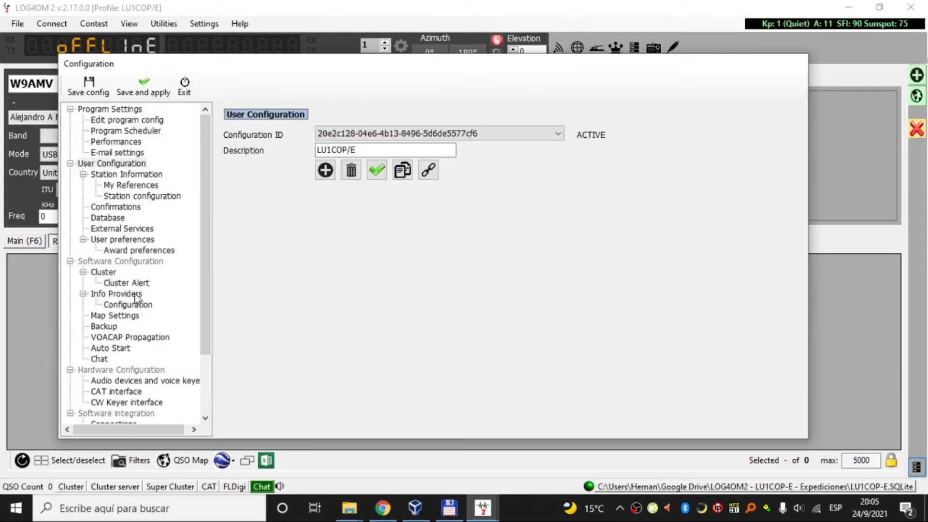
scroll(125, 285, down, 2)
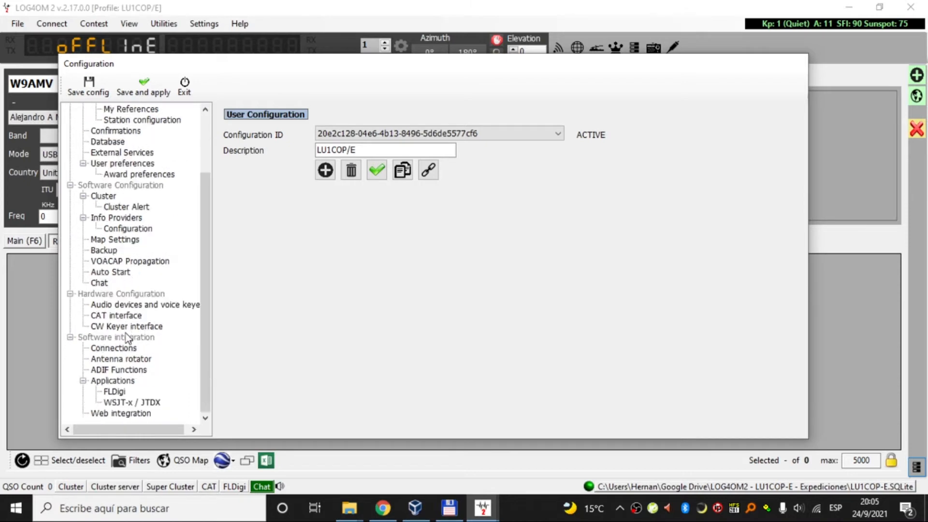
click(121, 316)
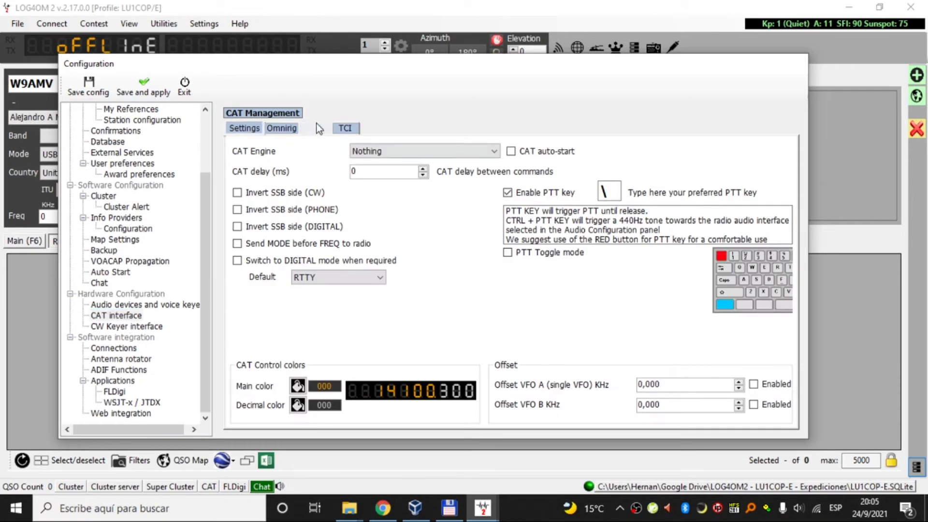
click(324, 127)
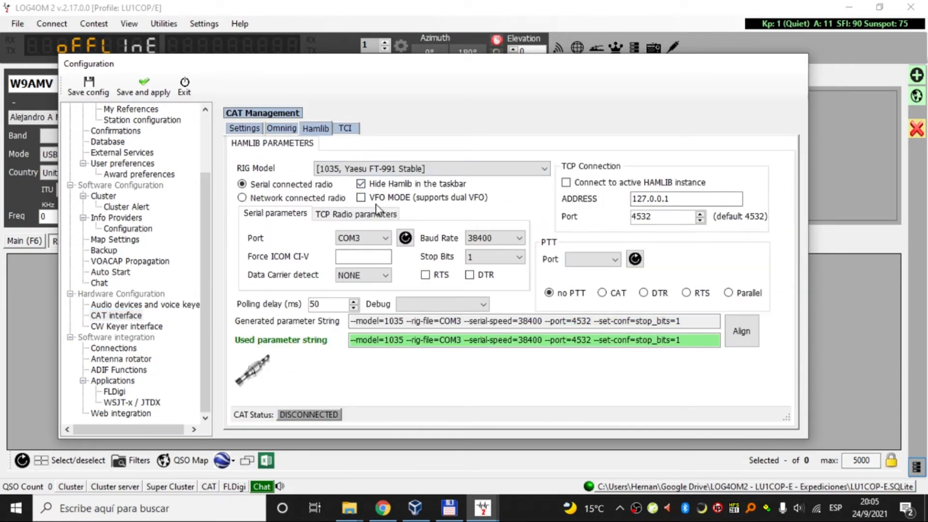
click(256, 133)
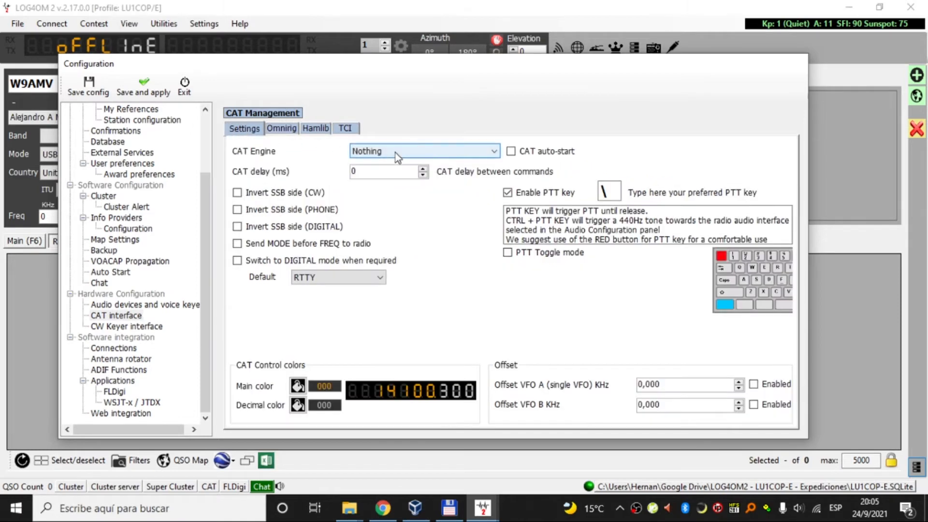
click(395, 153)
click(393, 175)
click(510, 152)
click(144, 90)
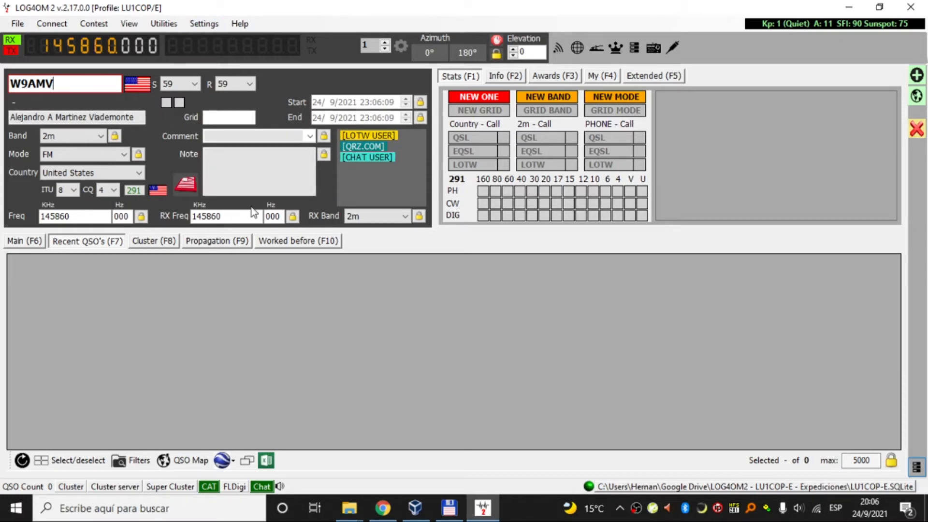
Log the W9AMV test contact and delete it from the recent QSOs list, allowing row deletion only for this.
key(Escape)
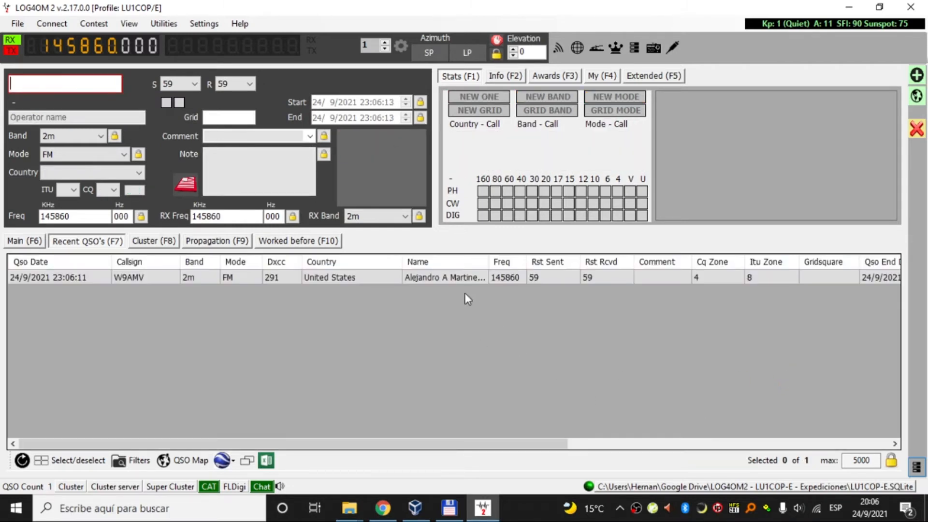
click(444, 279)
click(890, 459)
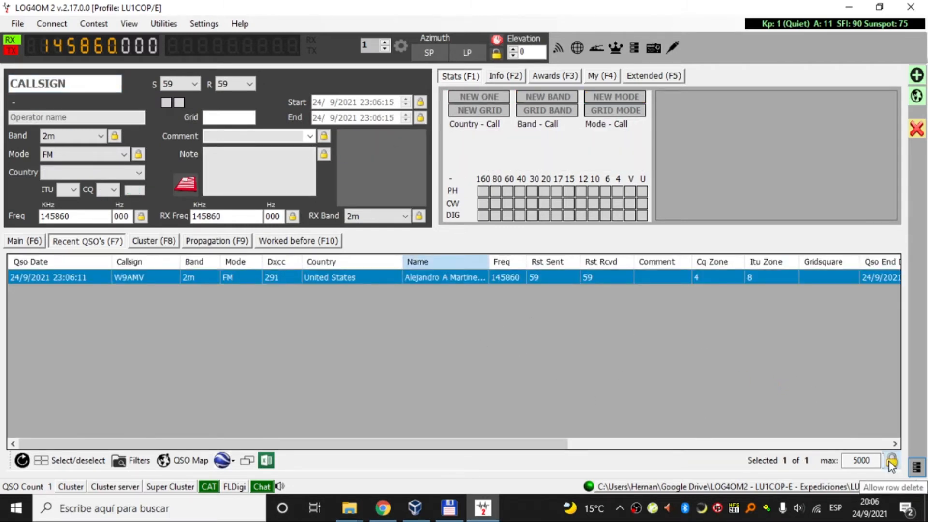
right_click(645, 277)
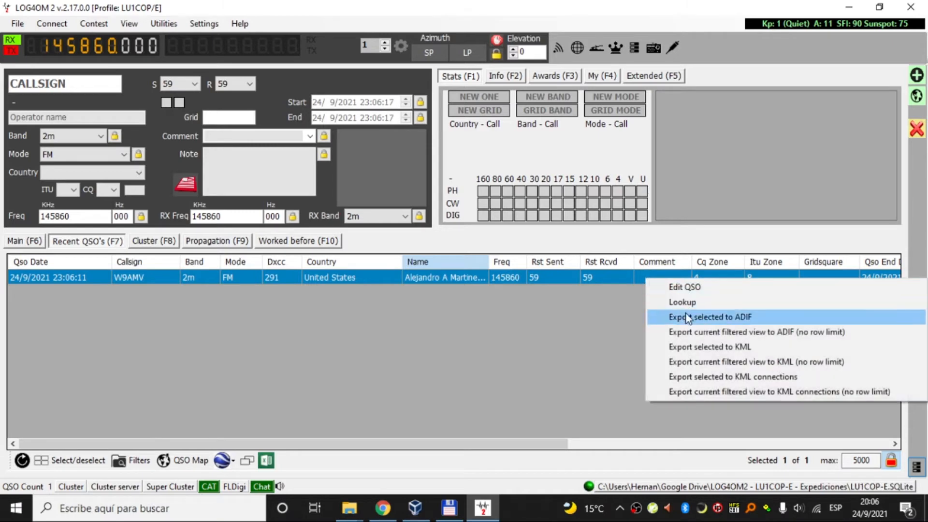
click(594, 274)
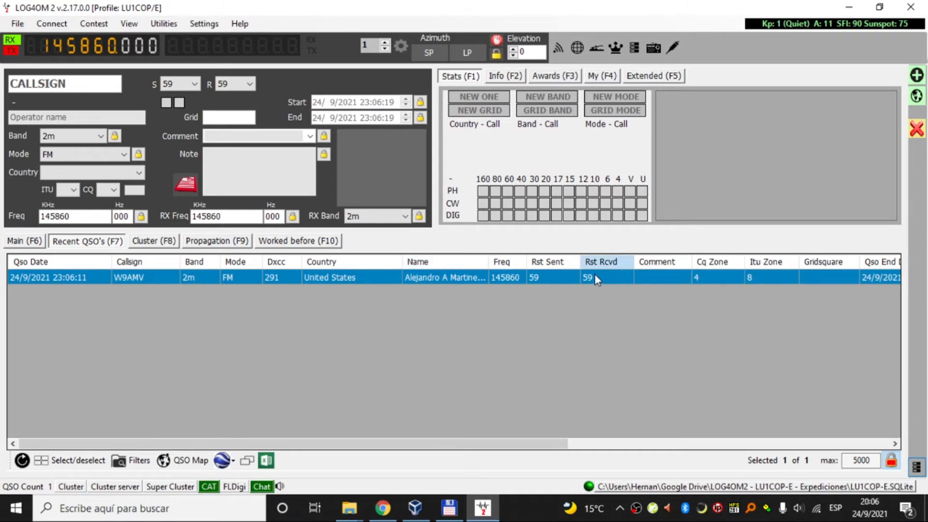
key(Delete)
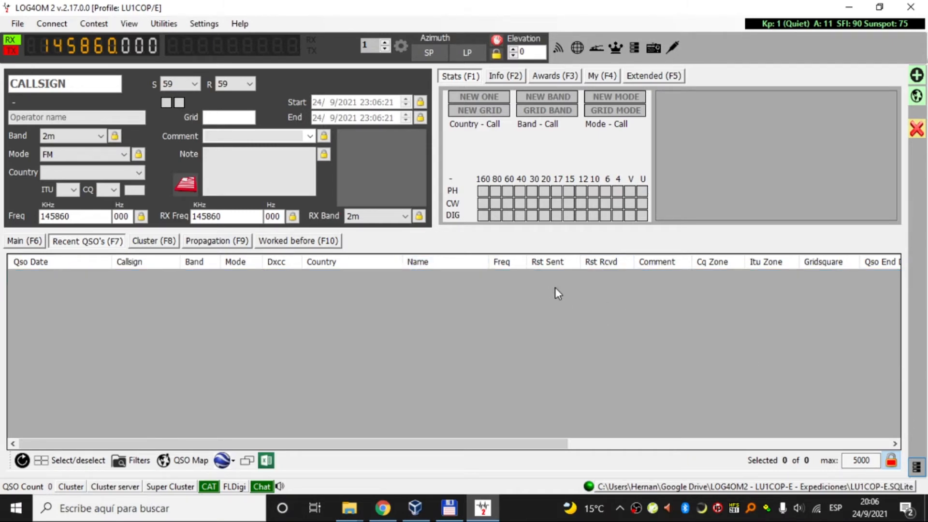
click(891, 461)
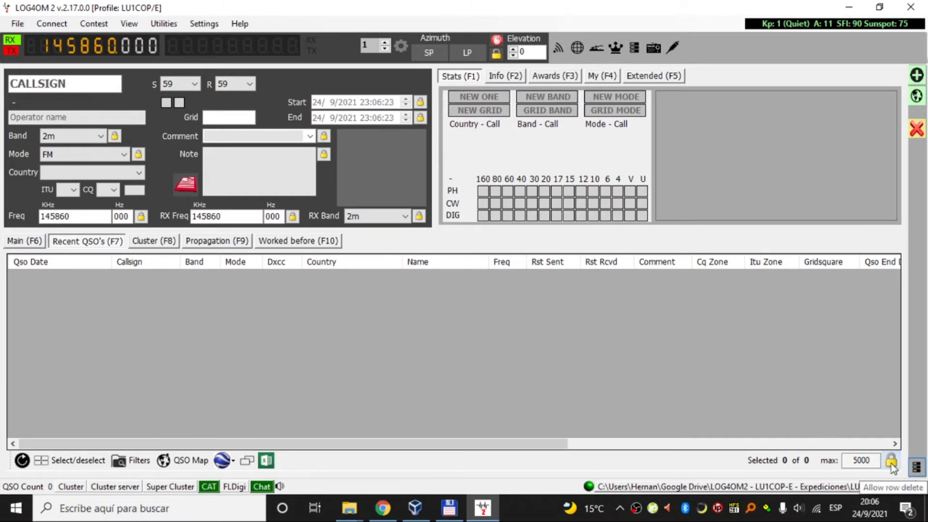
Toggle the row-deletion lock of the recent QSOs list so that deleting rows is allowed.
click(890, 462)
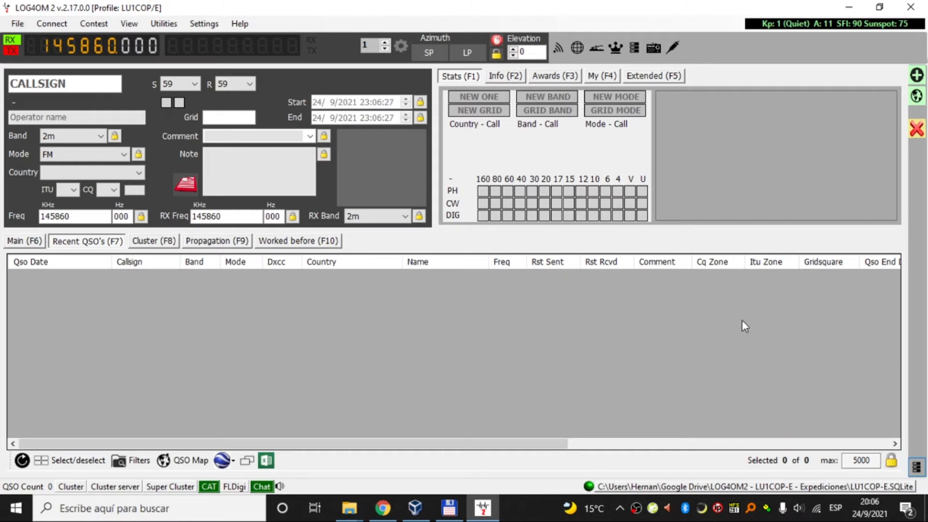
click(891, 461)
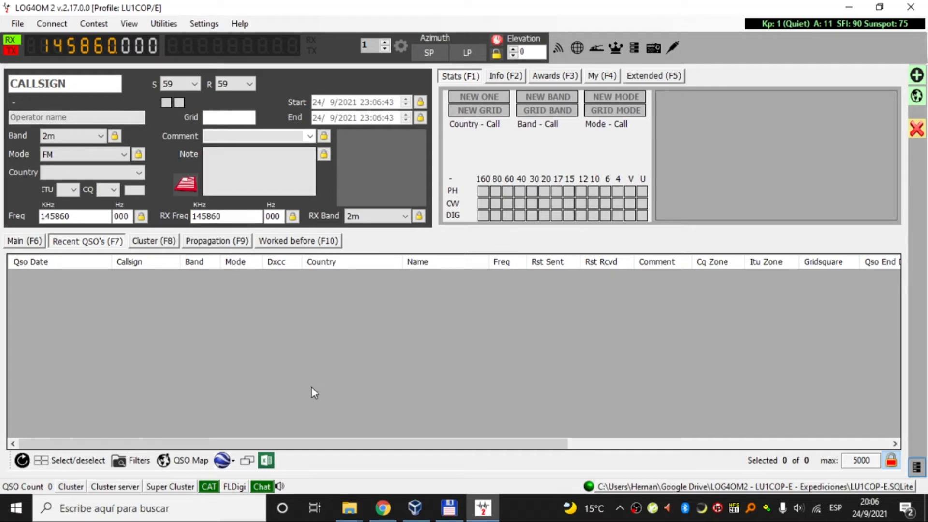
Switch to Chrome and open lu1cop.capicom.com.ar in a new tab.
click(383, 507)
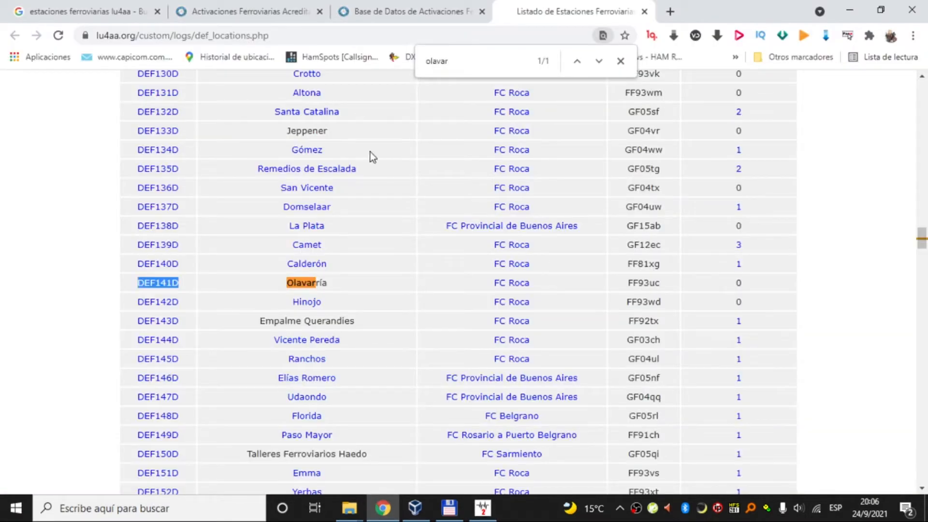
click(671, 12)
text(lu)
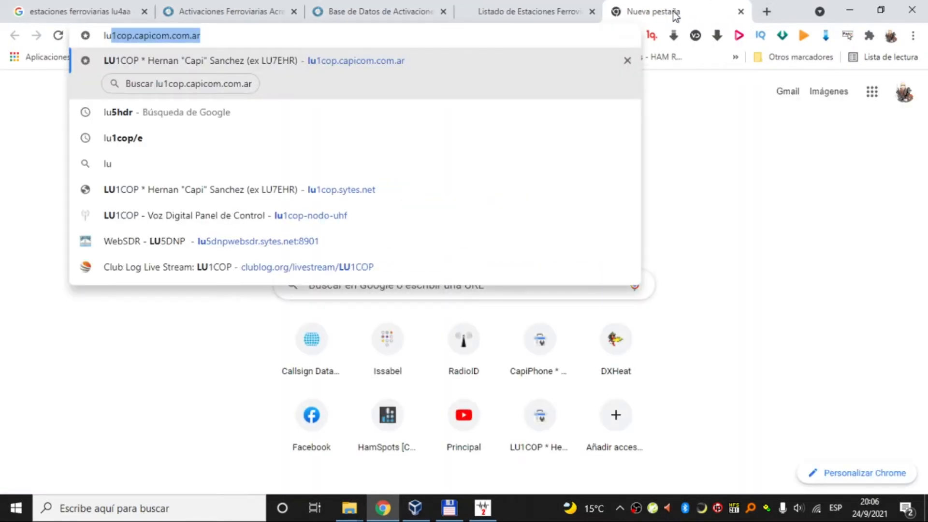
key(Return)
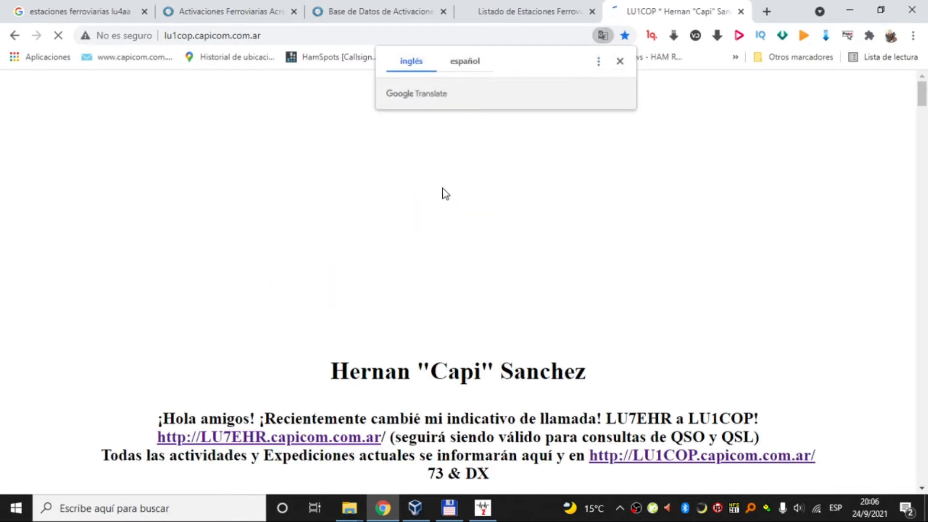
Examine the station home page, including its HRDLOG.net and HamAlert widgets, and dismiss the translation prompt.
scroll(564, 181, down, 10)
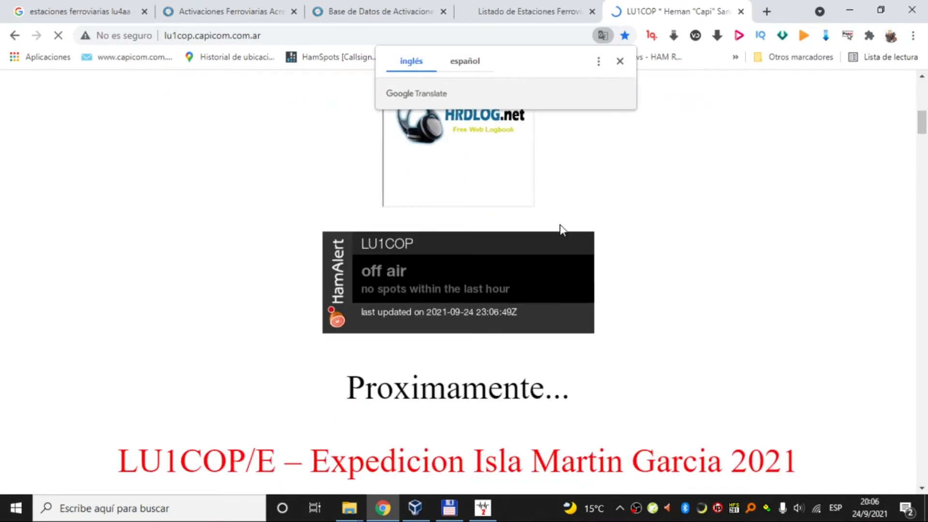
scroll(559, 224, up, 4)
scroll(560, 224, down, 1)
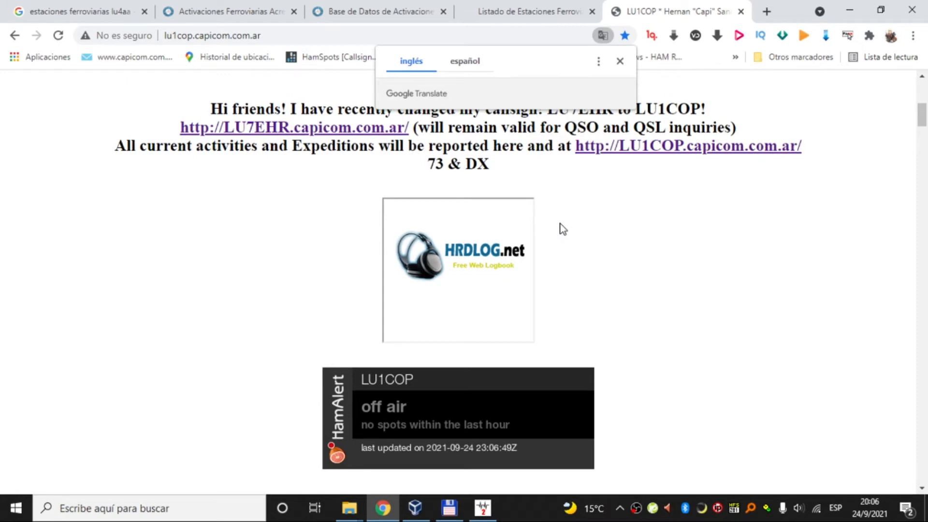
scroll(487, 286, down, 2)
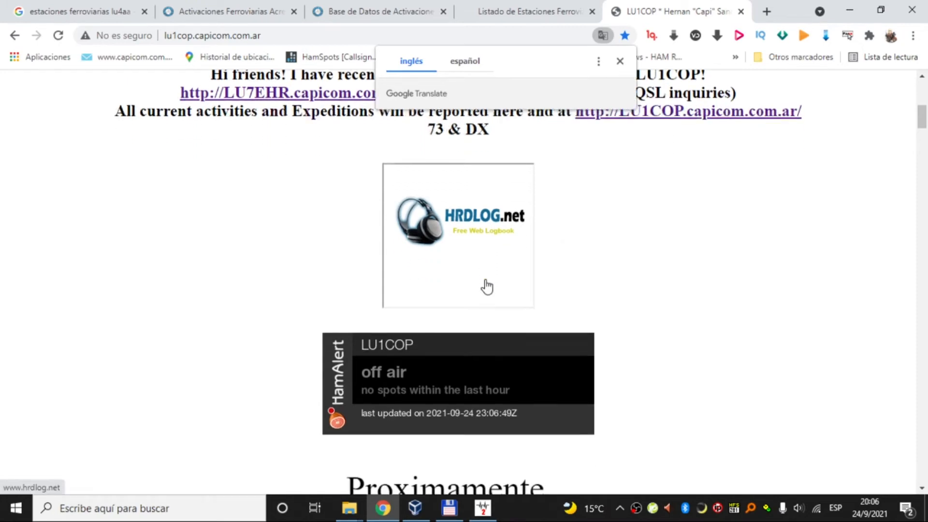
scroll(487, 285, up, 2)
scroll(475, 192, up, 3)
scroll(472, 169, down, 3)
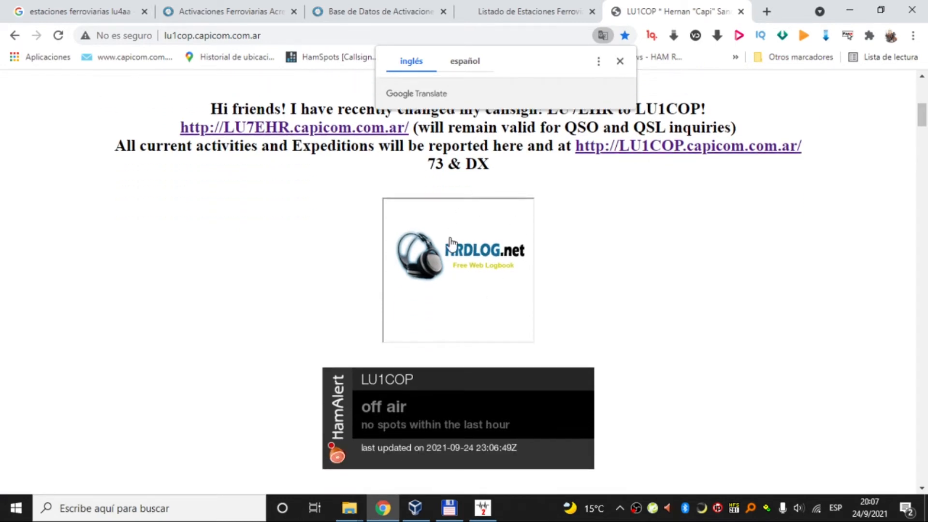
click(686, 242)
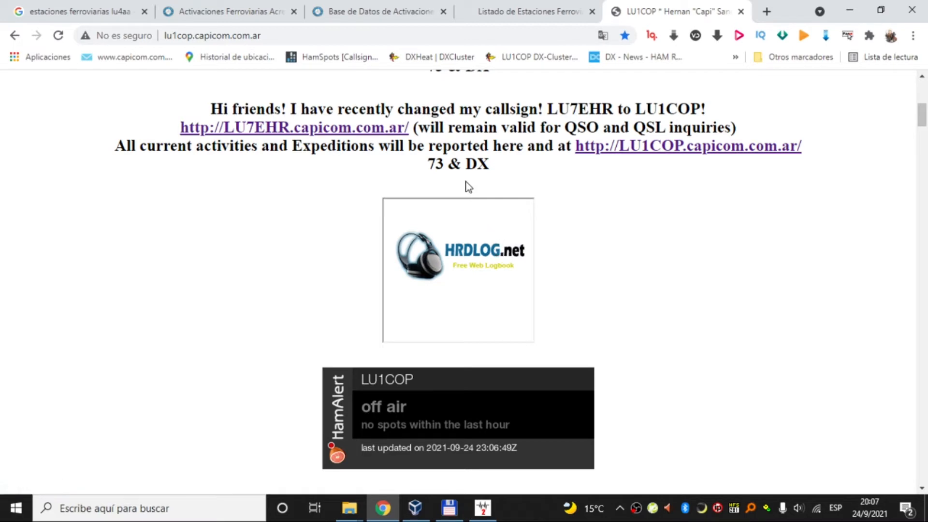
scroll(479, 197, up, 4)
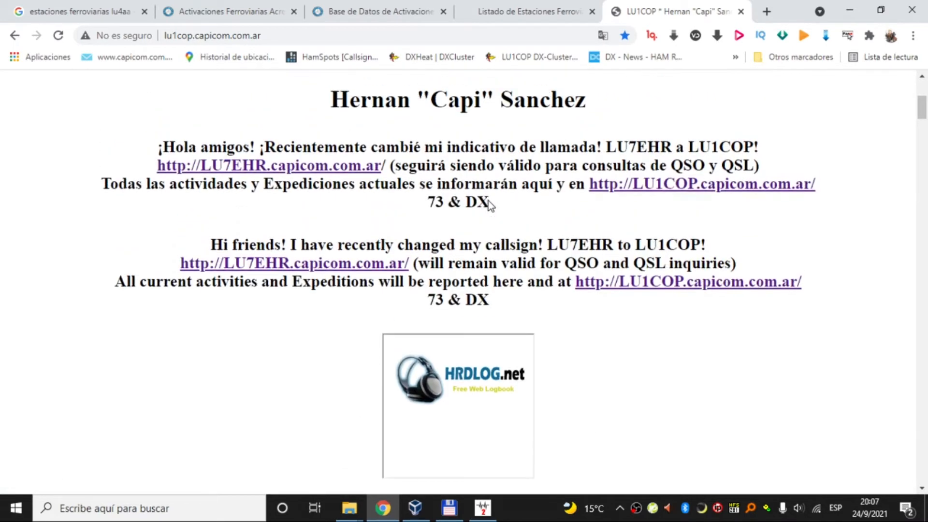
scroll(498, 179, down, 15)
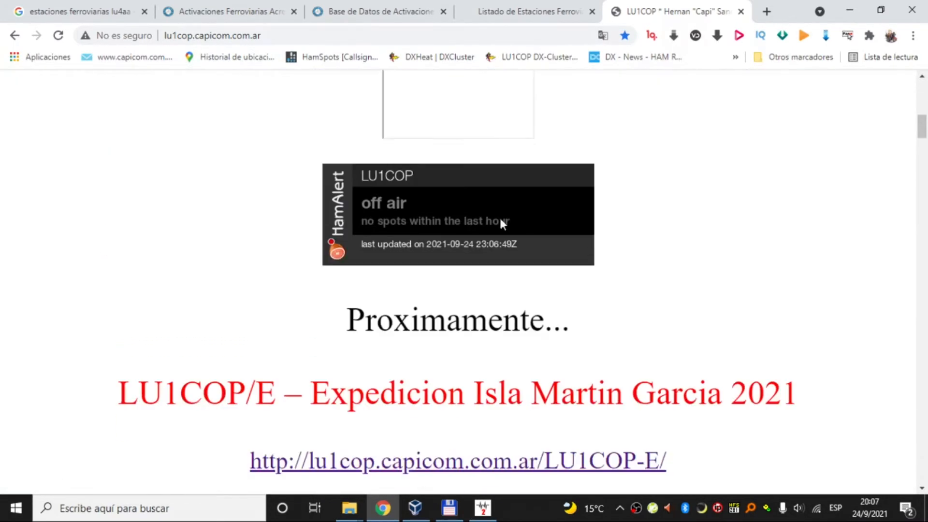
Open the LU1COP/E Martin Garcia Island expedition page and examine its HRDLOG.net widget and Club Log live stream.
click(515, 193)
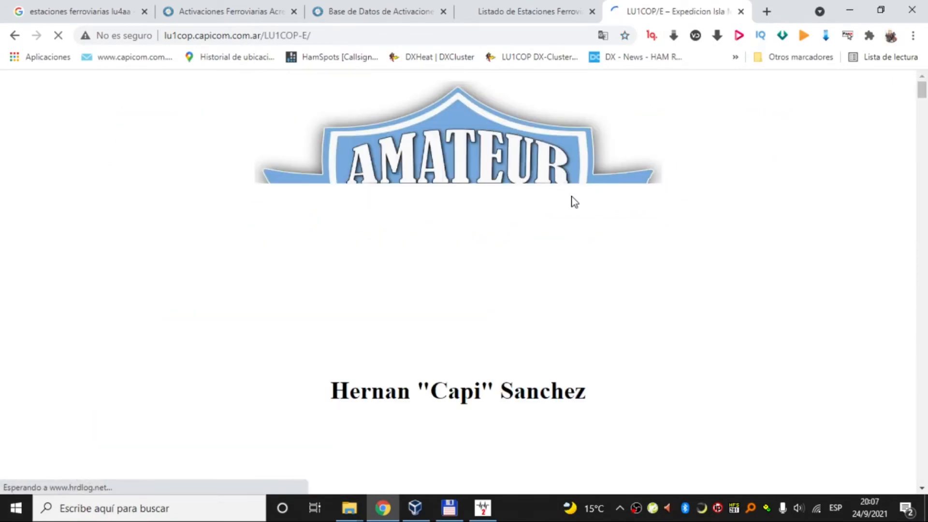
scroll(537, 229, down, 20)
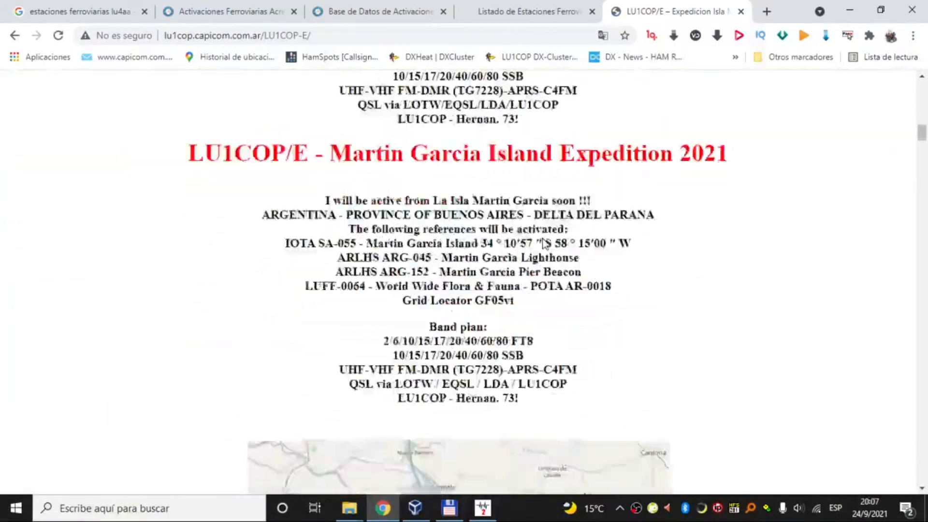
scroll(547, 244, up, 6)
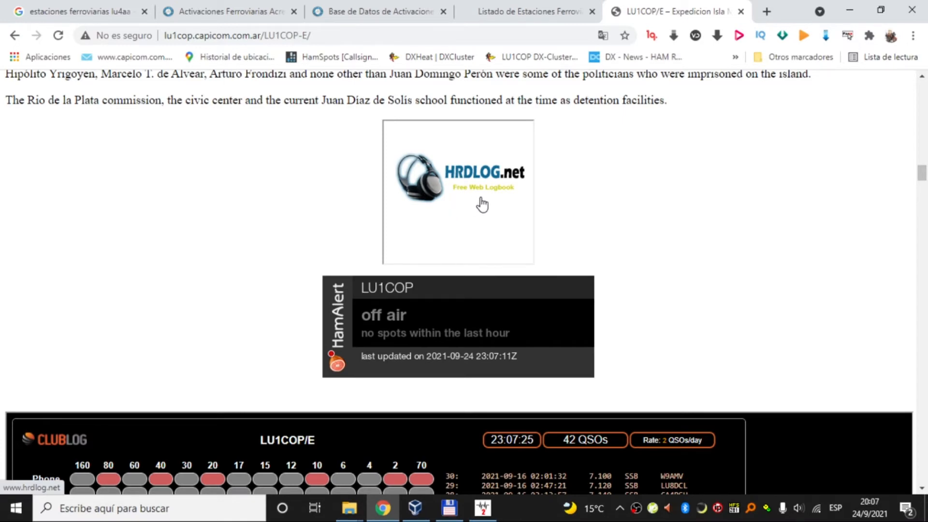
scroll(482, 205, down, 8)
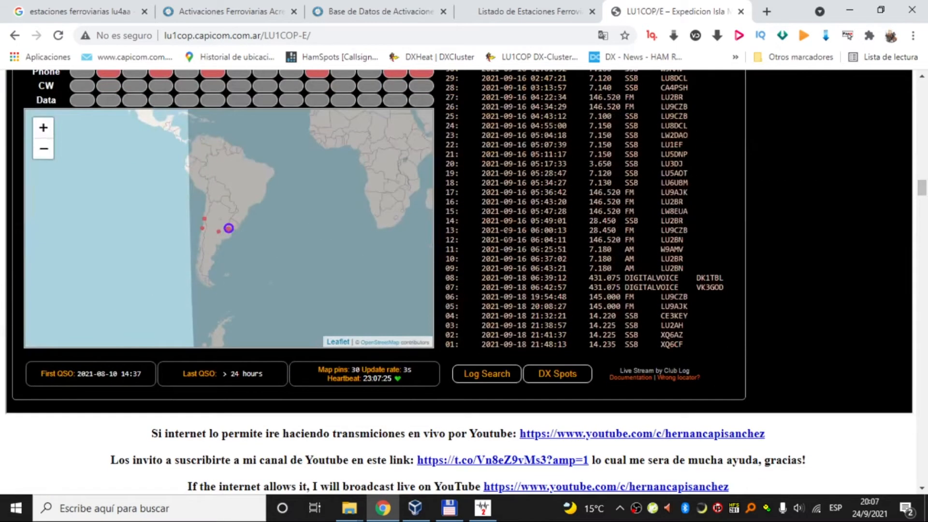
scroll(487, 242, up, 3)
scroll(459, 280, down, 3)
scroll(459, 281, up, 1)
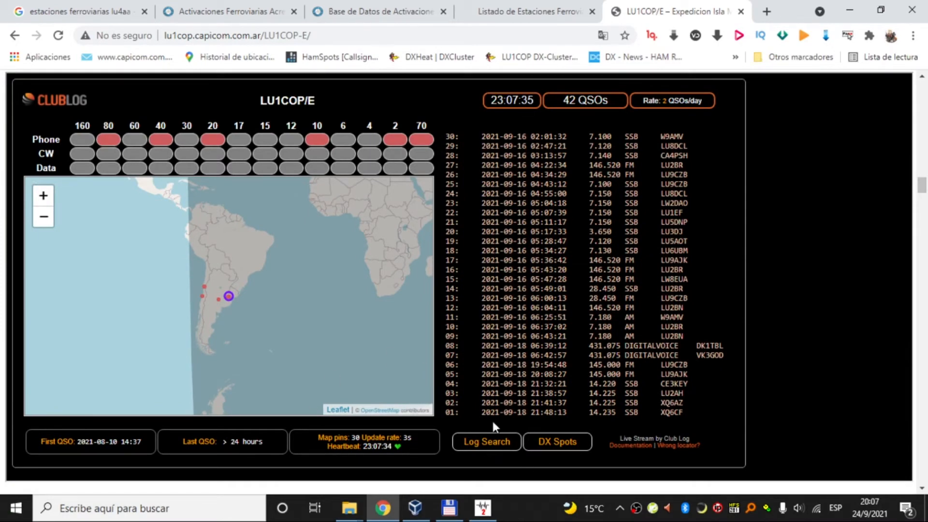
Switch back to Log4OM 2 and set the new contact's frequency to 146520 kHz.
click(483, 507)
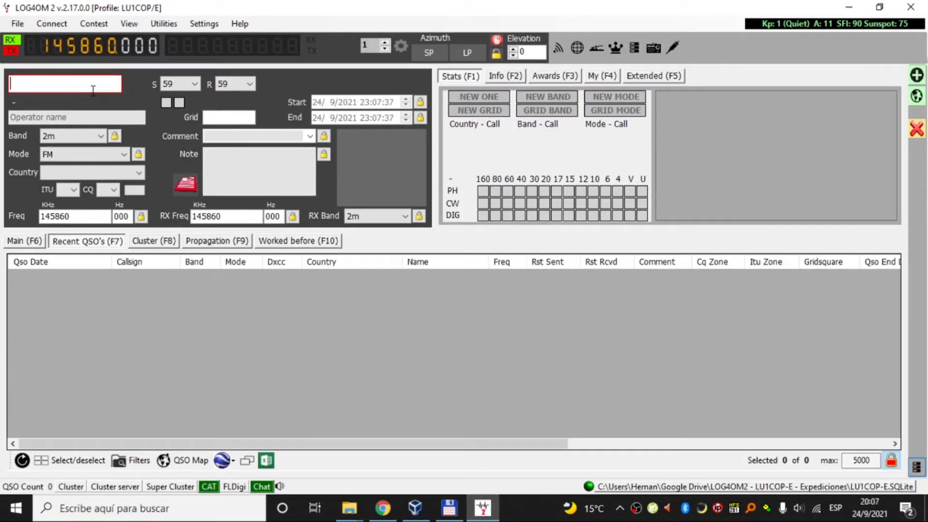
click(71, 171)
click(65, 88)
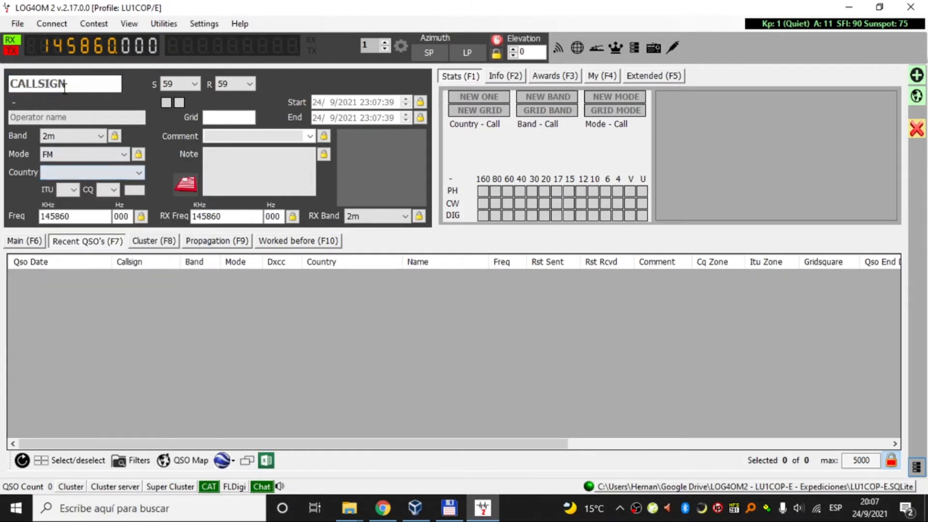
click(65, 87)
click(60, 213)
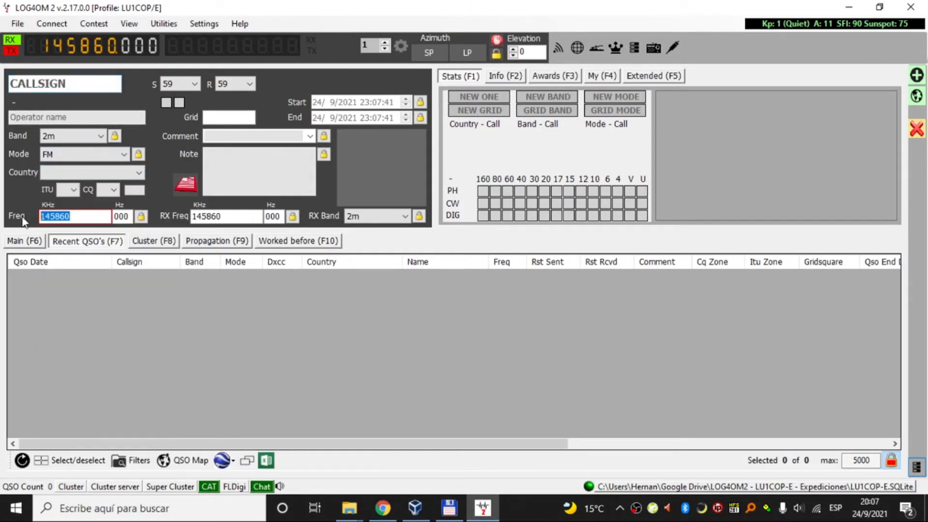
text(146520)
click(47, 89)
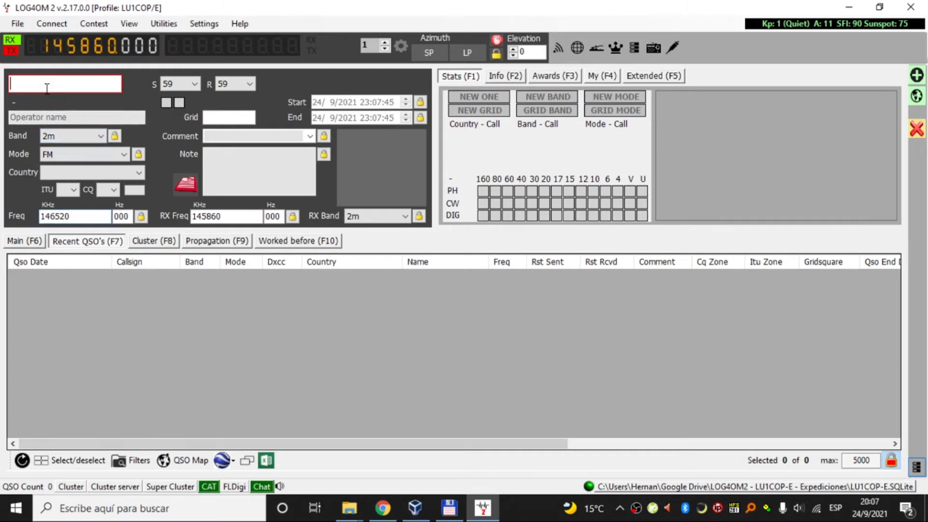
text(LU9)
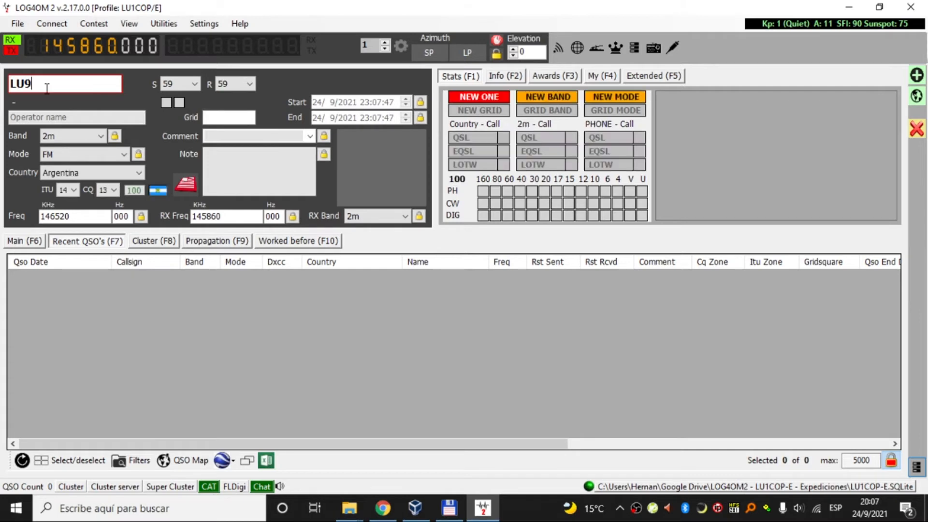
text(CZ)
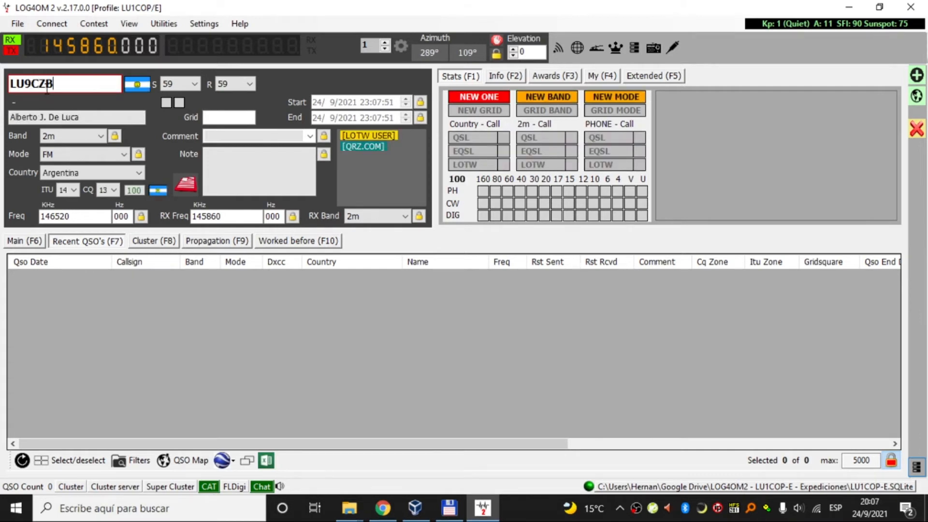
text(B)
key(Return)
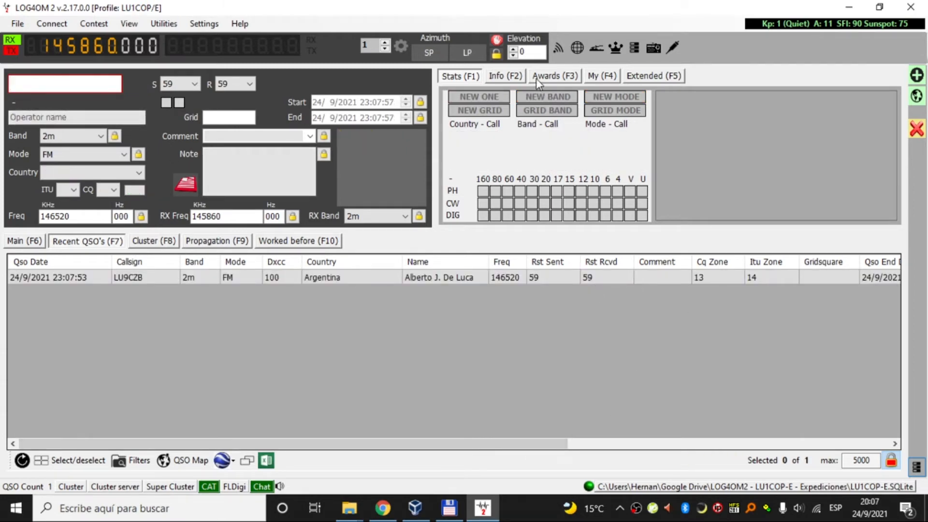
Check the columns of the recent QSOs table, open its layout configuration and hide Association1 and Association2.
drag(541, 447, 890, 442)
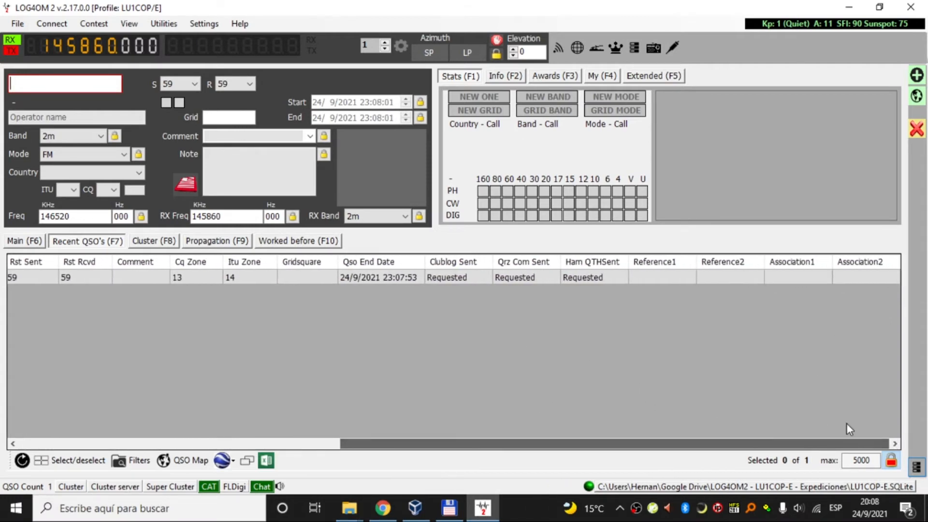
drag(472, 441, 66, 426)
right_click(80, 264)
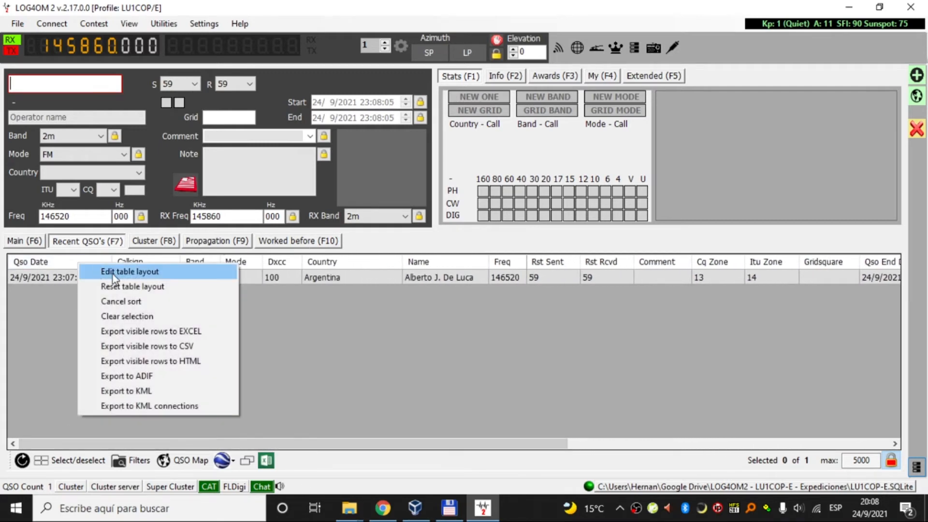
click(155, 272)
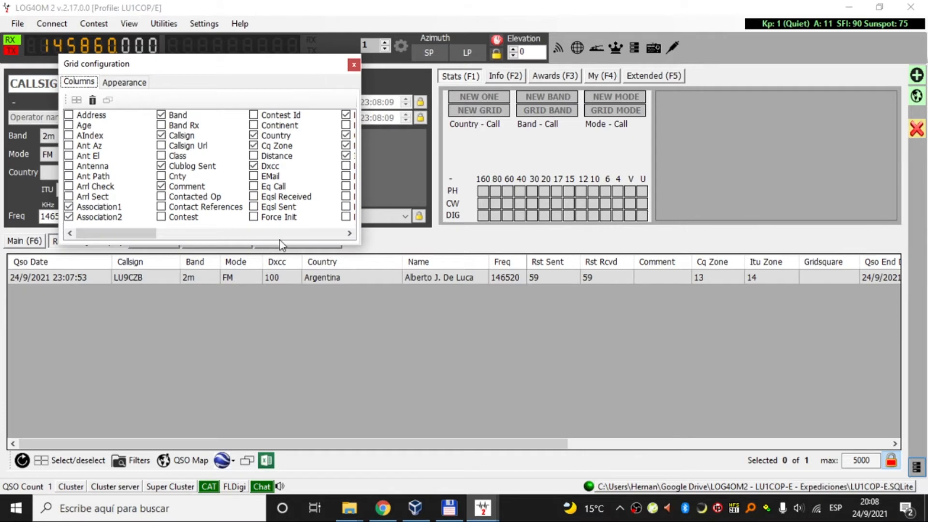
click(80, 206)
click(79, 217)
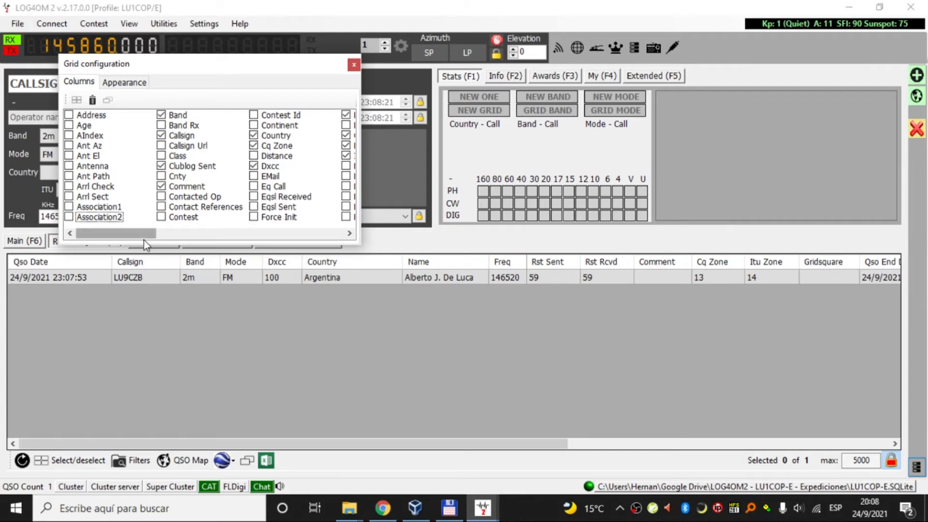
Hide the Ham QTHSent and Itu Zone columns and show My Grid Square.
drag(142, 233, 223, 235)
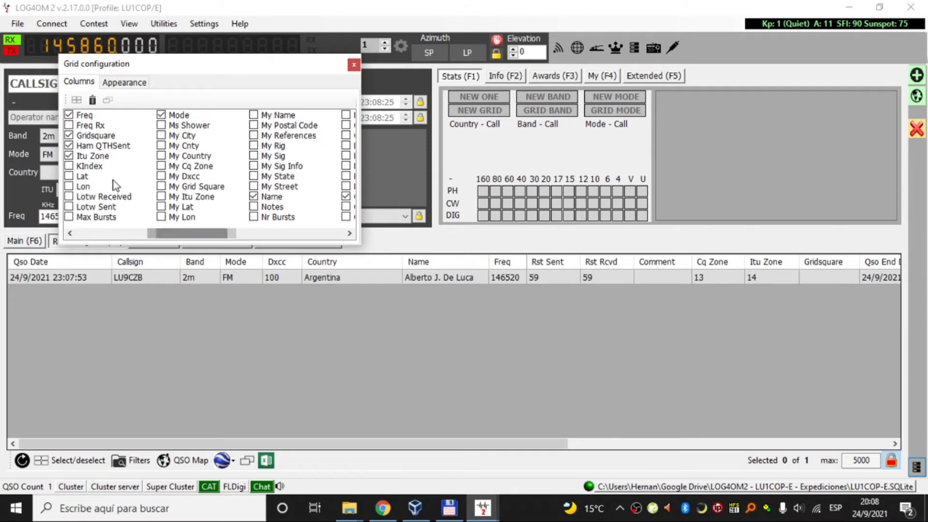
click(70, 146)
click(72, 156)
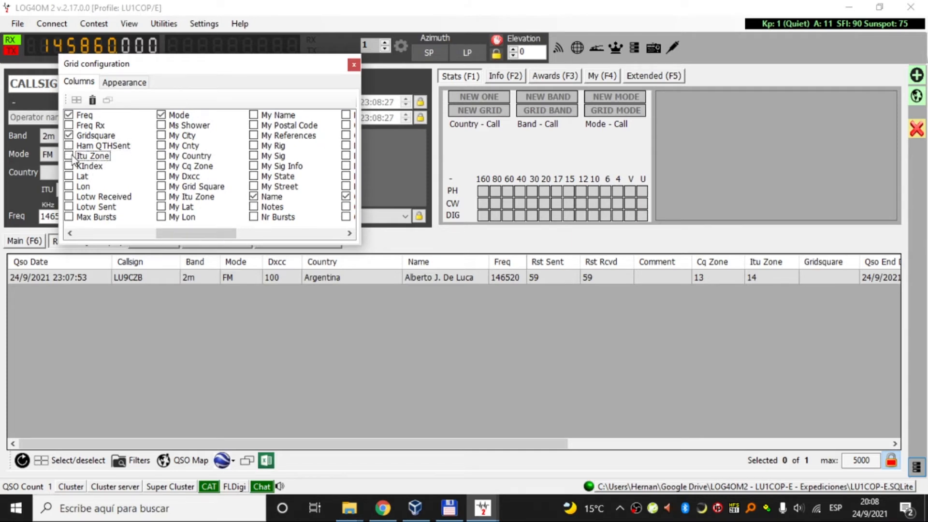
click(161, 186)
Hide the Reference1, Reference2 and Qrz Com Sent columns in the grid configuration.
drag(193, 234, 219, 236)
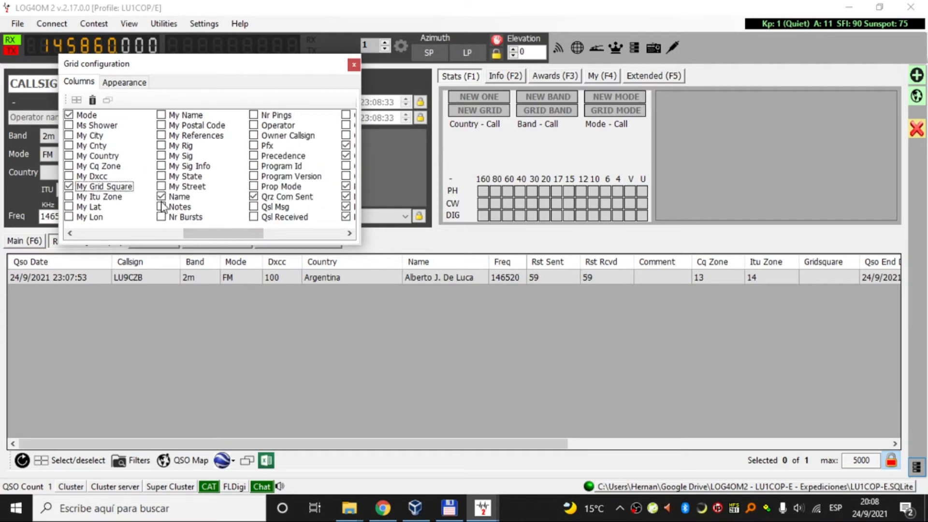
drag(228, 236, 254, 199)
click(253, 187)
click(254, 197)
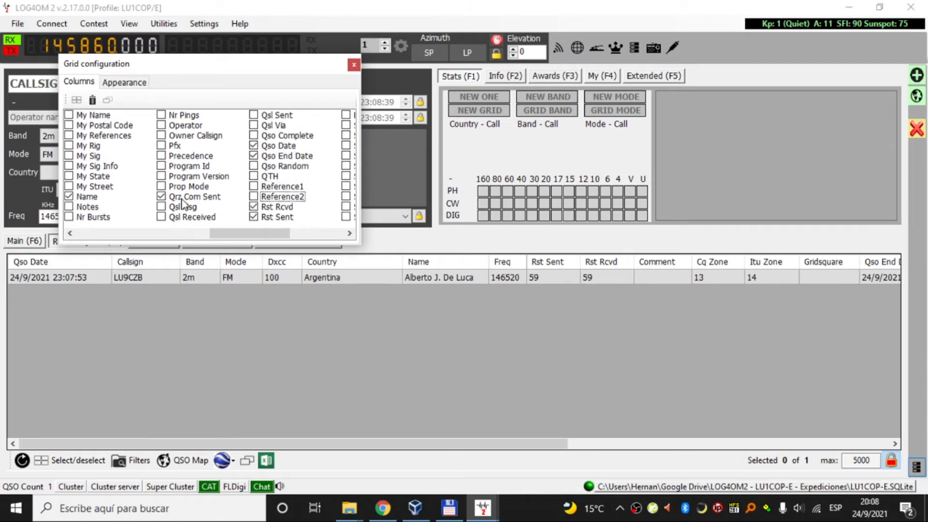
click(161, 196)
Show the My Sig and My Sig Info columns and close the grid configuration.
drag(236, 235, 297, 235)
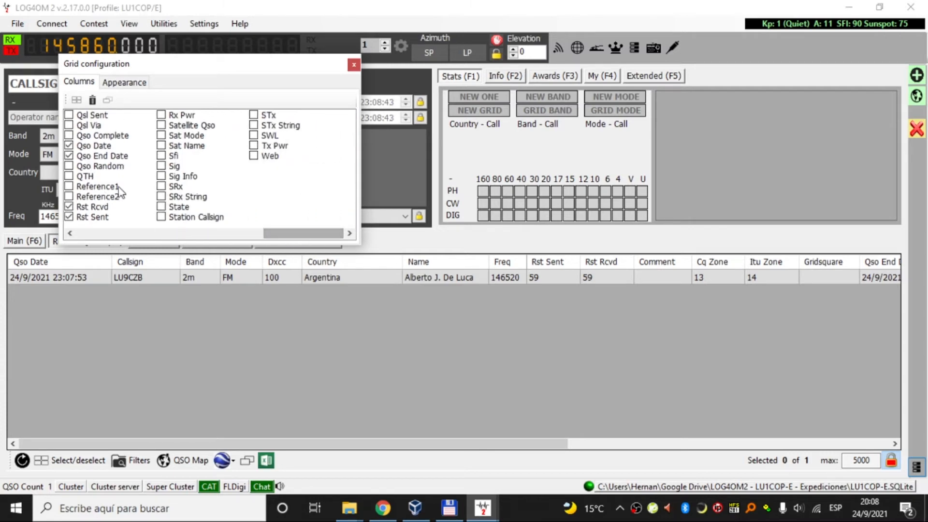
drag(283, 236, 235, 236)
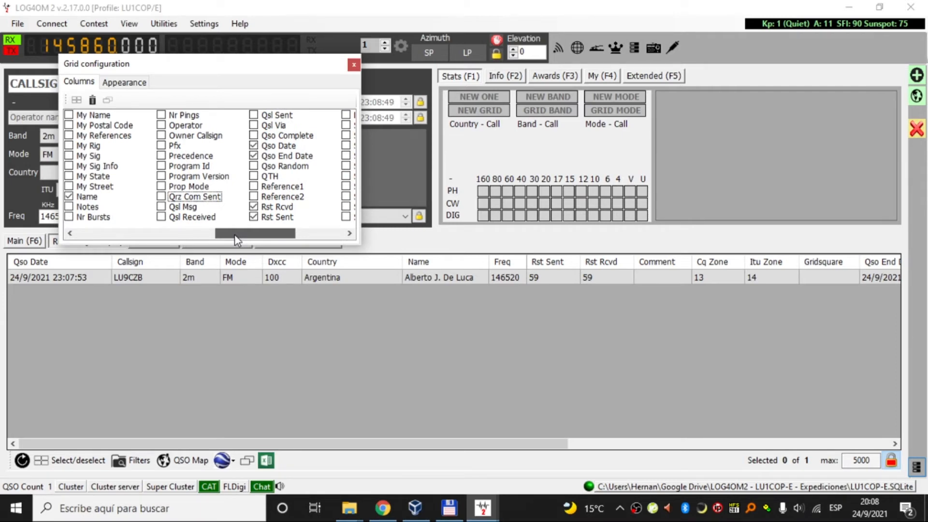
click(69, 155)
click(70, 166)
drag(258, 233, 218, 240)
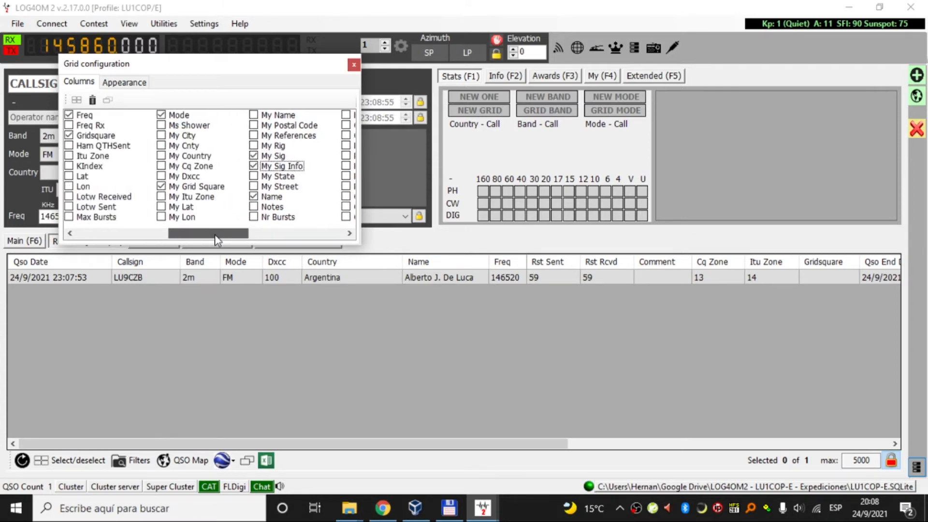
drag(215, 240, 88, 237)
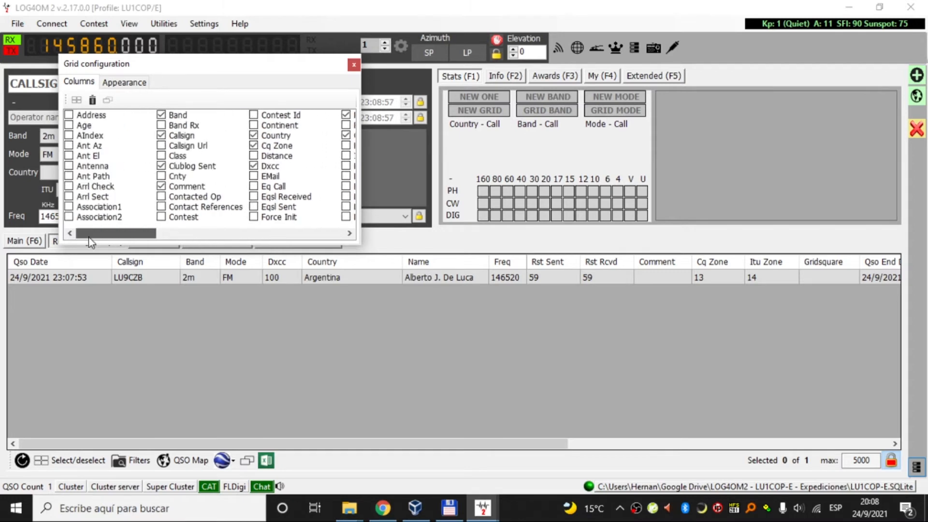
click(353, 65)
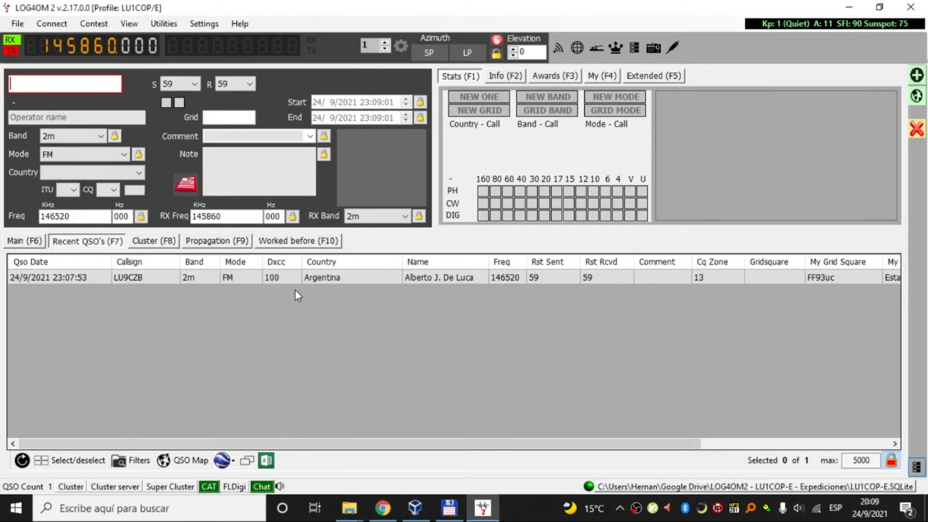
Narrow the My Grid Square column in the recent QSOs table and return to the callsign field.
drag(521, 444, 714, 447)
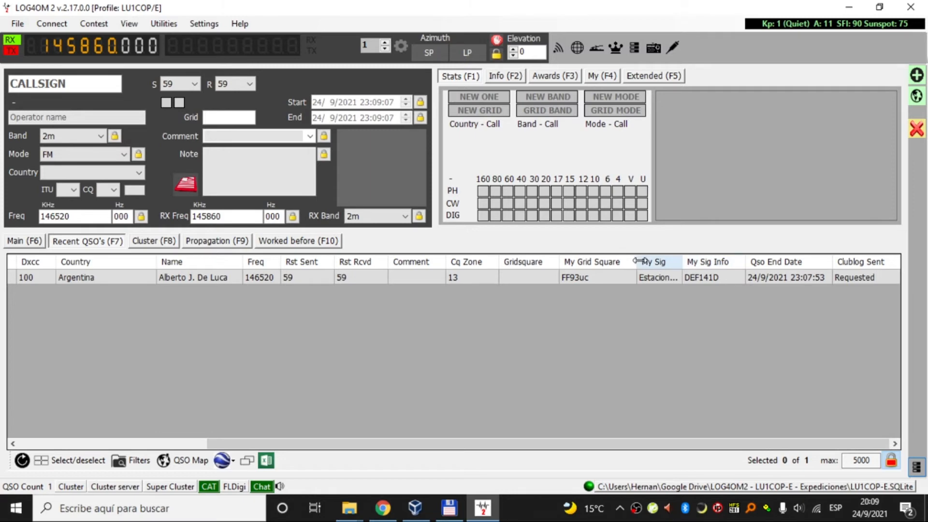
drag(631, 263, 623, 263)
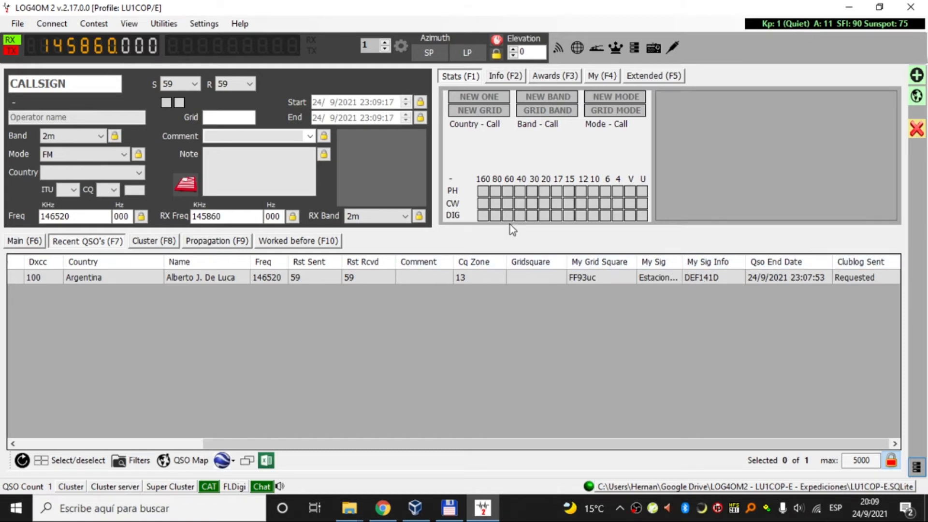
click(100, 86)
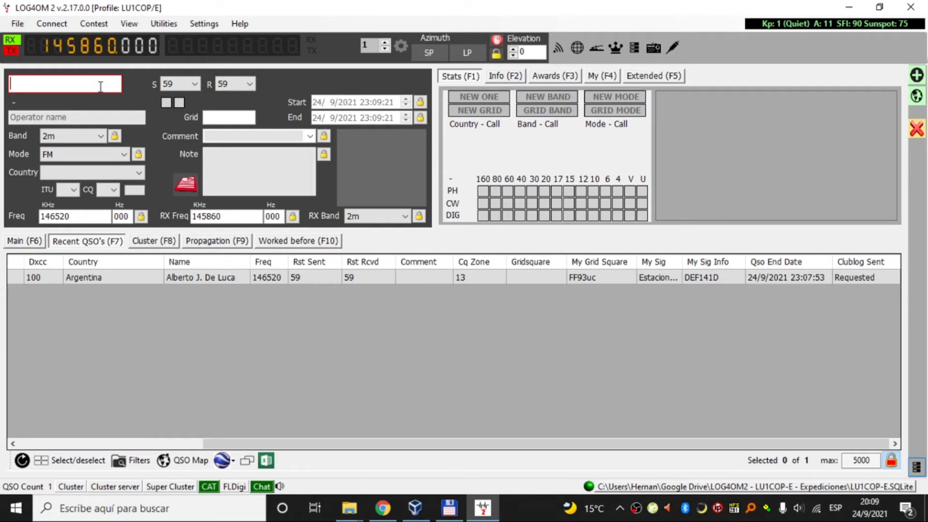
Open the station information in the program configuration and change My Sig to Estacion Hinojo.
click(211, 27)
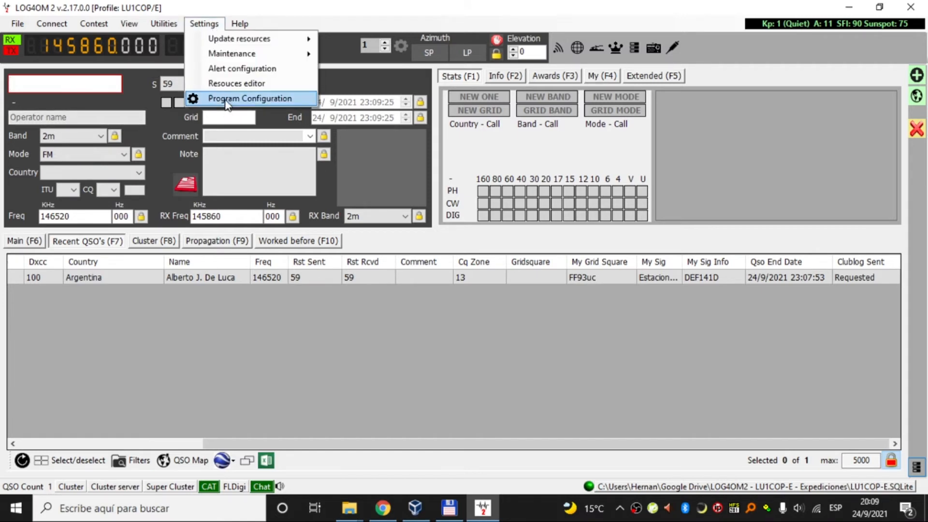
click(192, 98)
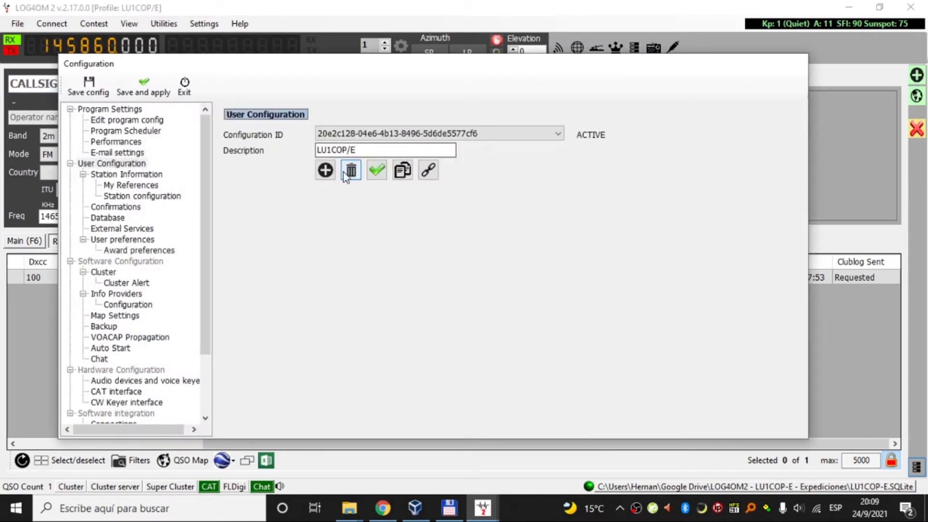
scroll(145, 340, down, 2)
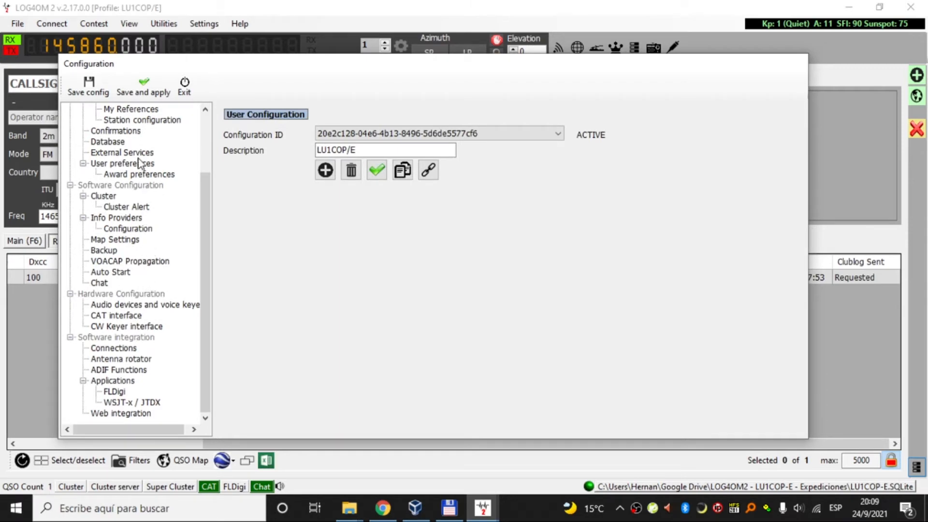
scroll(140, 163, up, 2)
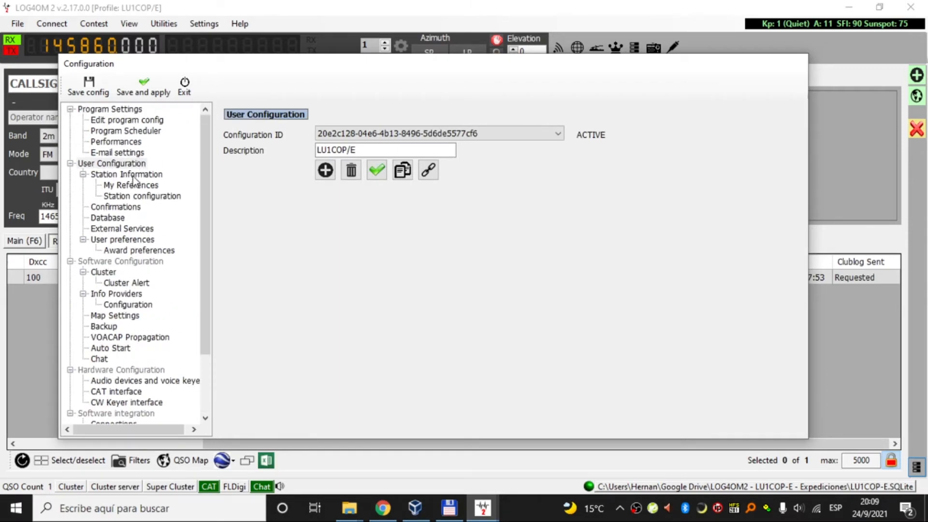
click(133, 177)
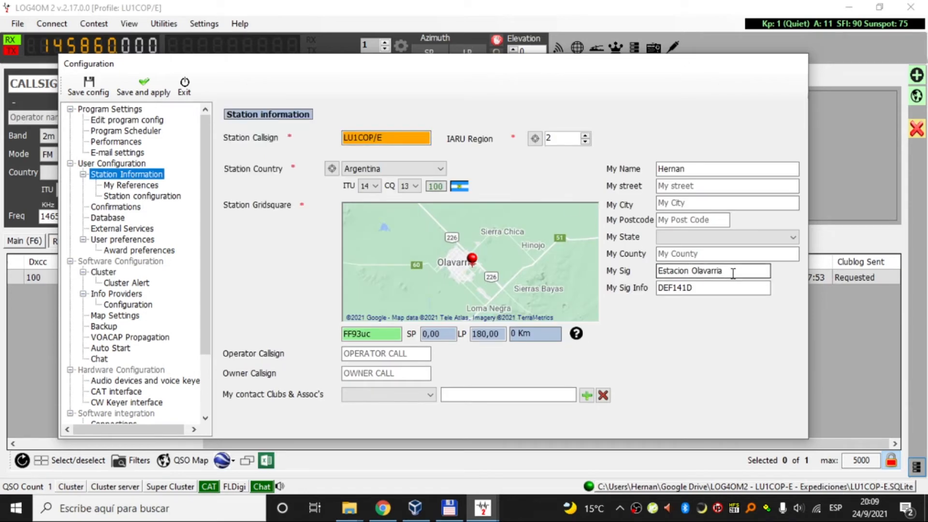
drag(733, 273, 694, 275)
text(Hinojo)
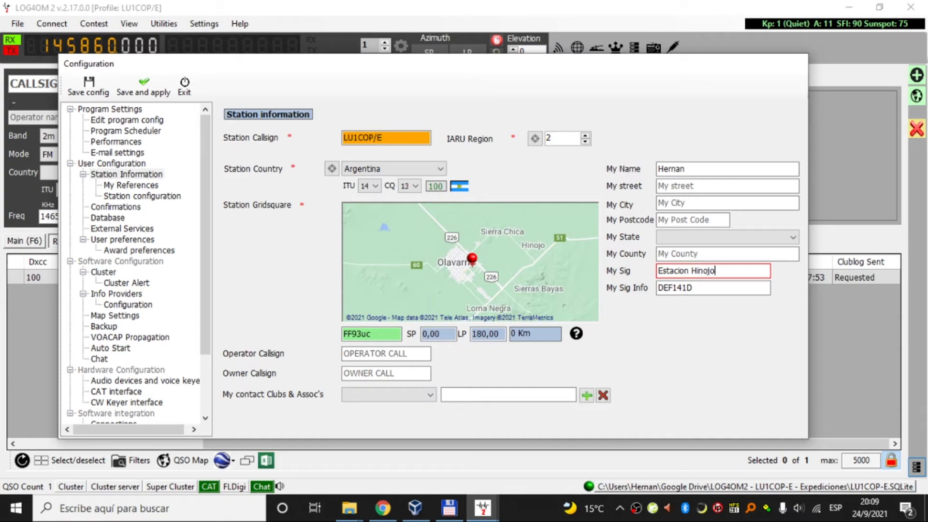
Switch to Chrome, look for Hinojo in the railway station listing and copy its reference DEF142D.
click(383, 507)
click(522, 13)
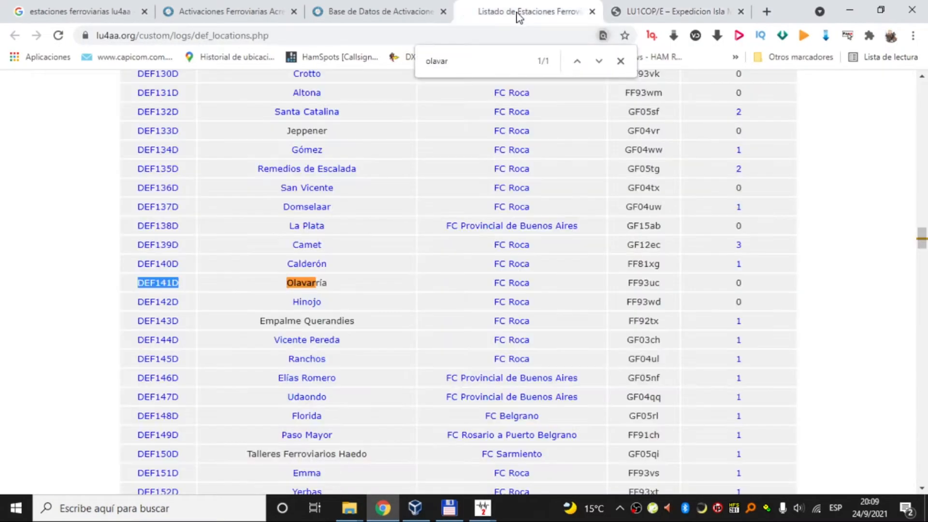
click(384, 13)
click(494, 17)
key(ctrl+f)
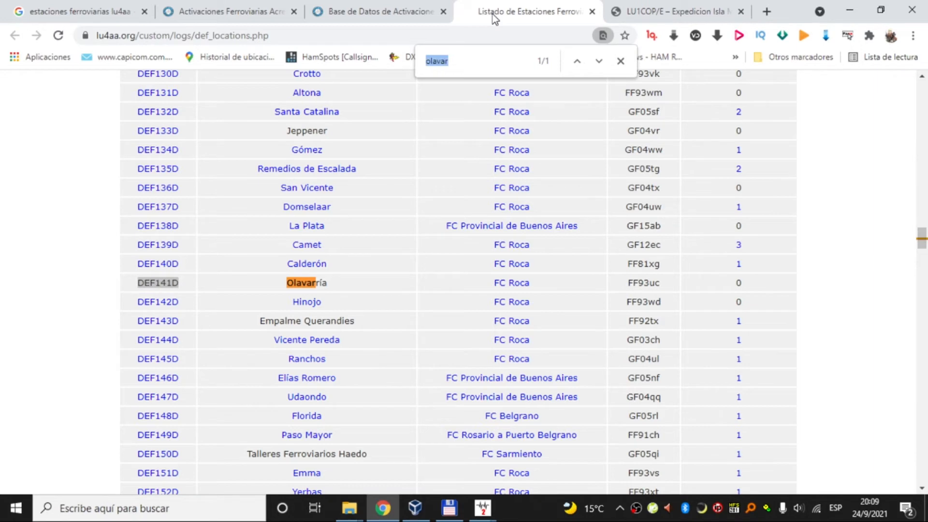
text(hio)
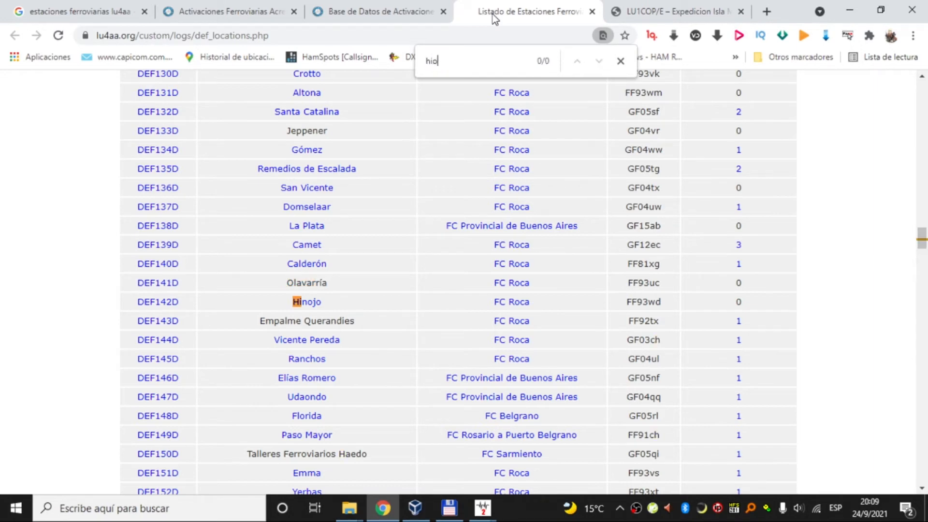
drag(182, 306, 118, 312)
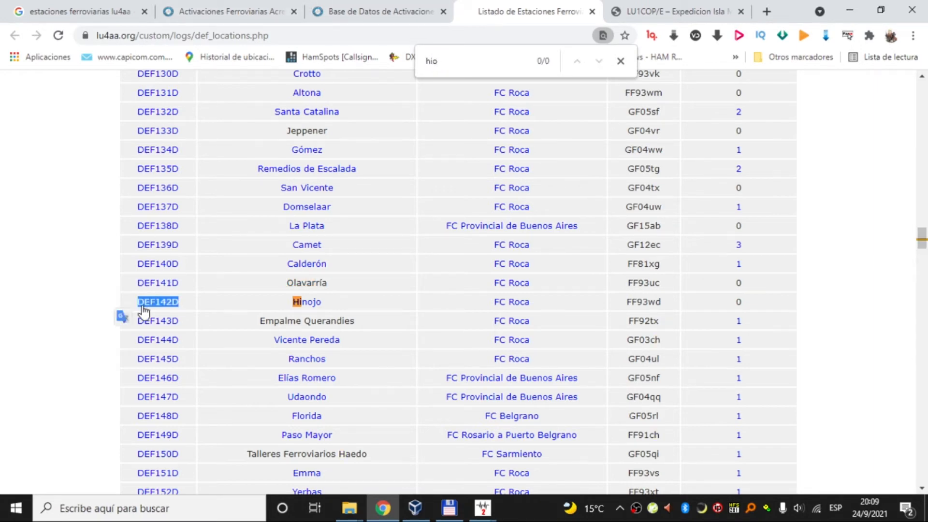
right_click(145, 304)
click(198, 314)
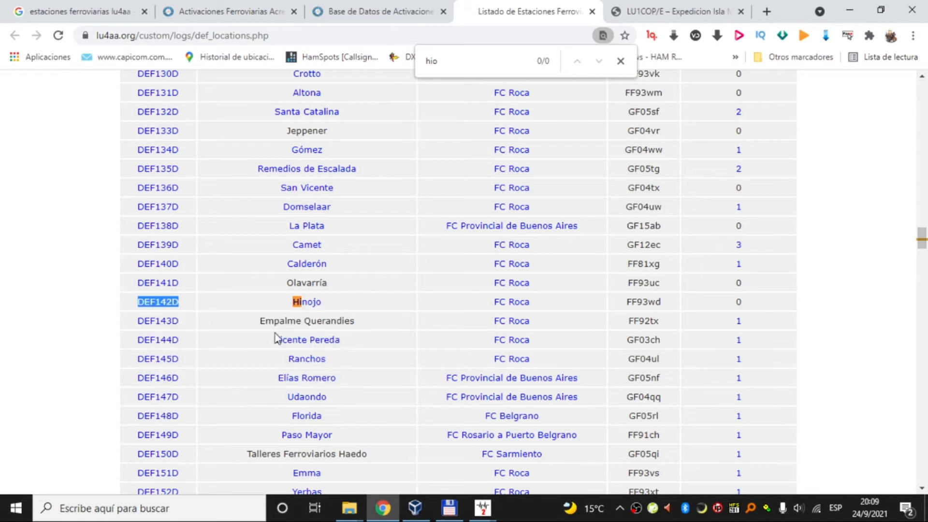
Return to the Log4OM configuration, replace My Sig Info with DEF142D, and save and apply the settings.
click(461, 498)
mouse_move(483, 505)
click(531, 456)
drag(713, 290, 595, 303)
key(ctrl+v)
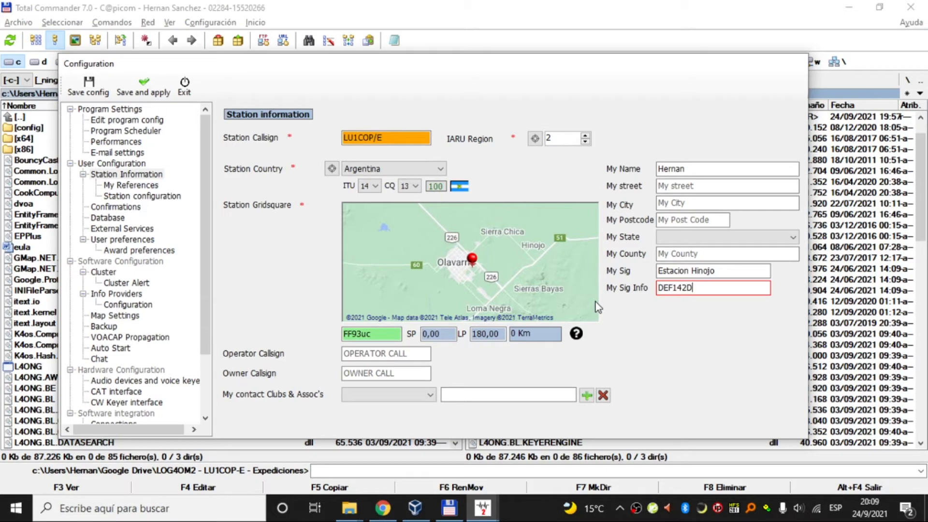
click(144, 85)
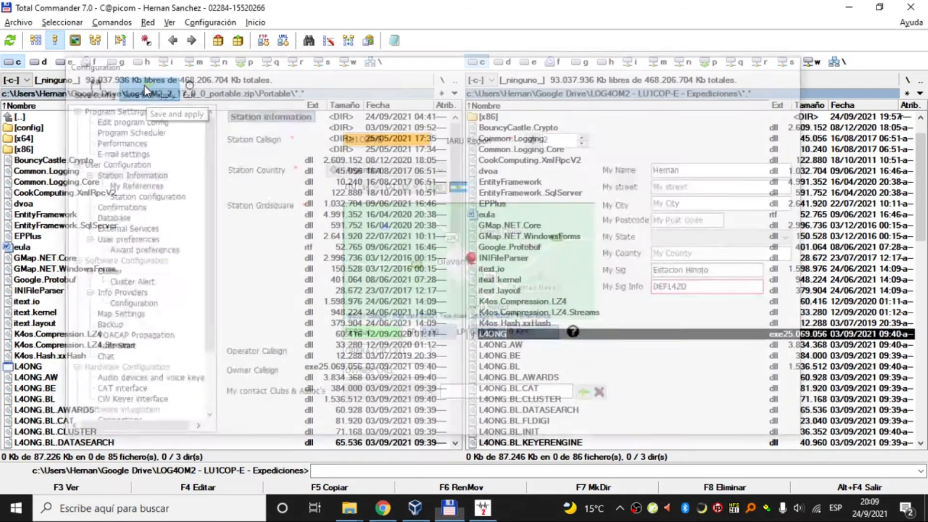
click(483, 508)
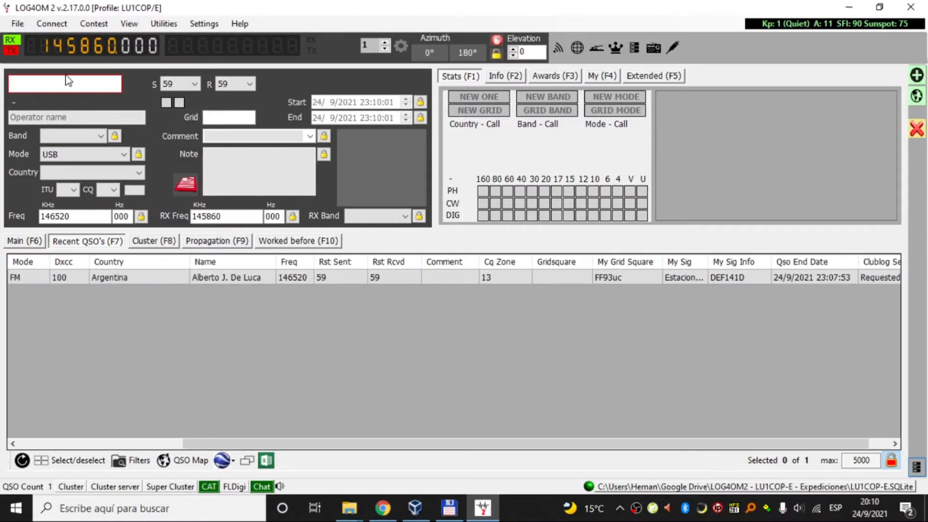
text(LU3DJ)
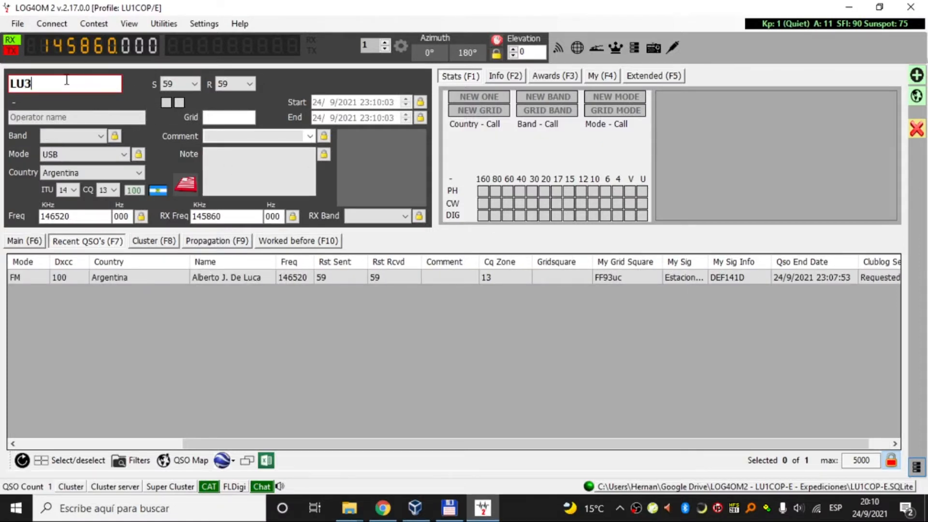
key(BackSpace)
key(BackSpace)
key(BackSpace)
key(BackSpace)
text(U)
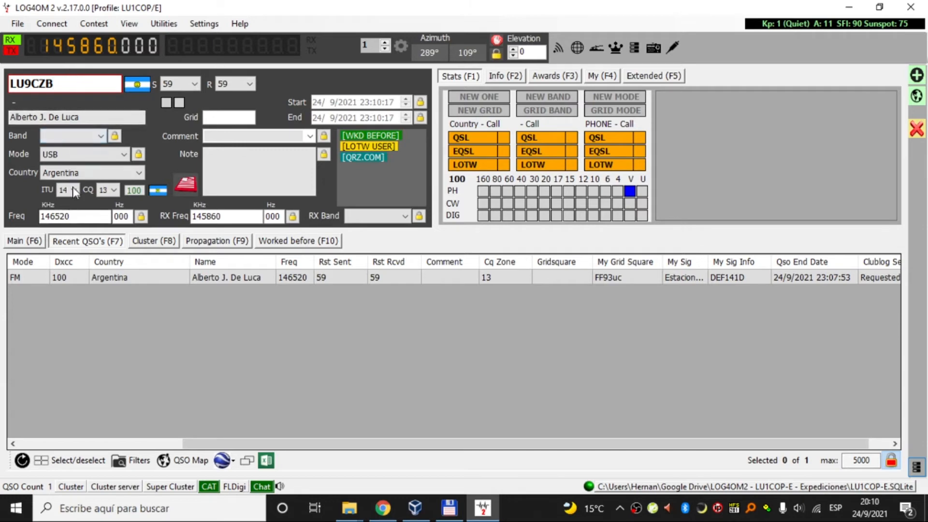
Try to refresh the radio link by stopping and starting CAT.
click(52, 23)
mouse_move(73, 72)
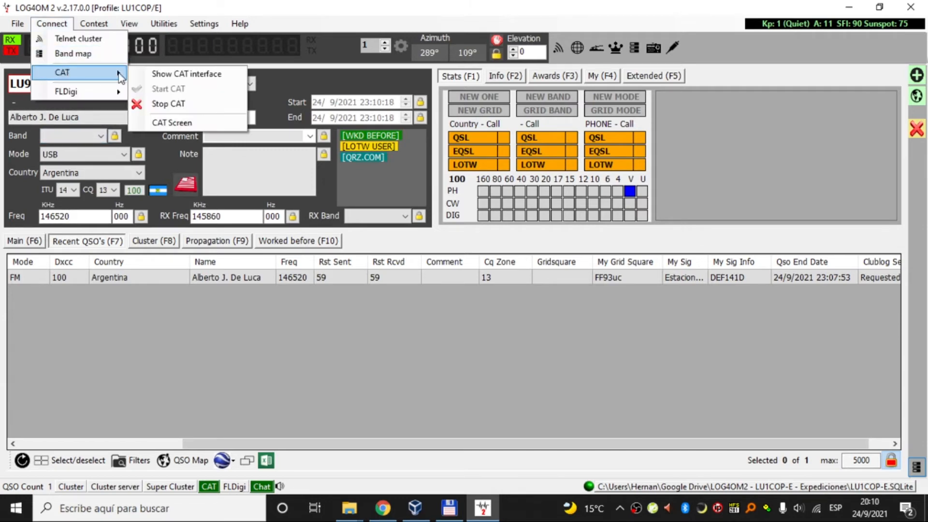
click(172, 108)
click(51, 23)
click(172, 89)
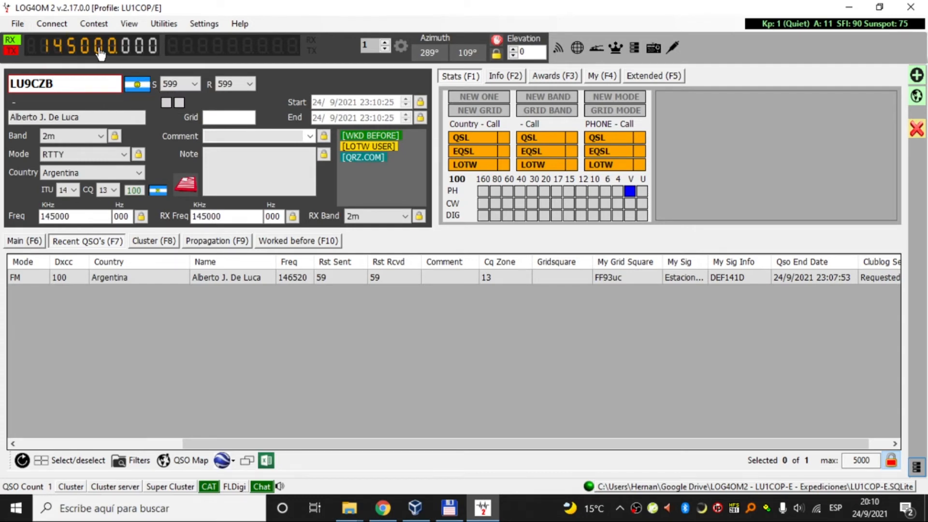
Open the CAT interface settings and choose Yaesu FT-991 as the rig model.
click(62, 23)
mouse_move(89, 72)
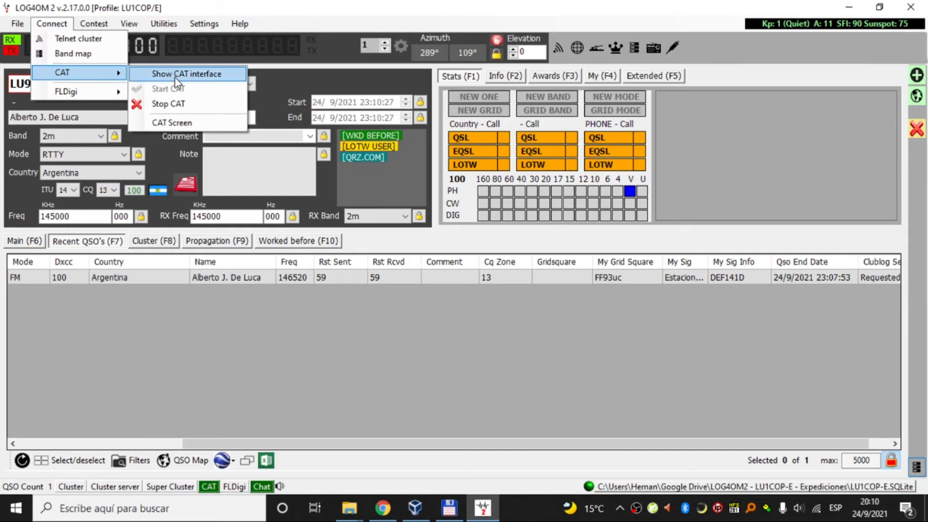
click(176, 77)
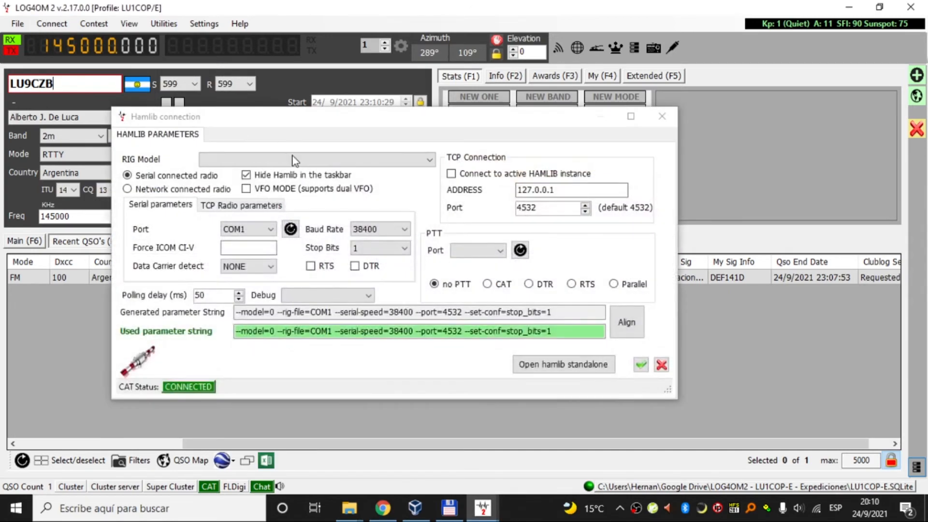
click(298, 151)
scroll(372, 270, down, 10)
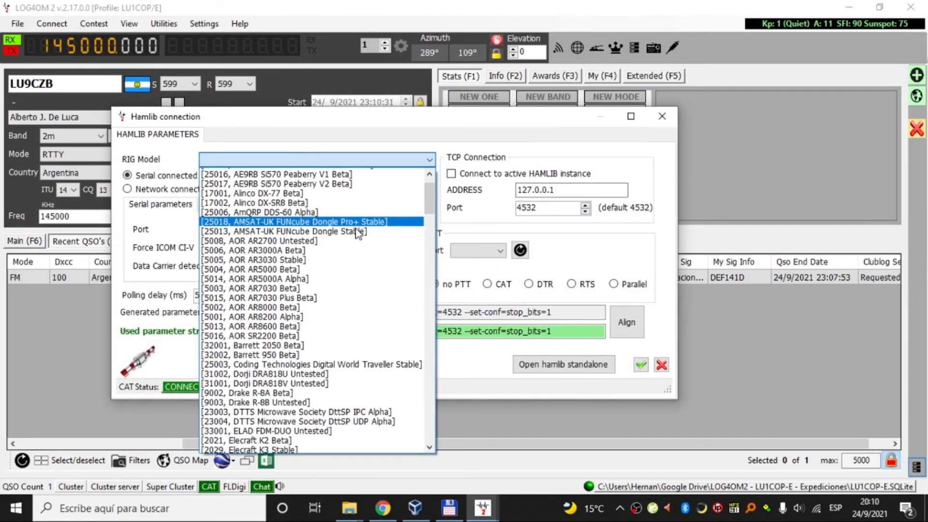
scroll(371, 280, down, 20)
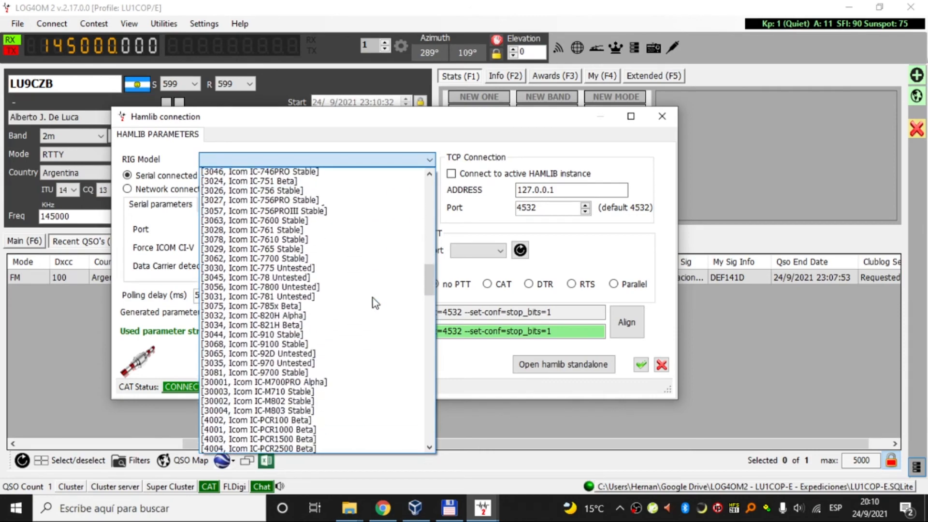
scroll(373, 321, down, 20)
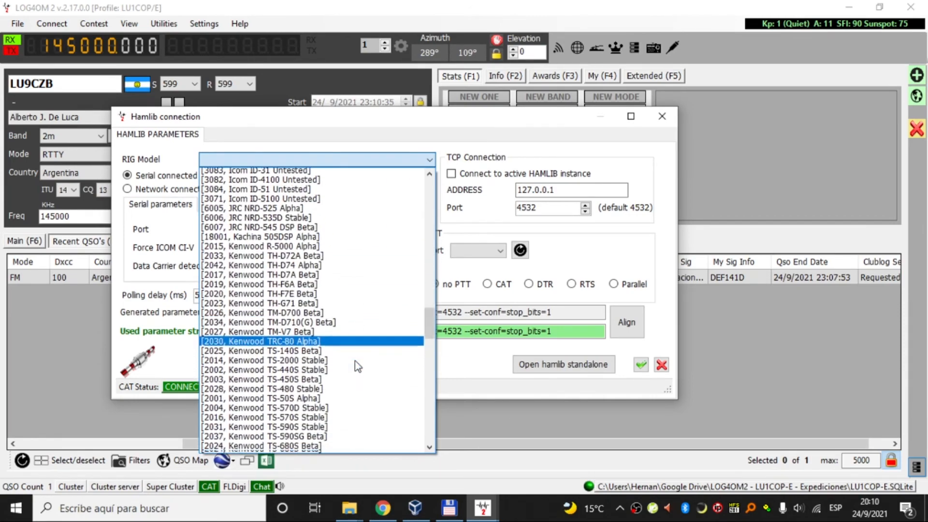
scroll(356, 371, down, 20)
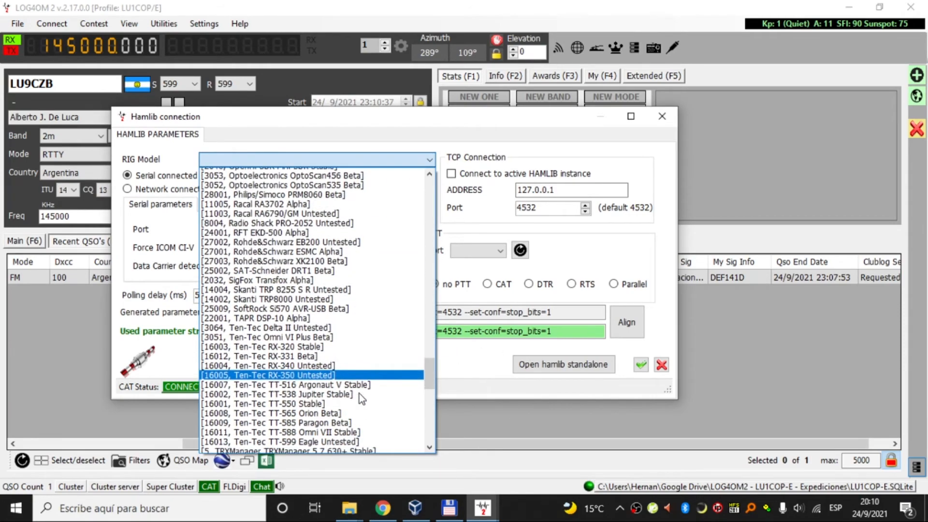
scroll(357, 392, down, 15)
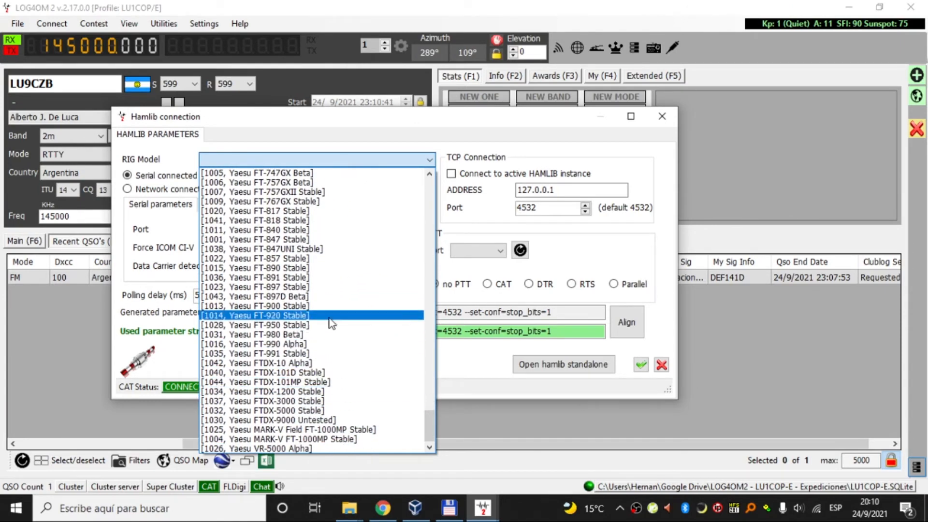
click(306, 353)
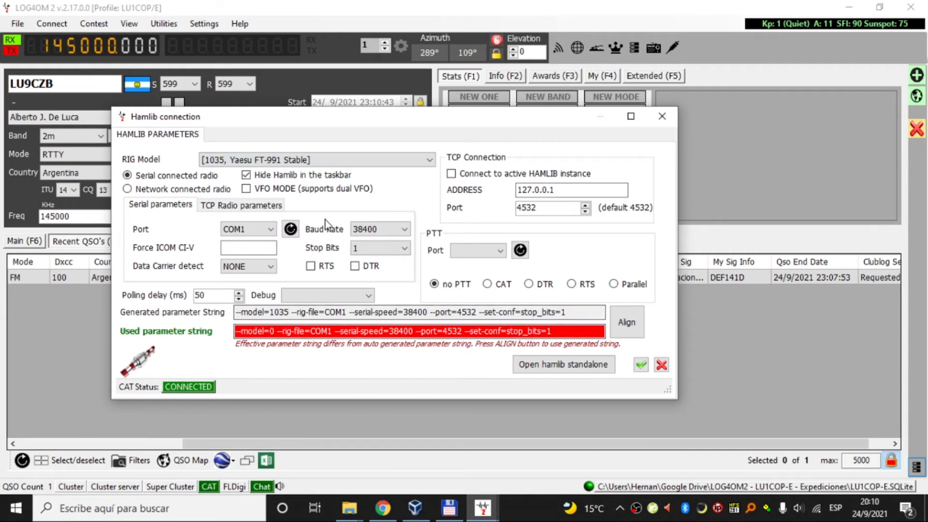
Set the serial port to COM3, align the used parameter string, then save and close the Hamlib connection settings.
click(271, 229)
click(237, 251)
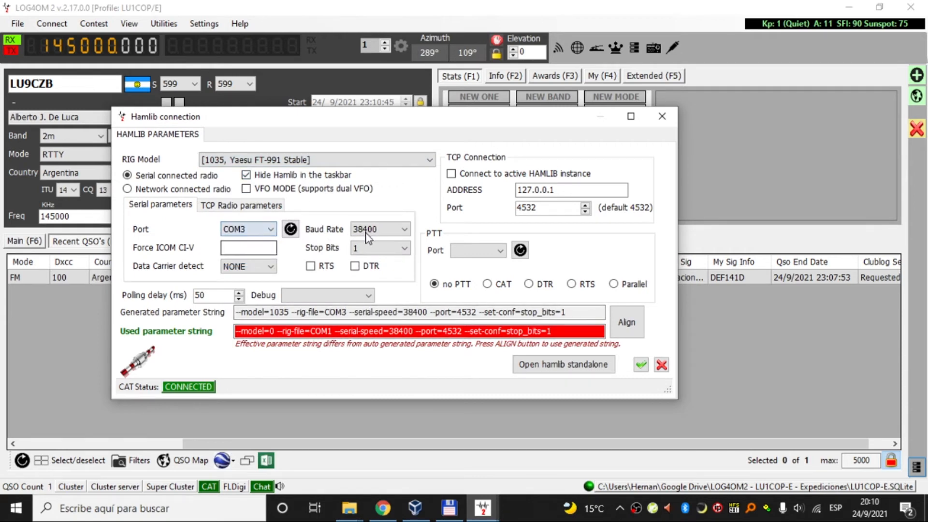
click(624, 322)
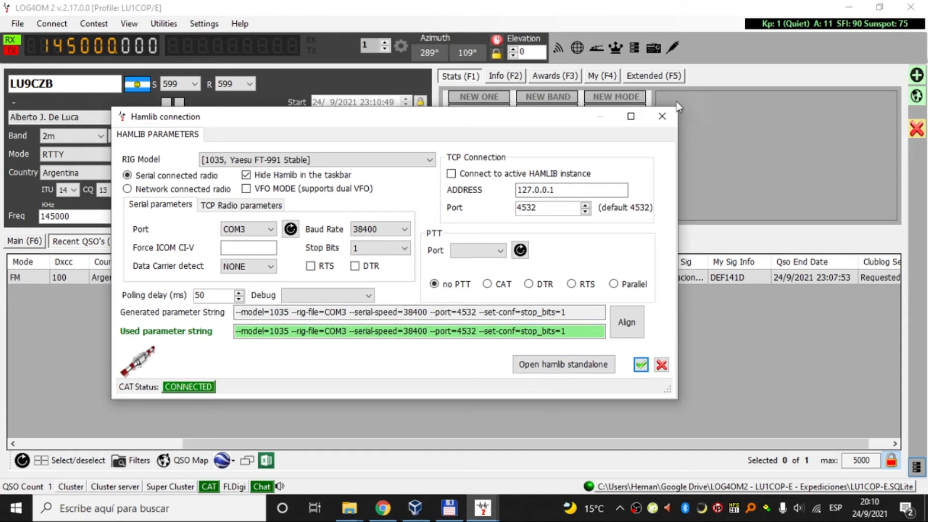
click(662, 116)
Restart the CAT connection with the new rig settings and set the contact's frequency to 146520 kHz.
click(61, 25)
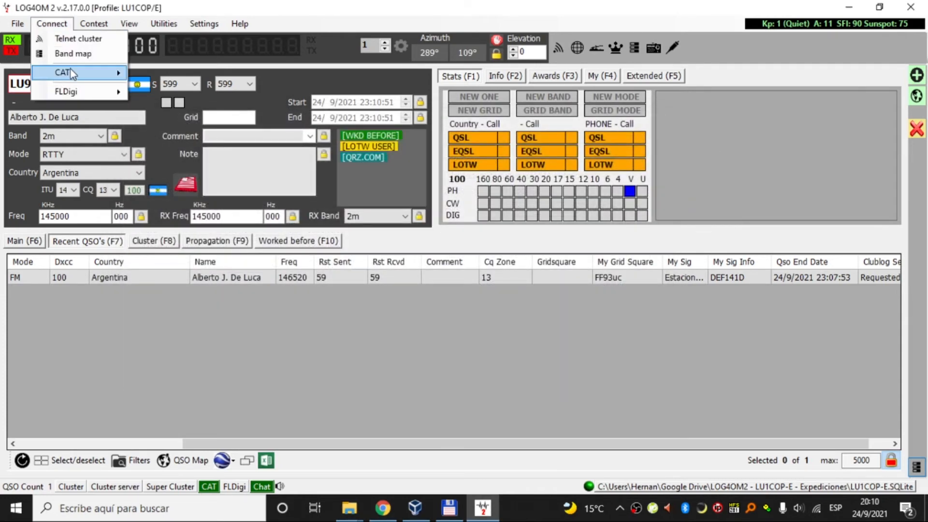
mouse_move(71, 70)
click(154, 101)
click(61, 25)
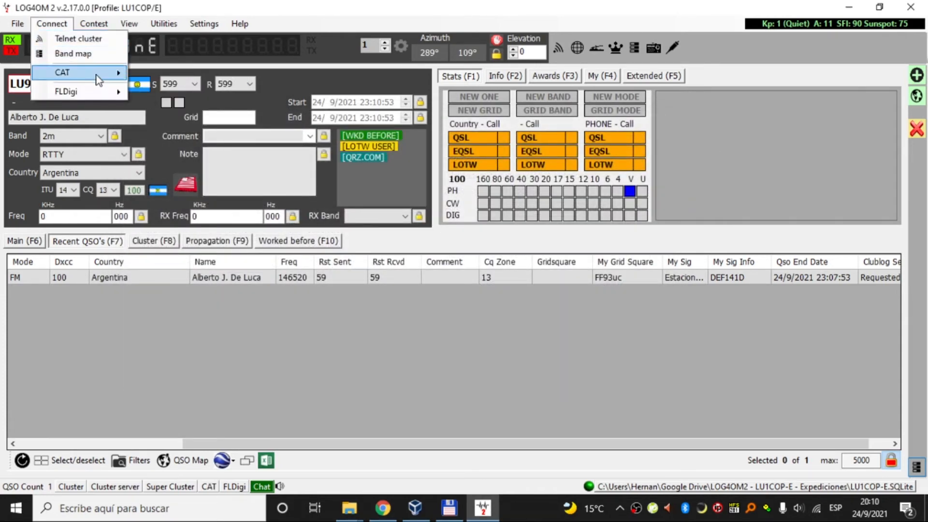
click(163, 91)
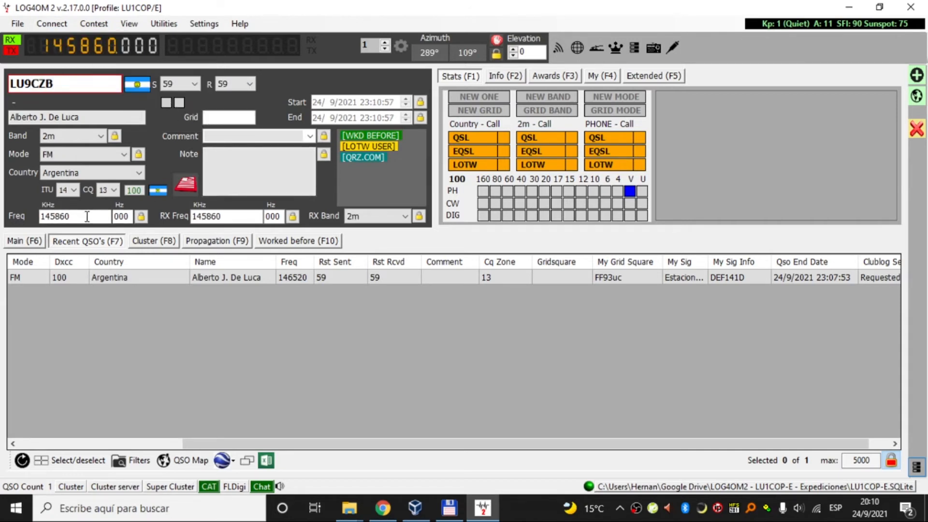
drag(49, 216, 74, 216)
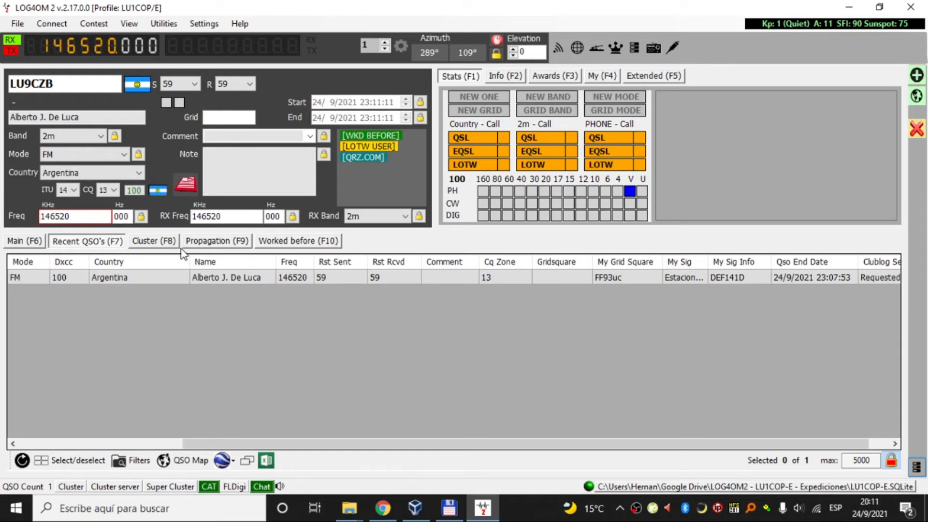
key(Return)
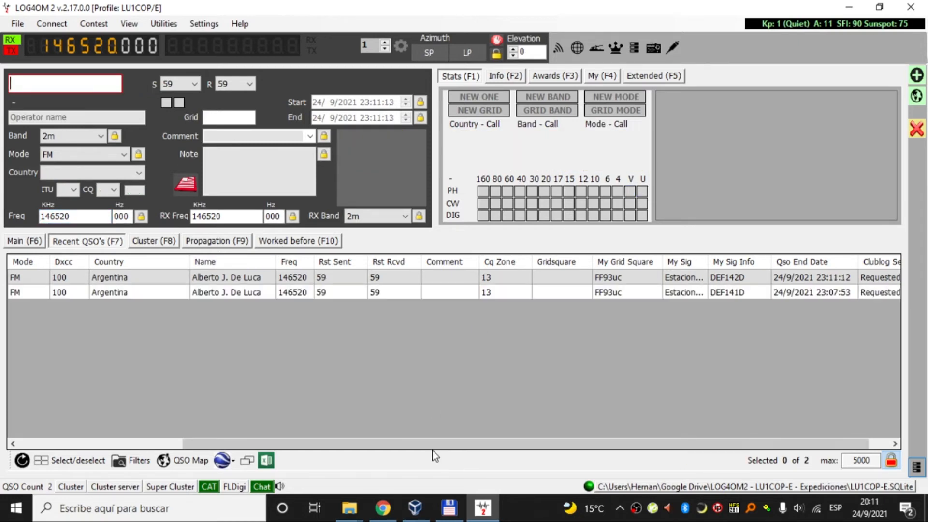
drag(572, 445, 696, 443)
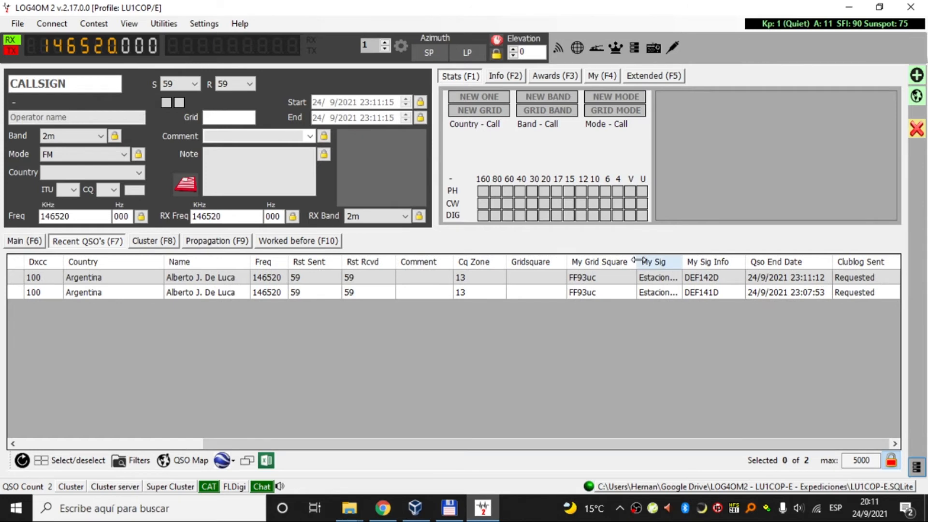
drag(610, 259, 609, 260)
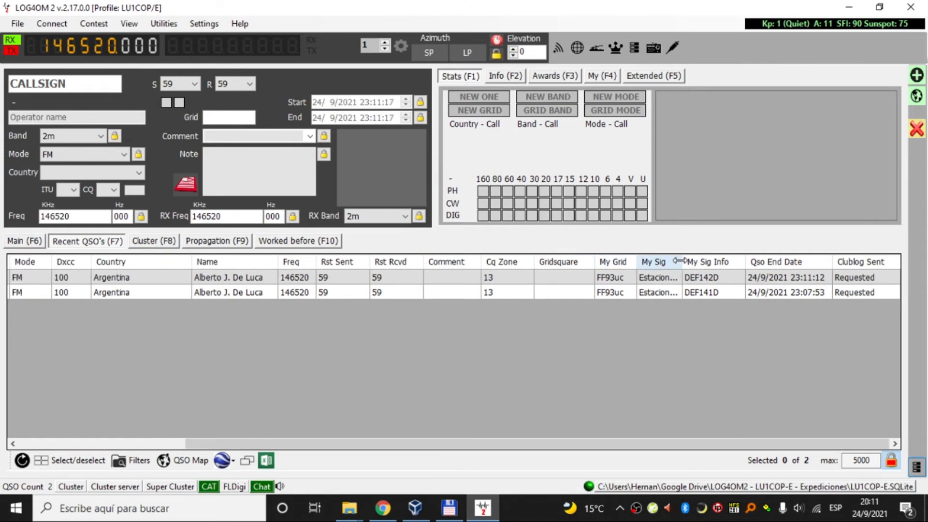
drag(682, 260, 734, 256)
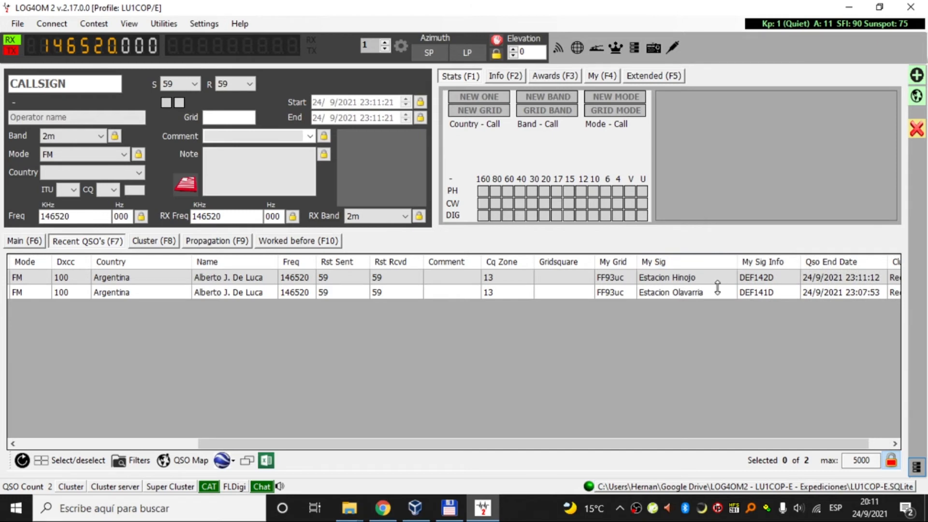
drag(700, 443, 782, 433)
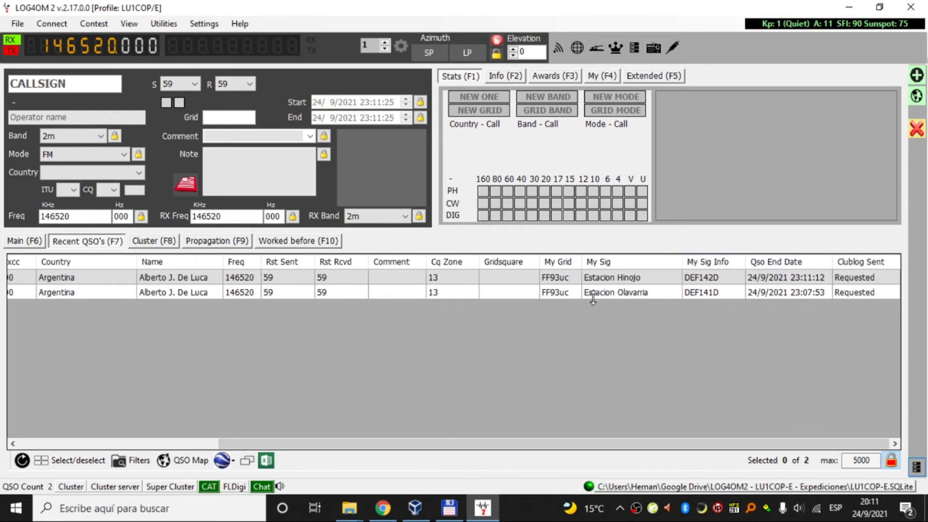
click(572, 283)
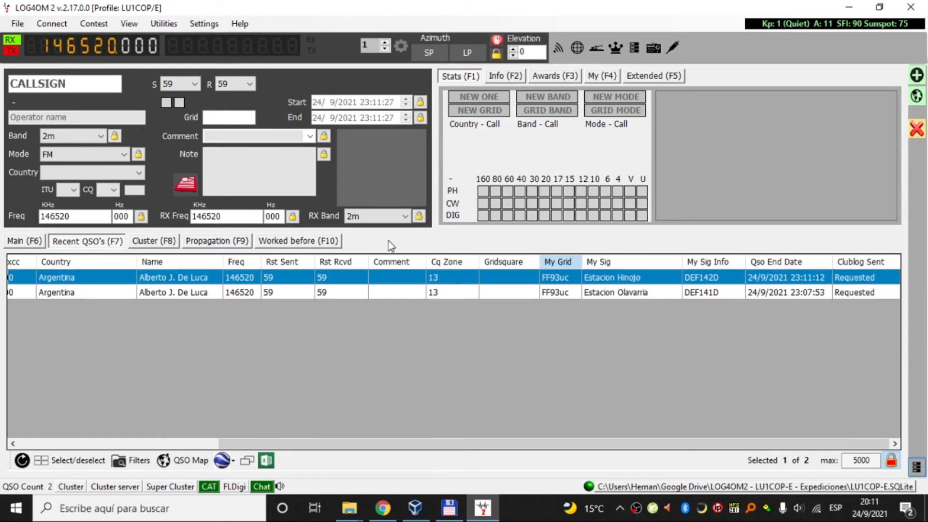
click(90, 87)
text(LU3DJ)
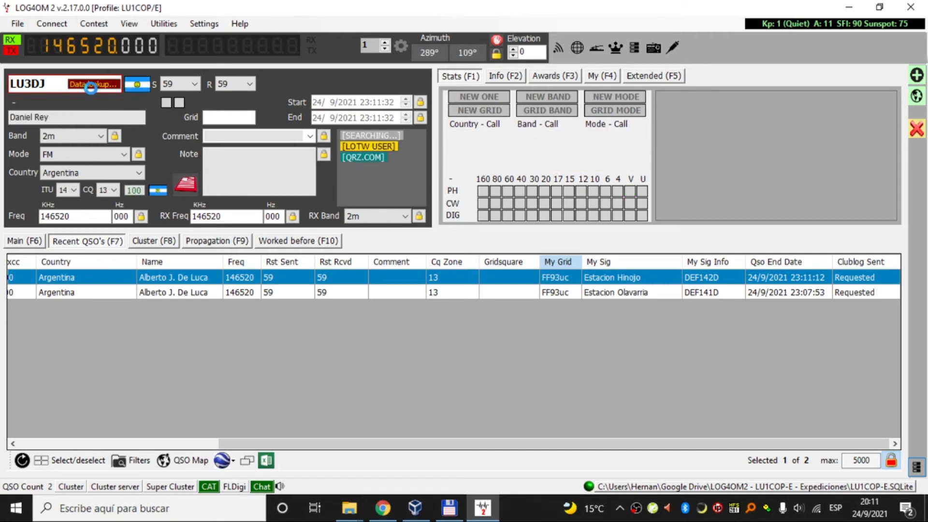
key(Return)
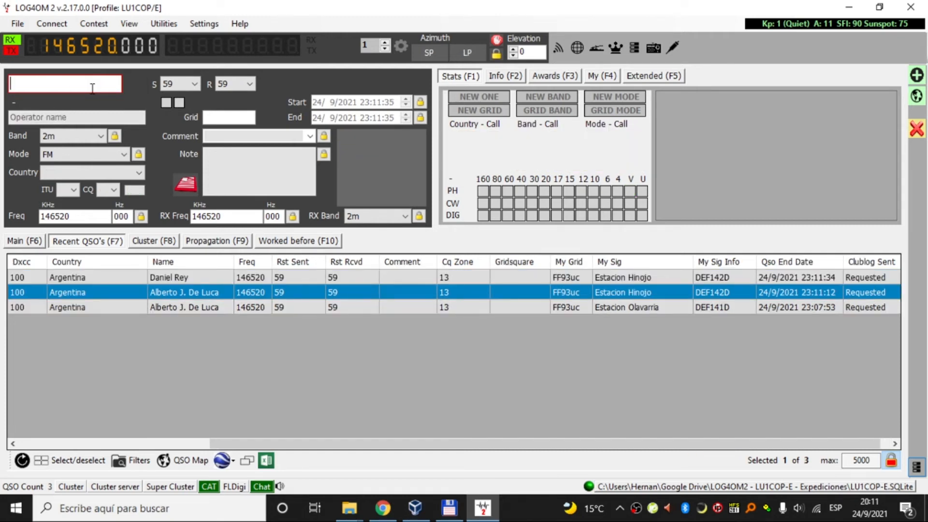
text(LU5)
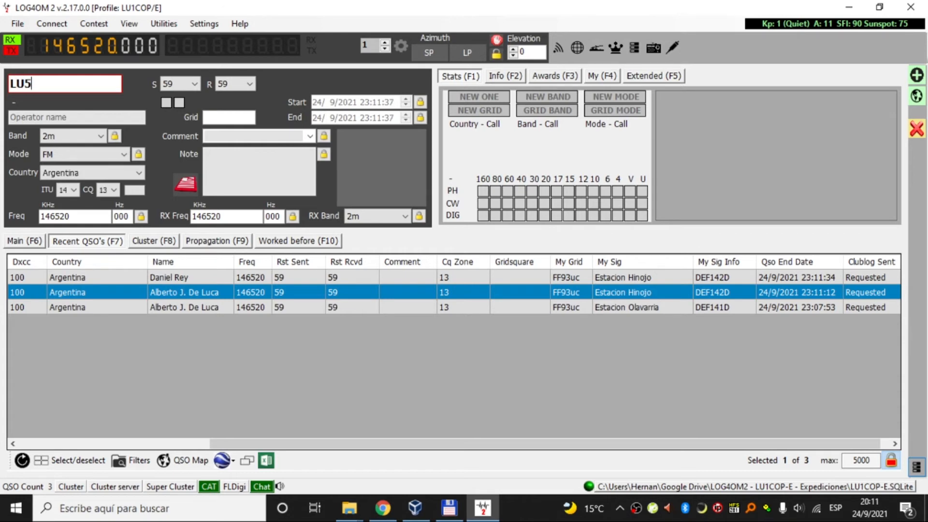
text(DQ)
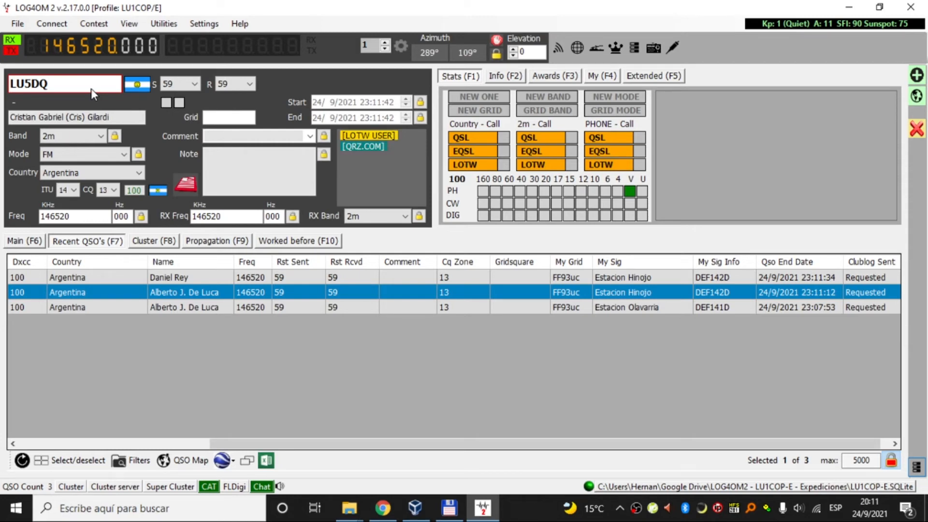
key(Return)
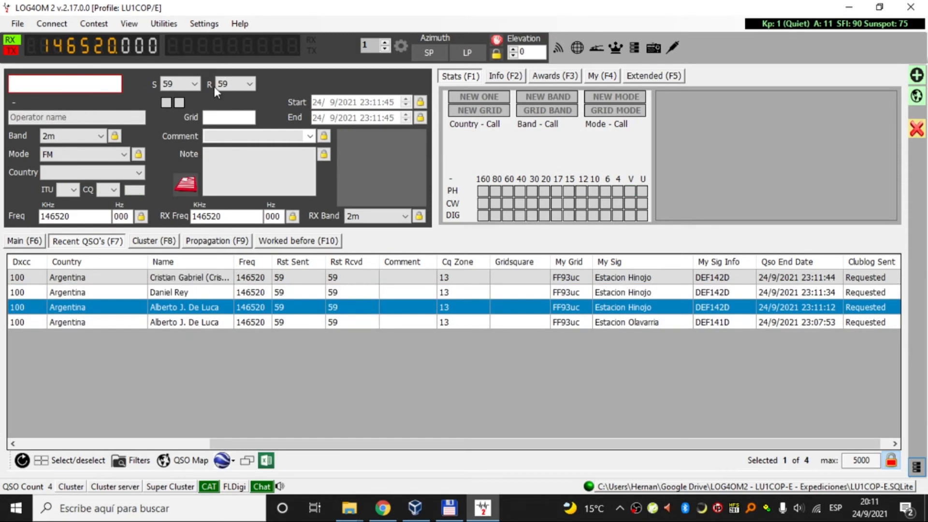
Export the three Estacion Hinojo contacts to an ADIF file named Log4OM estacion hinojo on the Desktop.
click(690, 324)
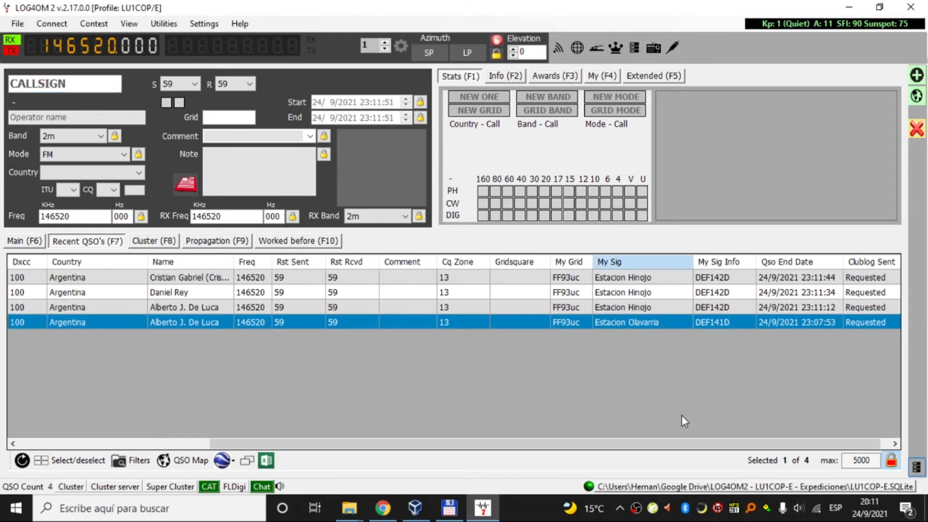
click(509, 280)
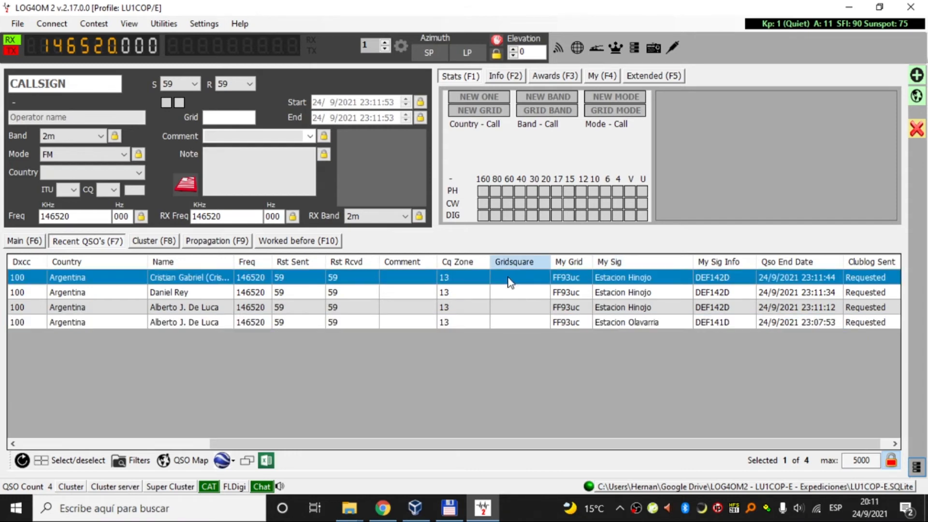
shift+click(531, 311)
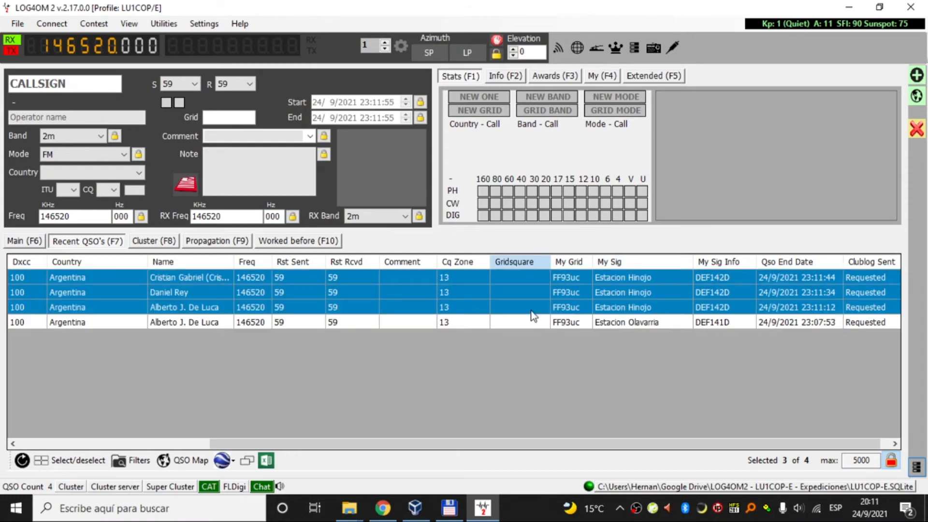
right_click(535, 289)
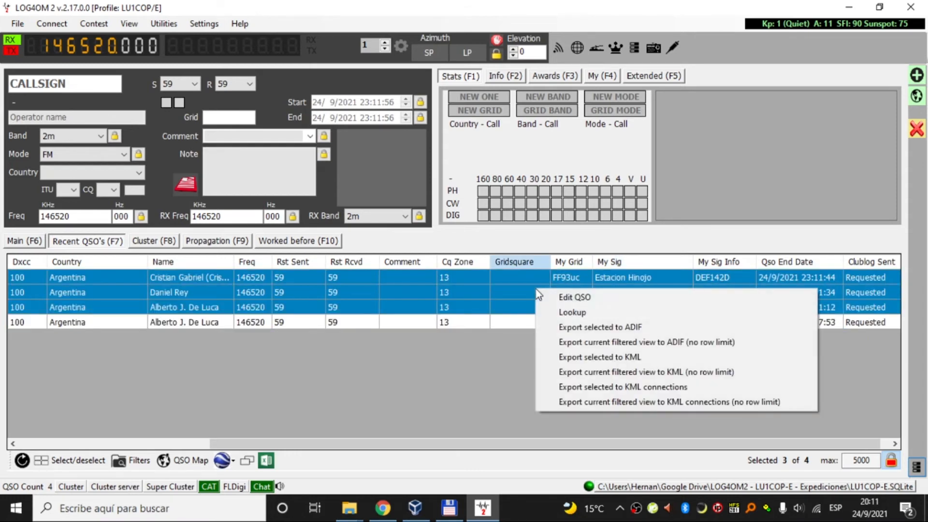
click(635, 328)
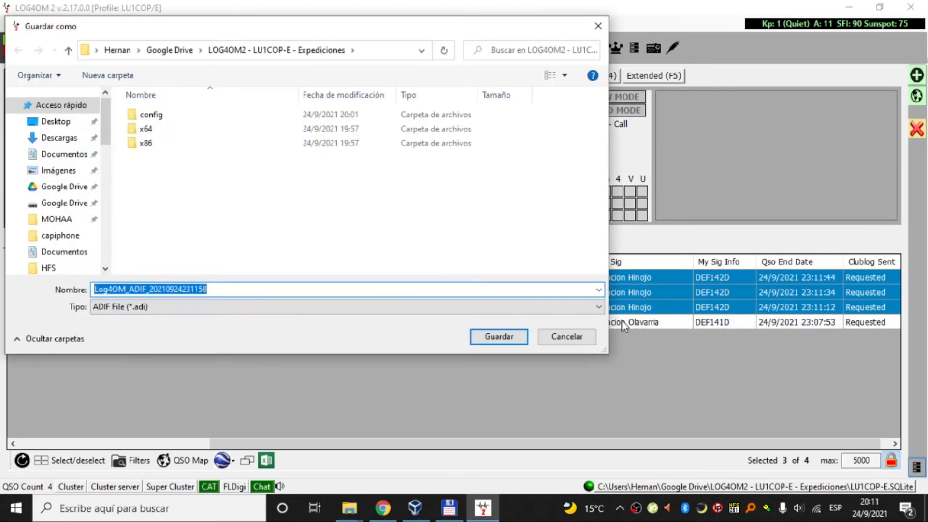
drag(234, 290, 126, 298)
text(estacion hinojo)
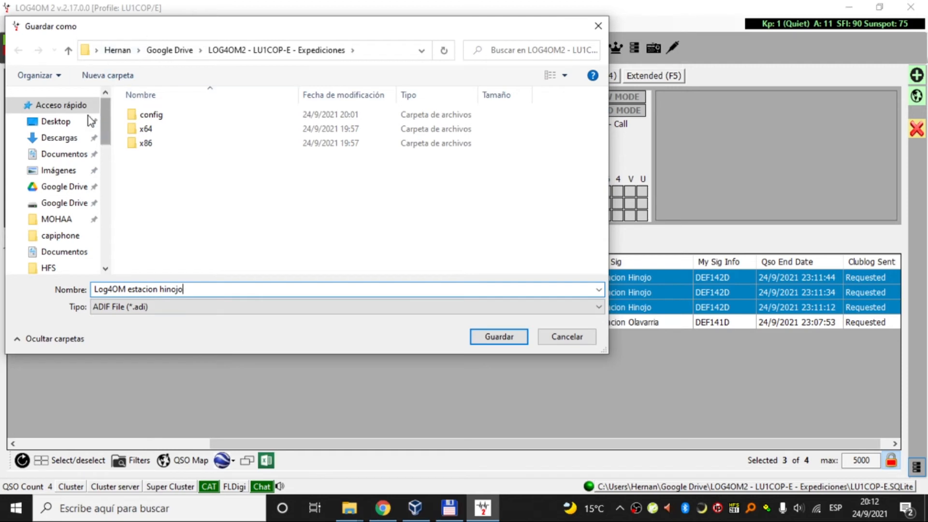
click(54, 153)
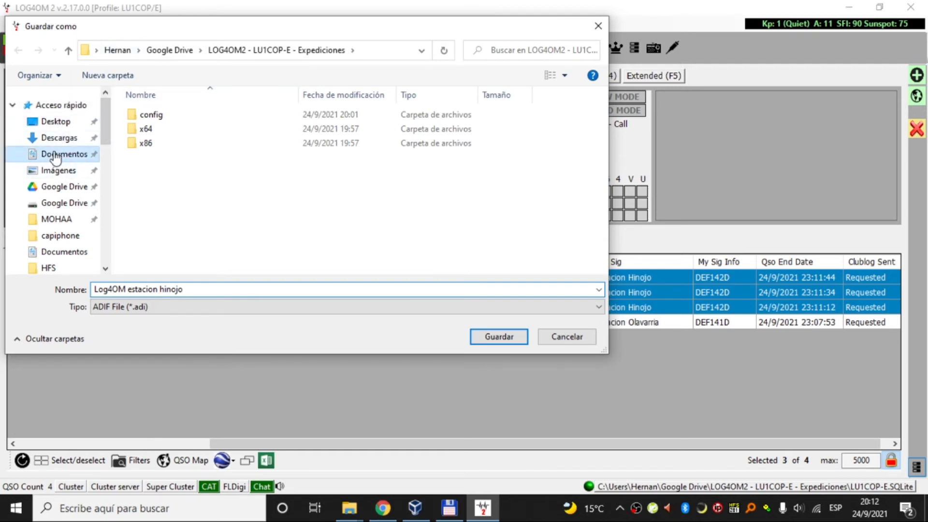
click(74, 105)
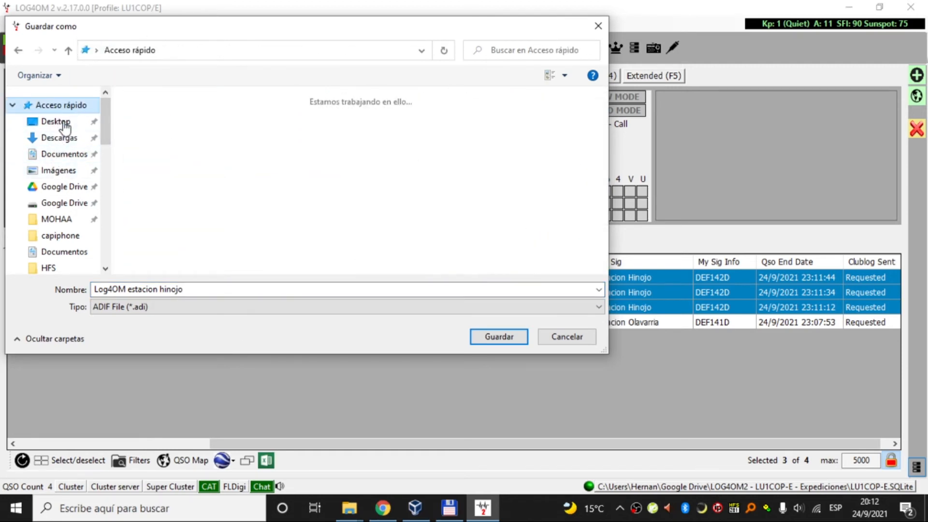
click(65, 122)
click(508, 337)
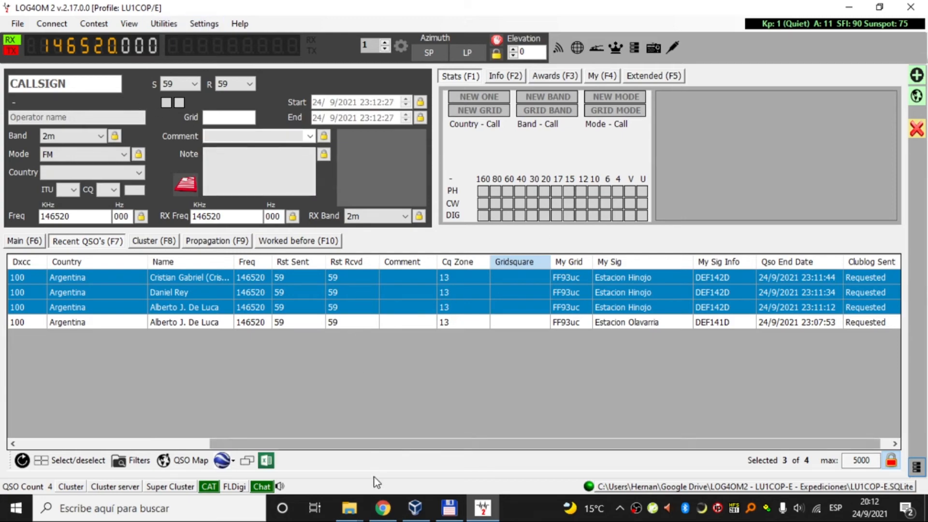
Switch to Chrome, reload the LU1COP/E Club Log live stream page to check for the new contacts, and return to Log4OM.
click(382, 508)
click(617, 13)
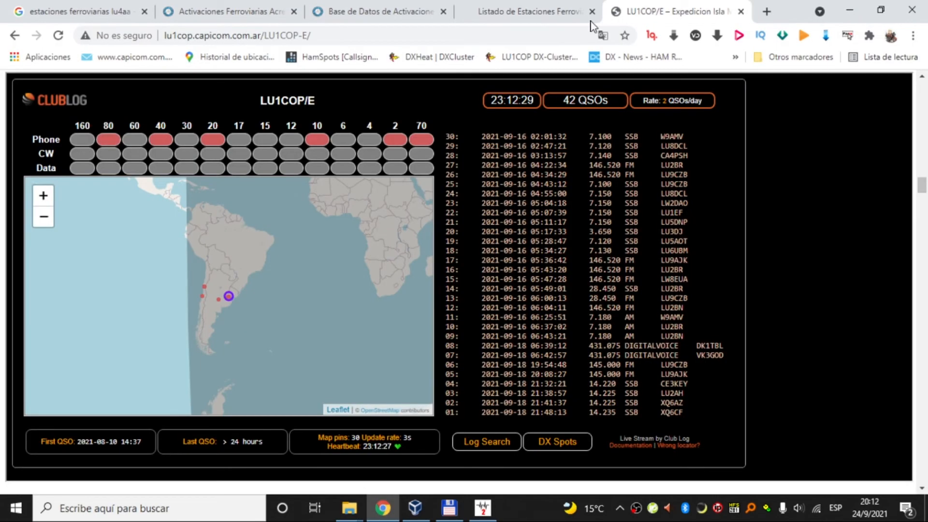
click(59, 35)
click(482, 508)
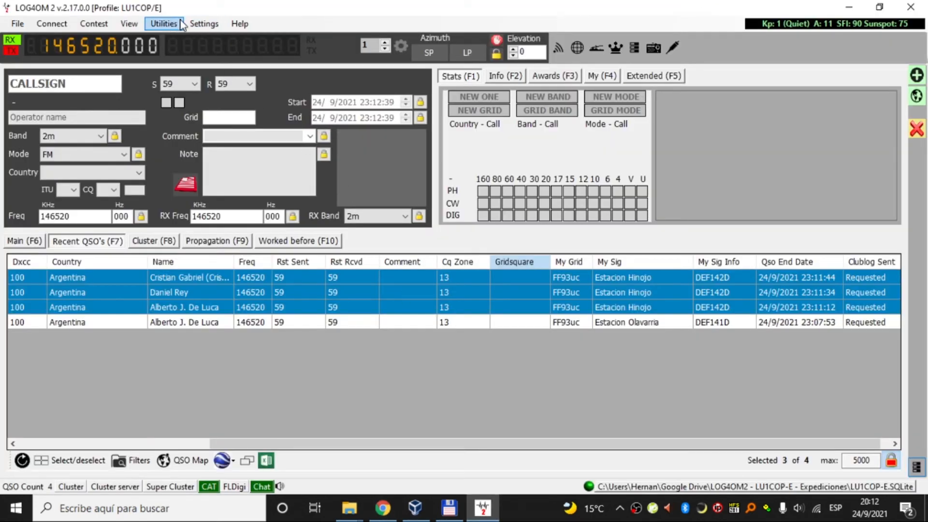
Re-enter the account password in the Club Log settings of the external services, then save and apply the configuration.
click(203, 23)
click(203, 97)
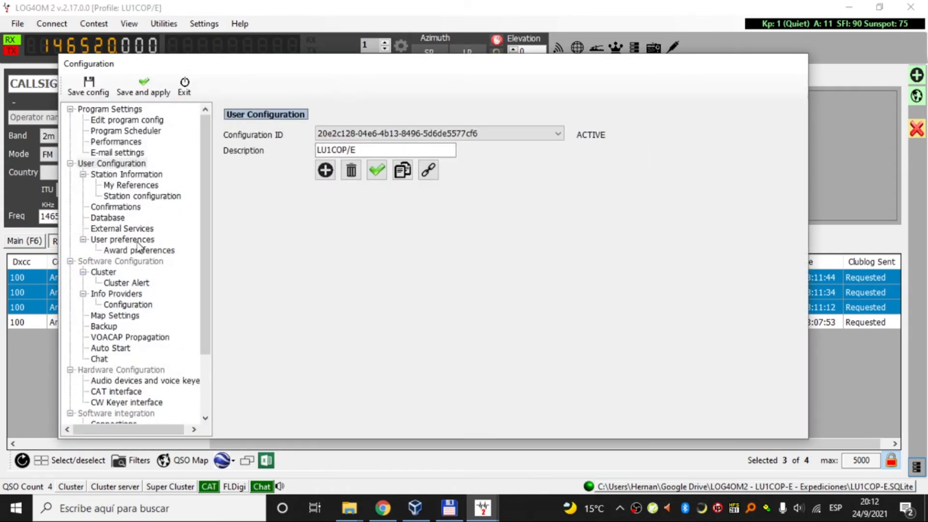
click(129, 283)
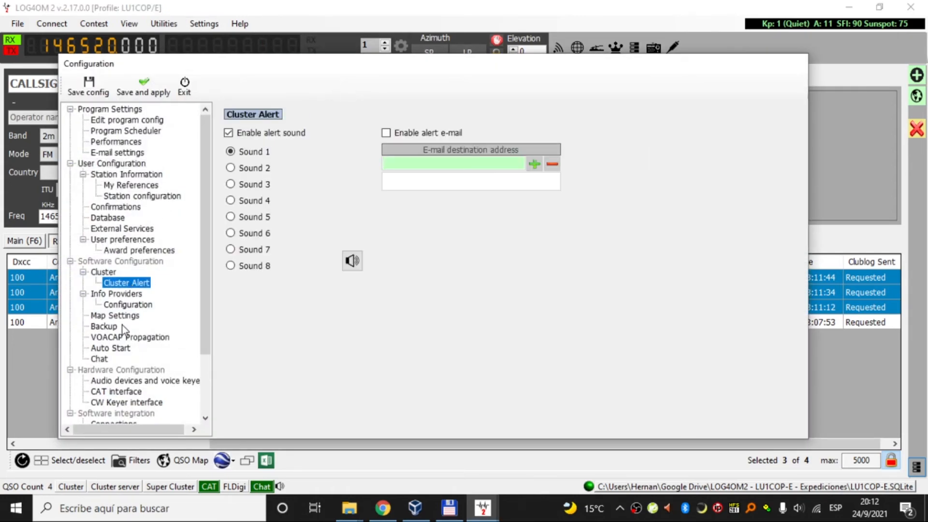
click(126, 130)
click(127, 196)
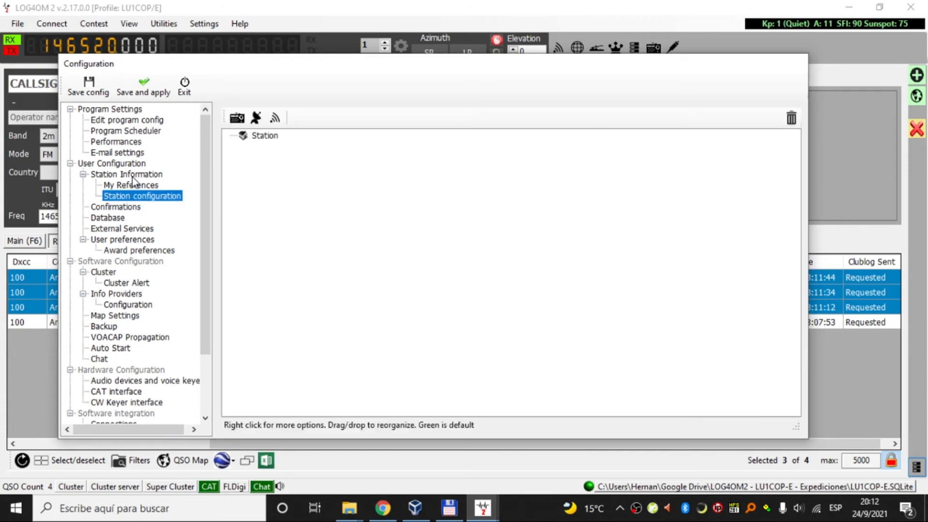
click(122, 228)
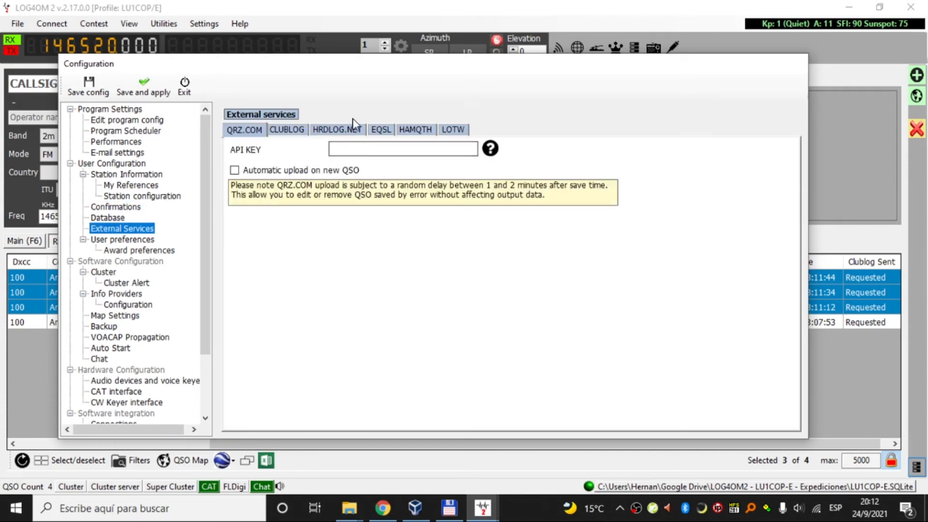
click(337, 130)
click(284, 131)
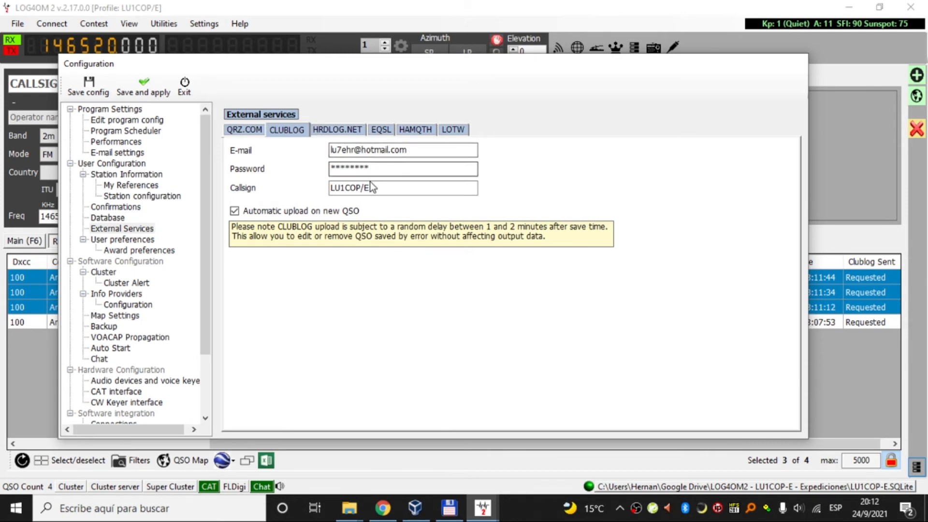
click(254, 131)
click(290, 130)
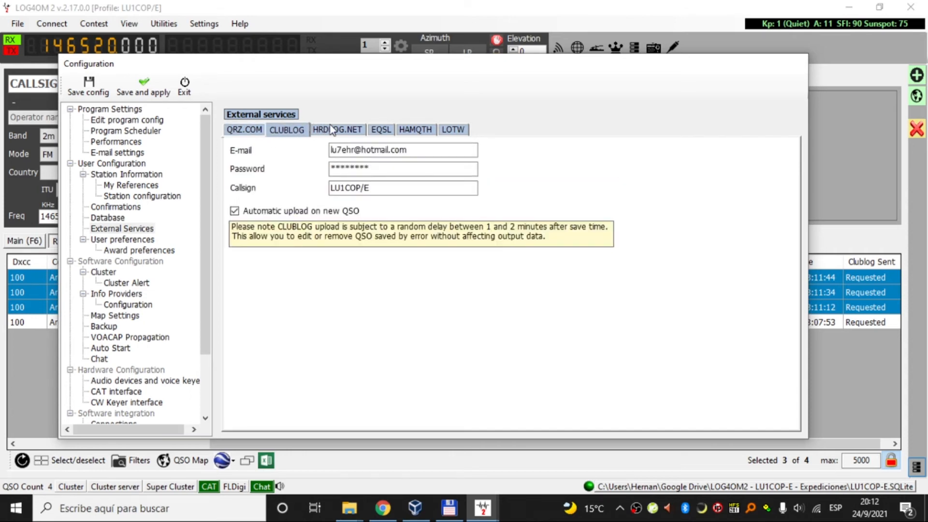
double_click(381, 167)
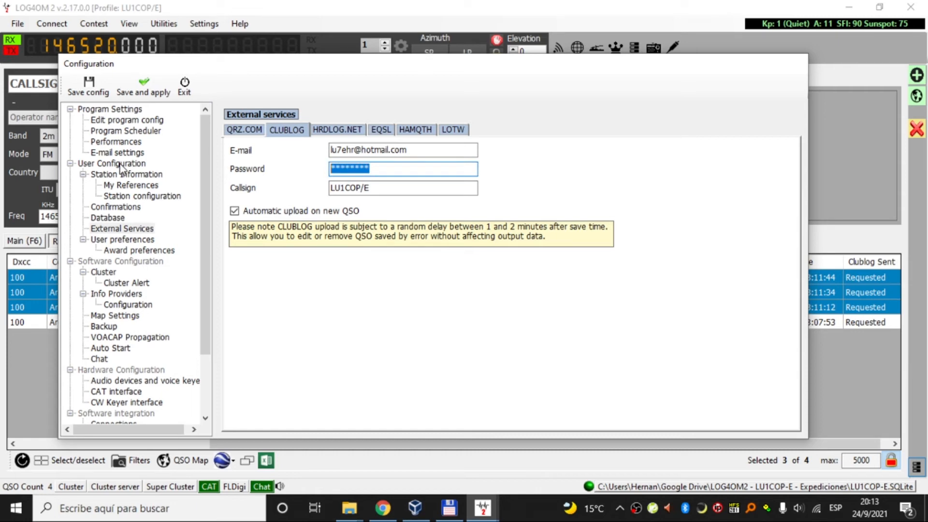
text(**)
click(159, 80)
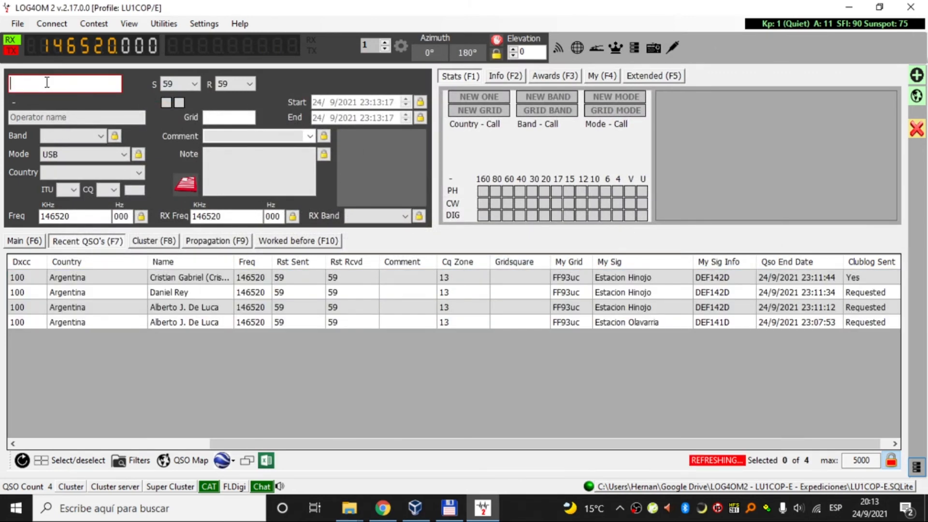
text(LU)
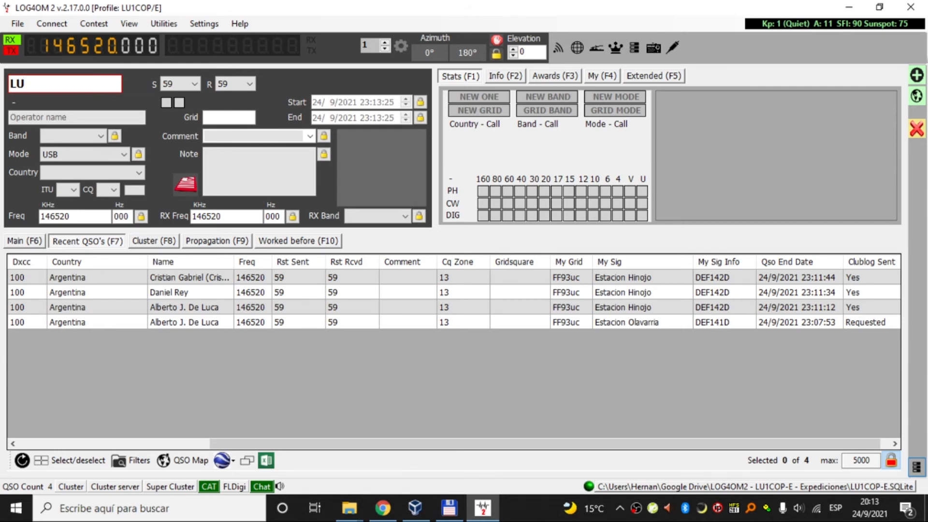
text(5AO)
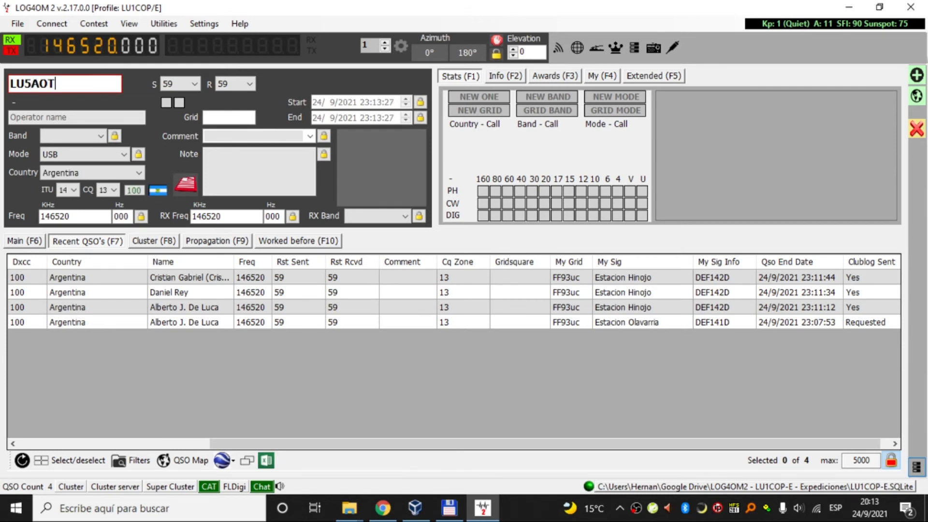
text(T)
key(Return)
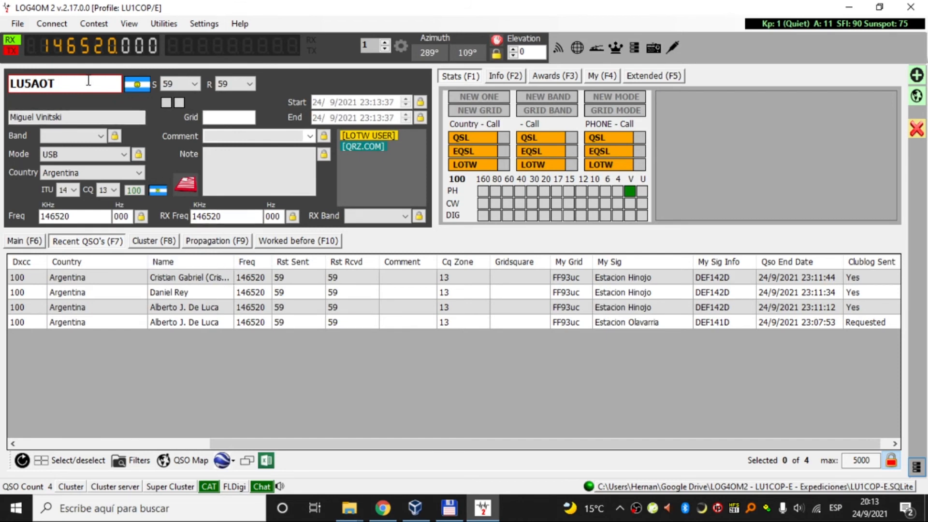
key(Return)
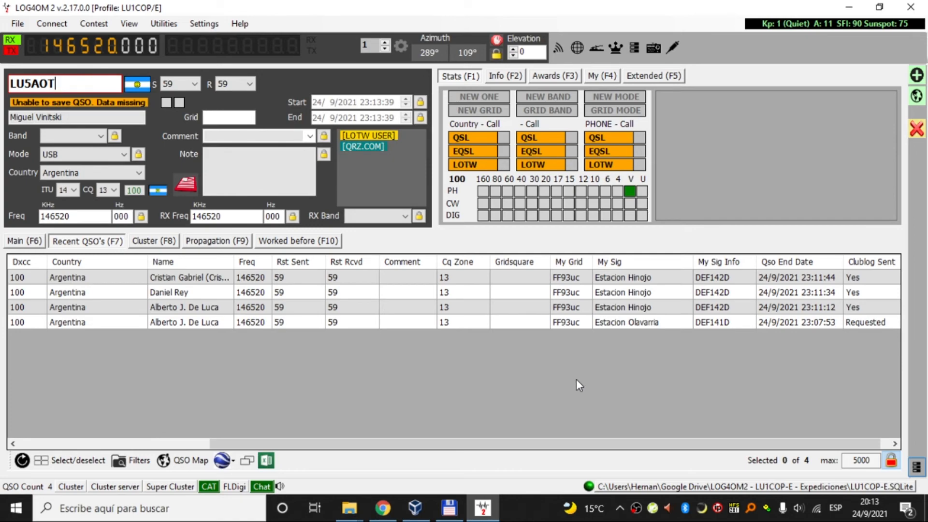
Switch to Chrome and check the uploaded contacts on the LU1COP/E Club Log live stream.
click(383, 508)
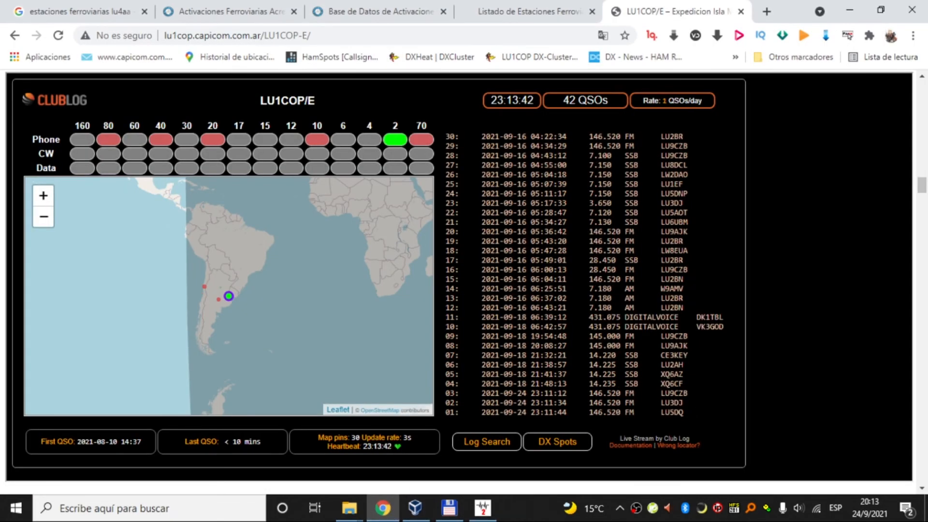
Examine the latest contacts on the LU1COP/E Club Log live stream and browse the surrounding expedition page.
drag(665, 412, 691, 409)
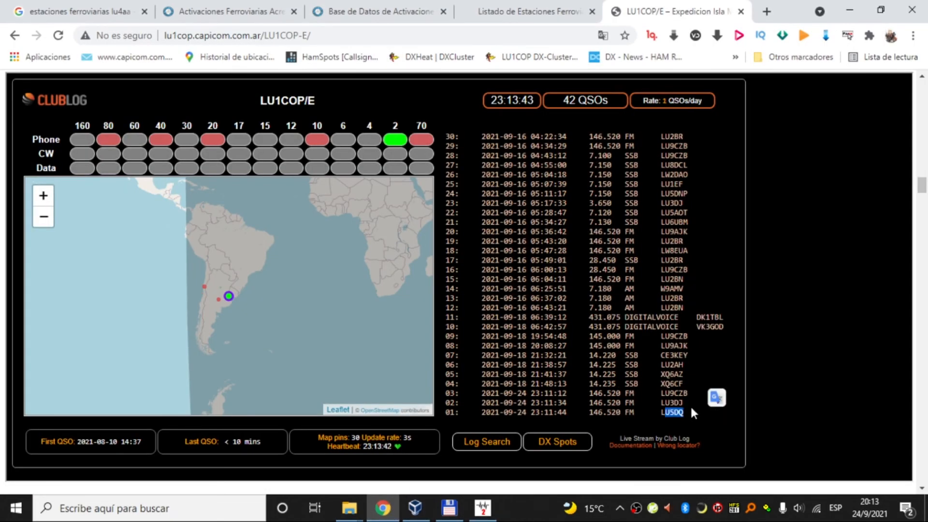
click(658, 416)
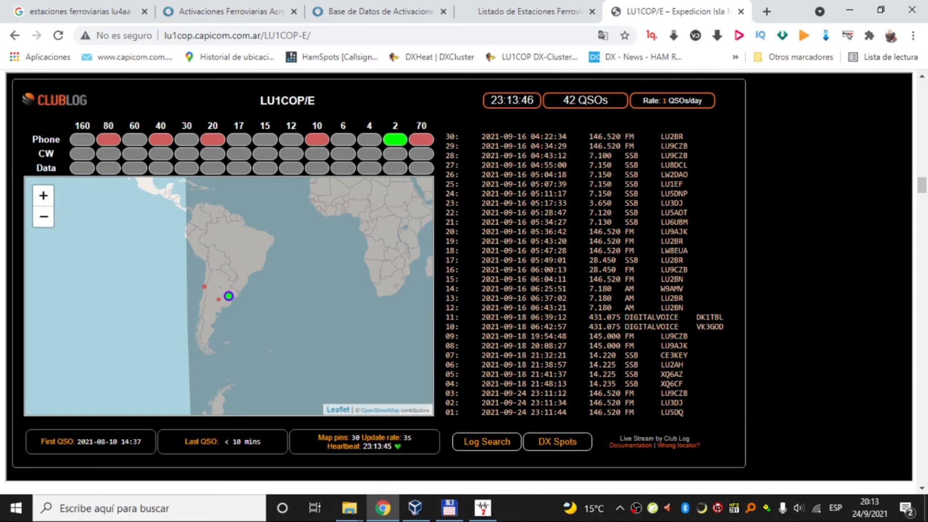
click(558, 14)
click(633, 12)
scroll(500, 235, down, 10)
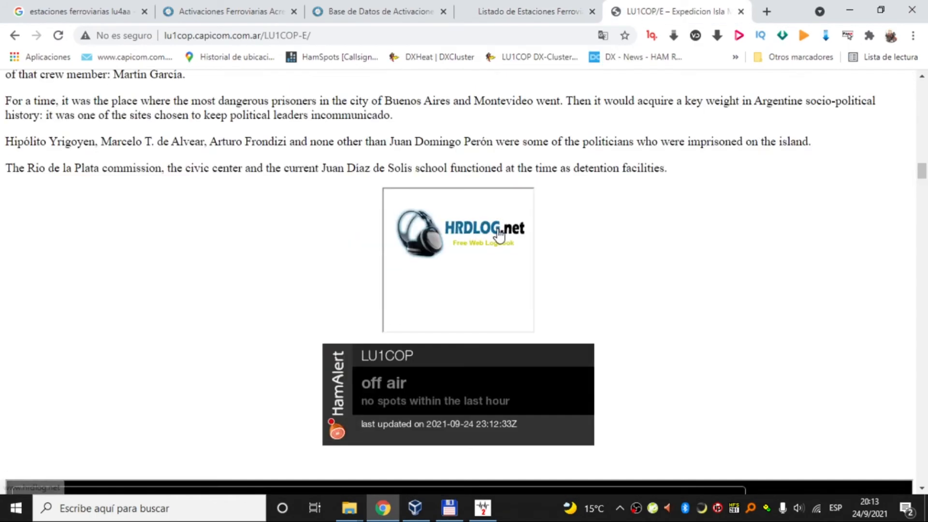
scroll(500, 234, up, 5)
scroll(500, 235, up, 8)
scroll(512, 246, down, 15)
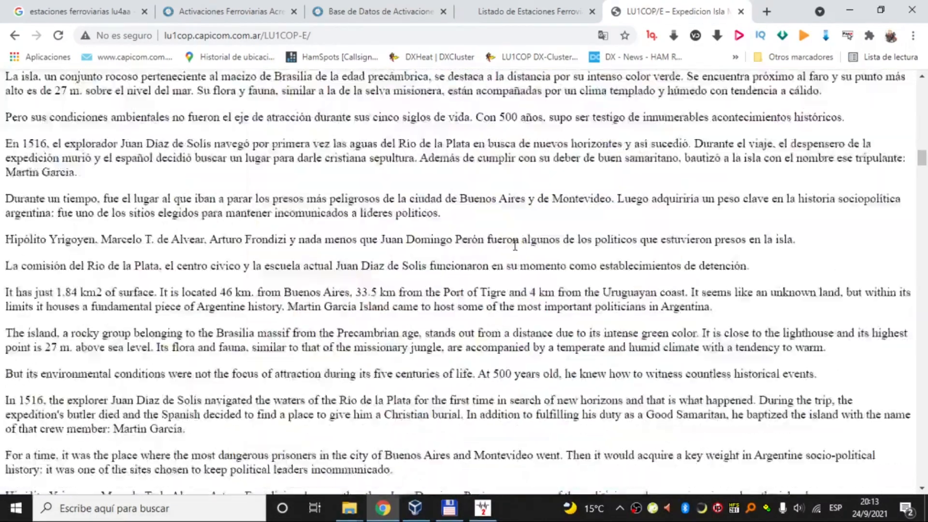
scroll(525, 259, up, 10)
scroll(526, 259, down, 3)
scroll(531, 259, up, 7)
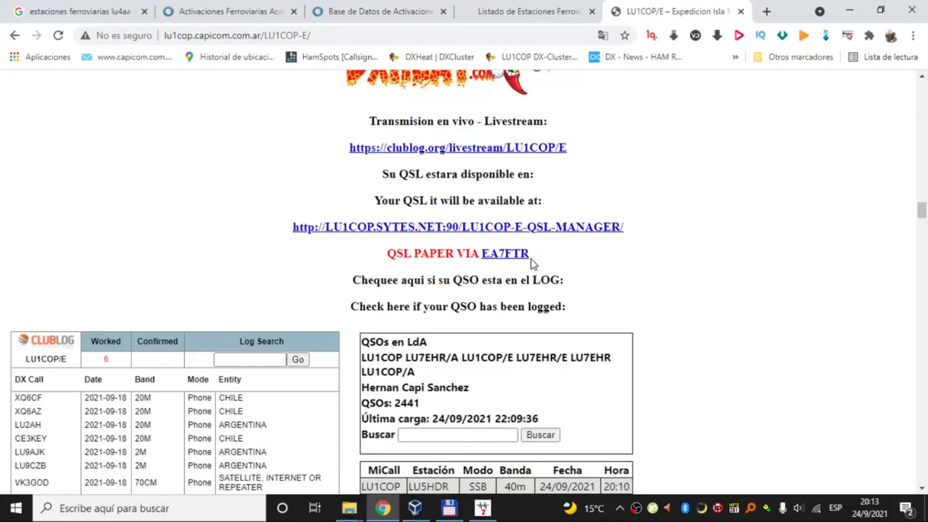
scroll(530, 259, down, 9)
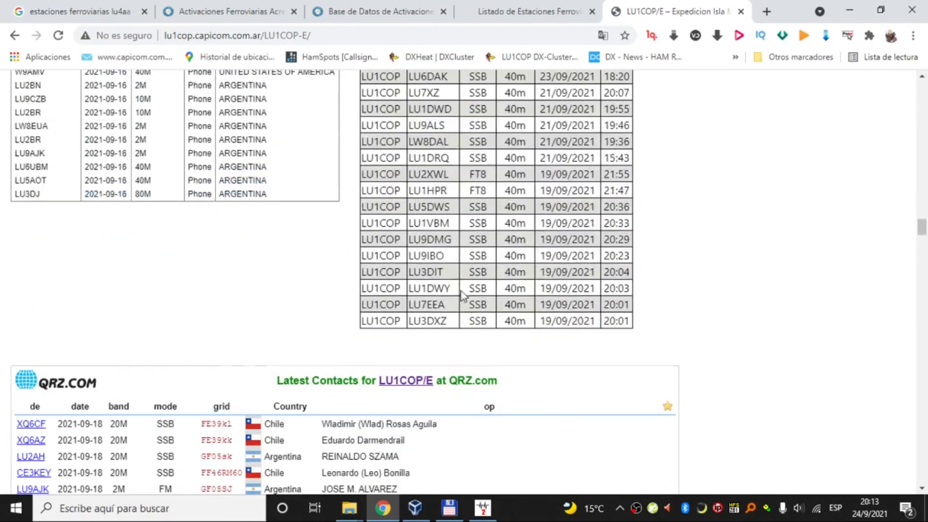
scroll(340, 279, up, 15)
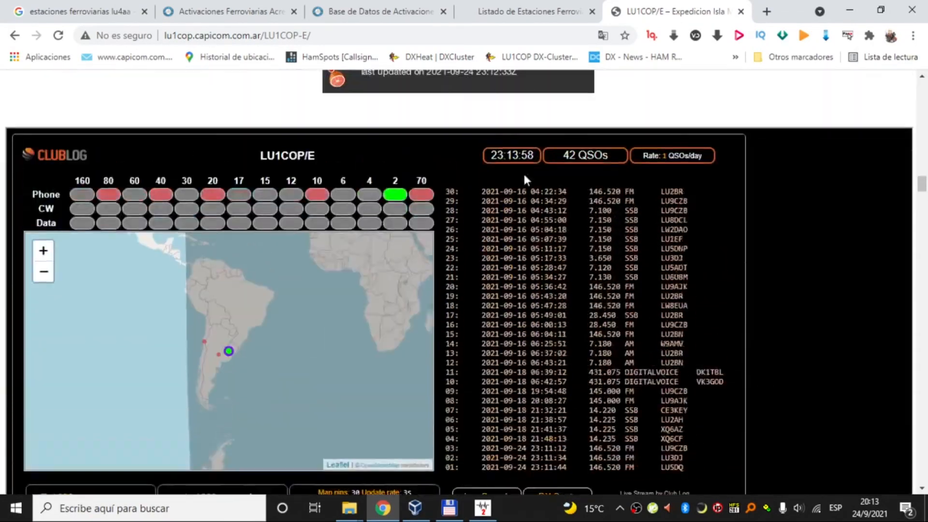
scroll(340, 279, down, 4)
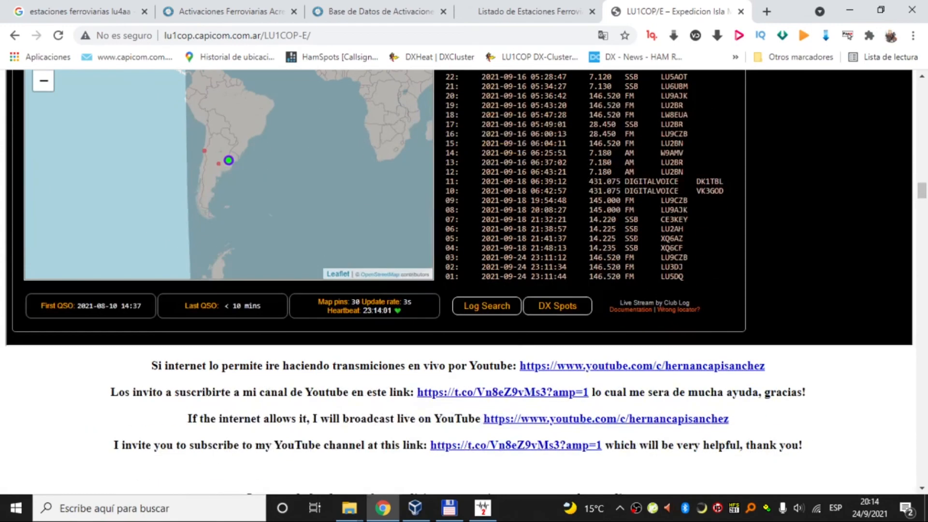
scroll(340, 279, up, 4)
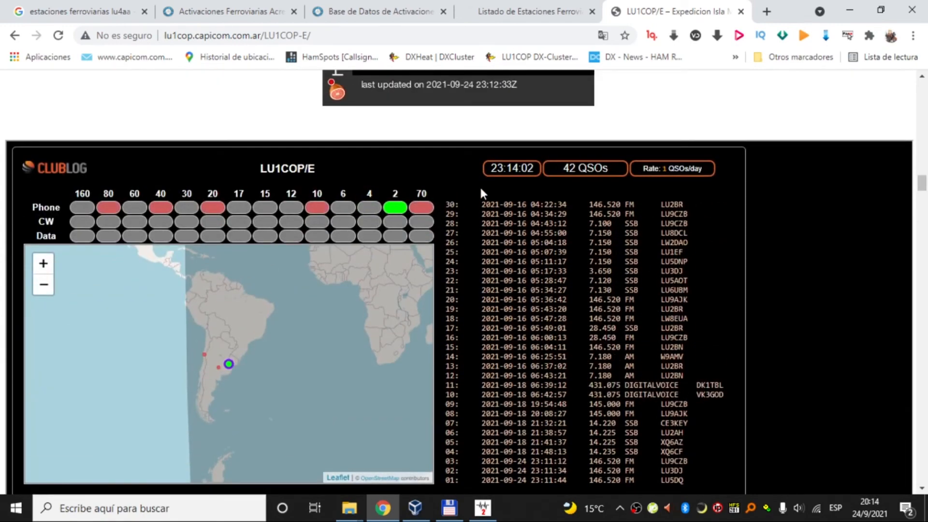
Examine the Club Log search table and the QSOs en LdA table in the page's section for checking logged contacts.
scroll(476, 184, up, 5)
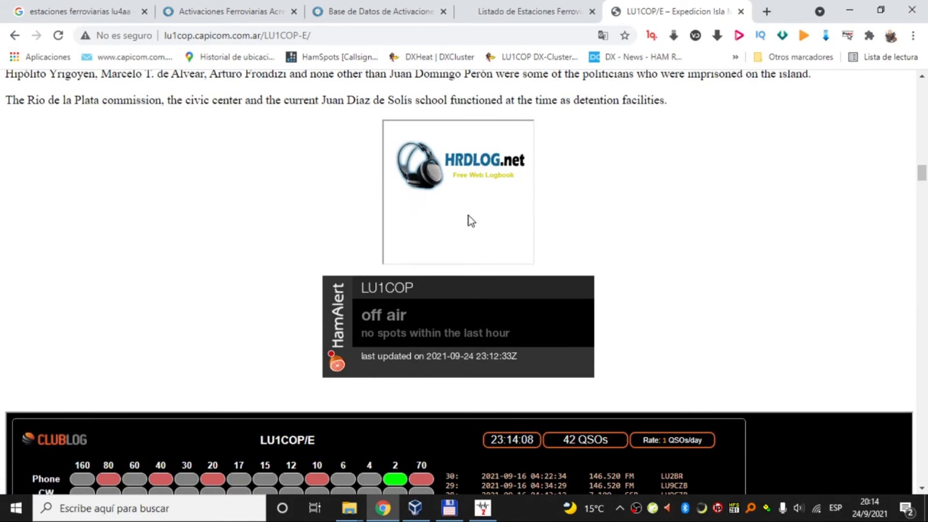
scroll(471, 220, down, 15)
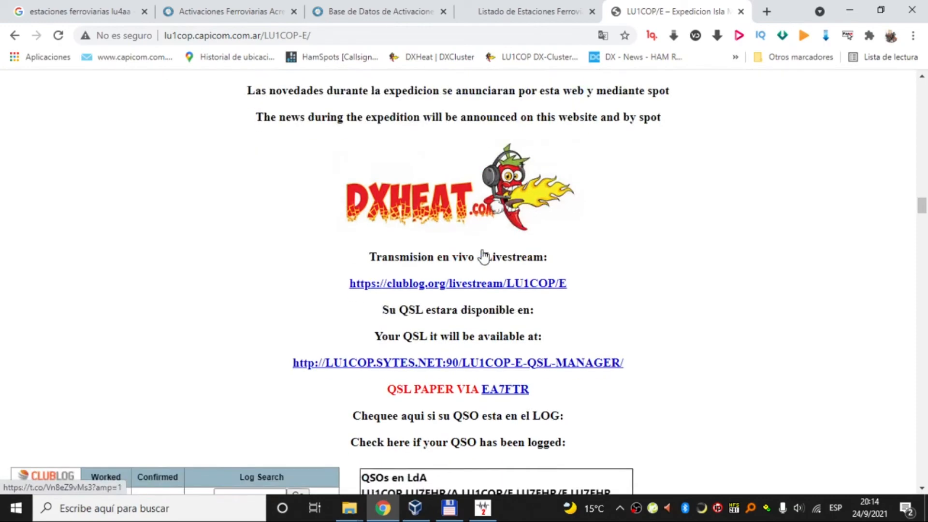
scroll(483, 254, down, 4)
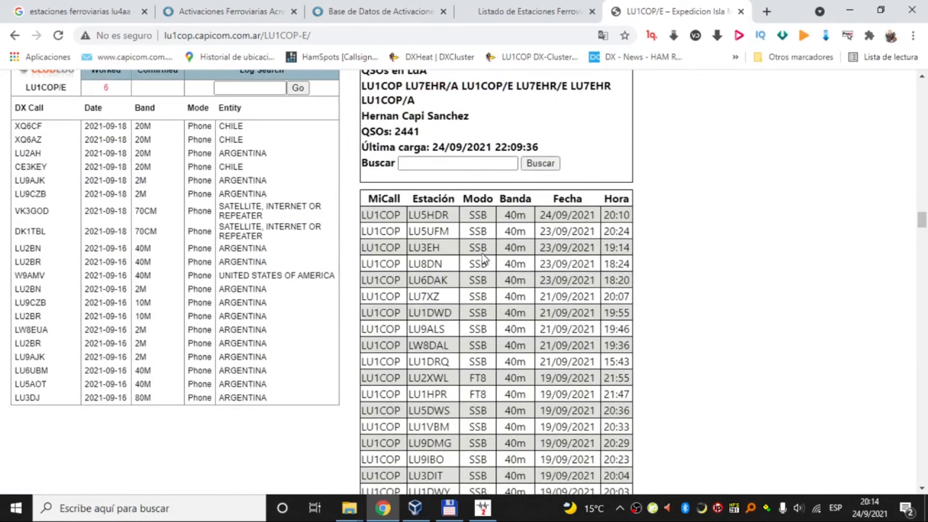
drag(77, 395, 205, 384)
scroll(165, 355, up, 2)
scroll(162, 351, down, 1)
scroll(143, 310, up, 2)
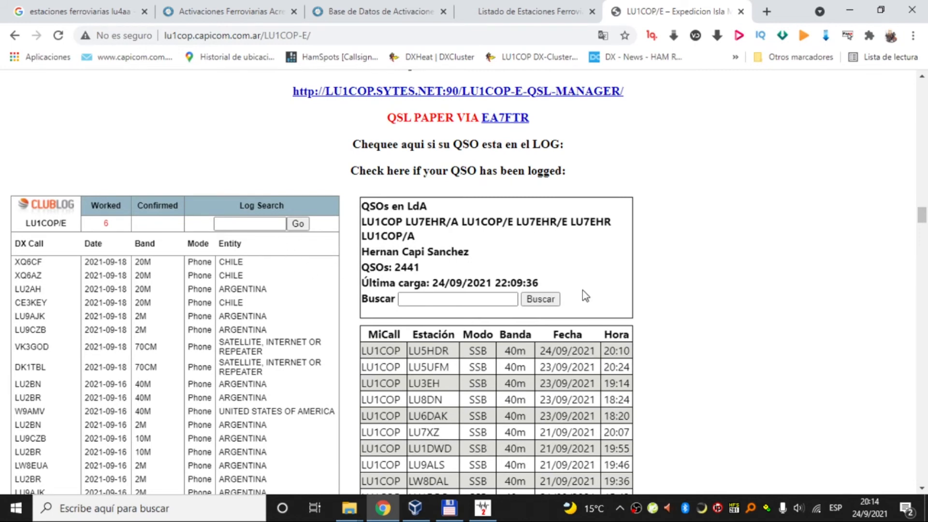
Switch to Log4OM, try again to save the LU5AOT contact, and restart the CAT connection.
click(483, 507)
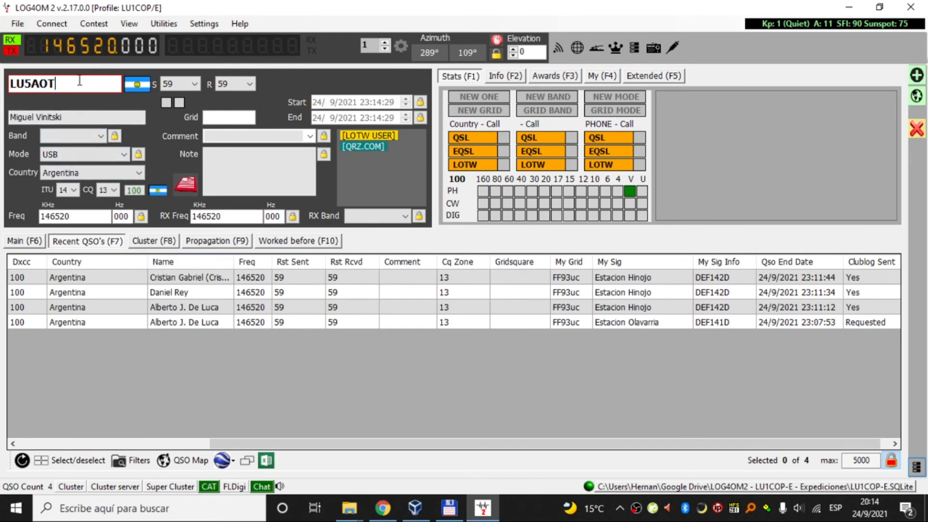
key(Return)
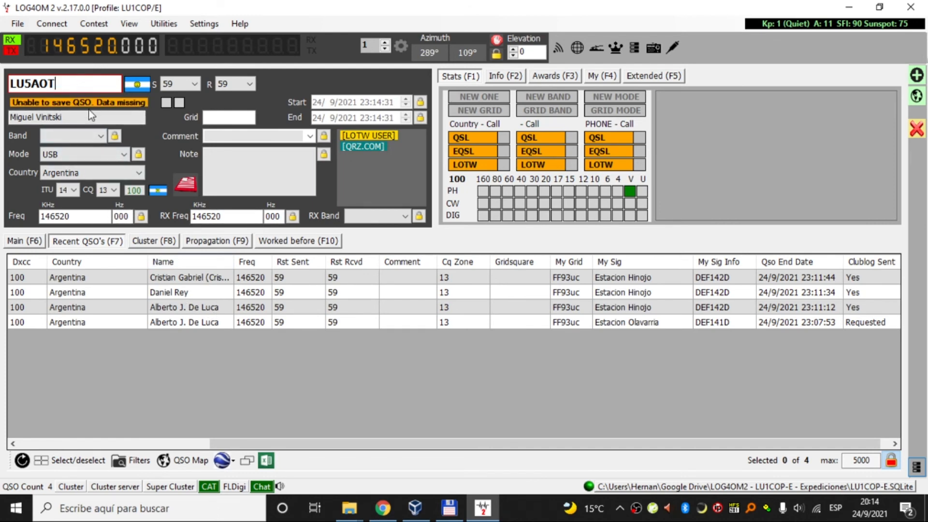
click(47, 27)
mouse_move(72, 72)
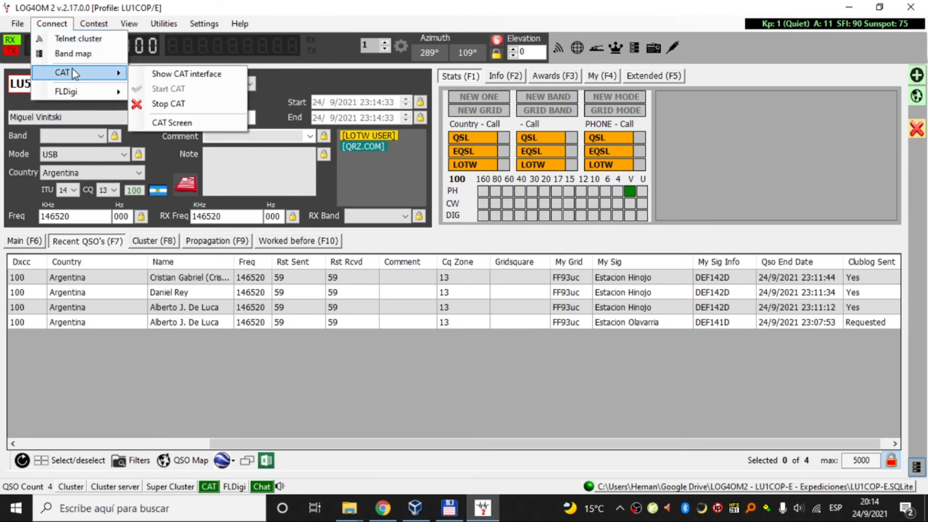
click(159, 102)
key(alt+c)
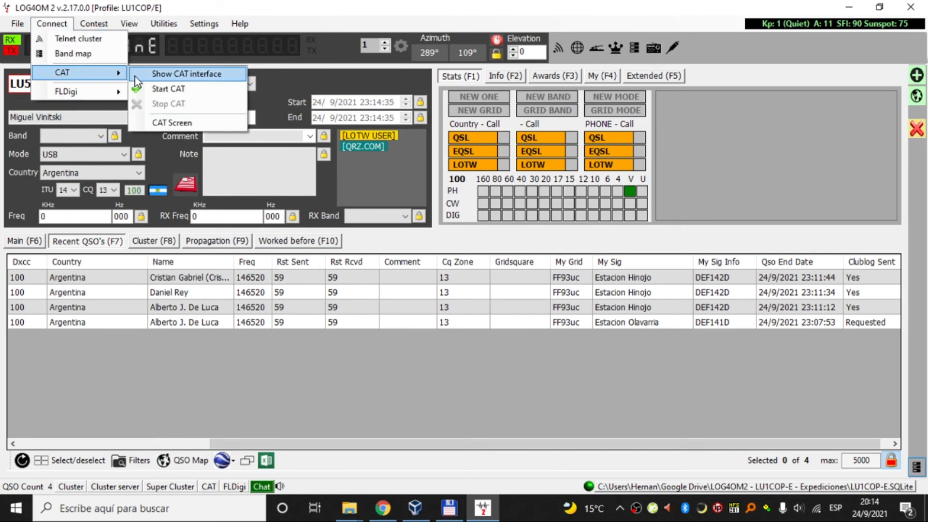
click(167, 89)
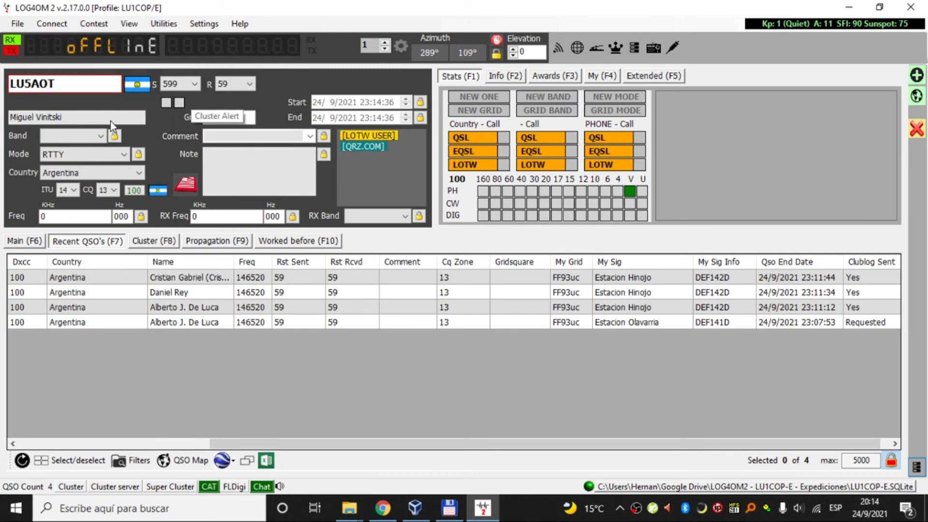
click(95, 156)
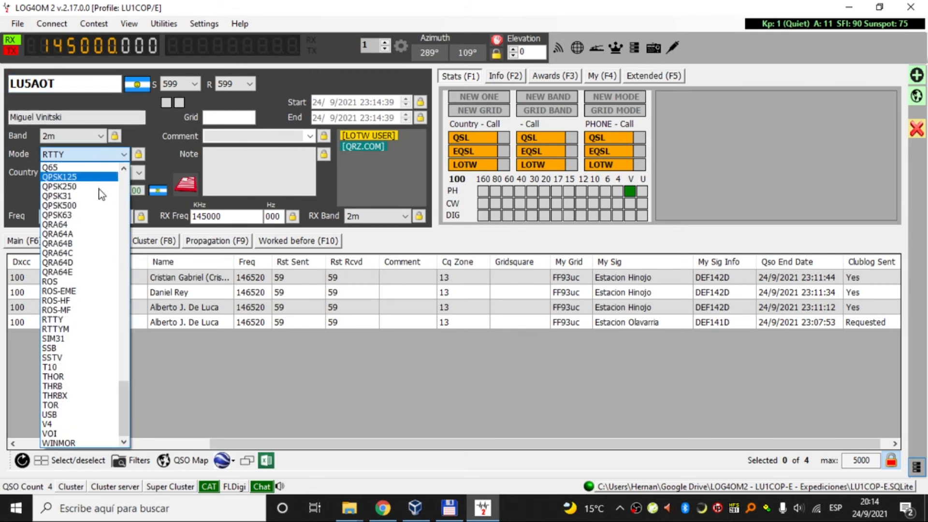
scroll(88, 288, up, 20)
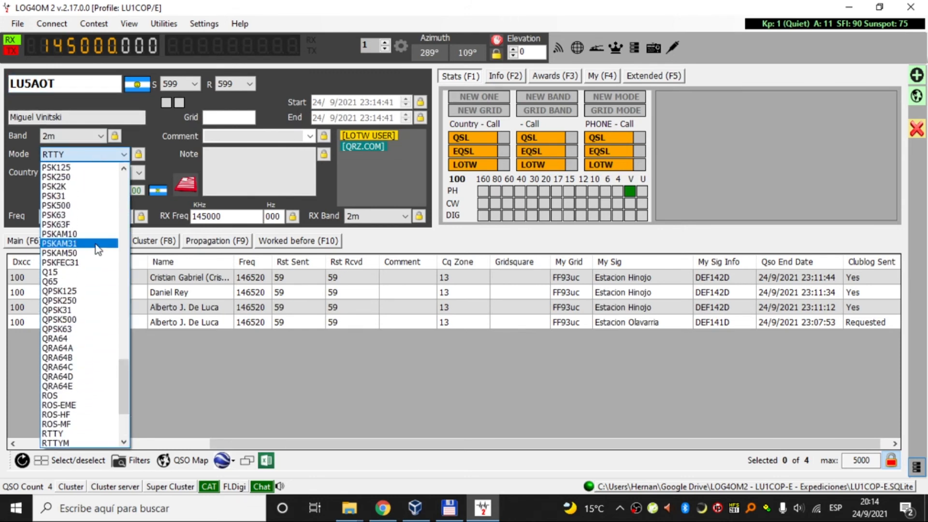
scroll(98, 226, up, 8)
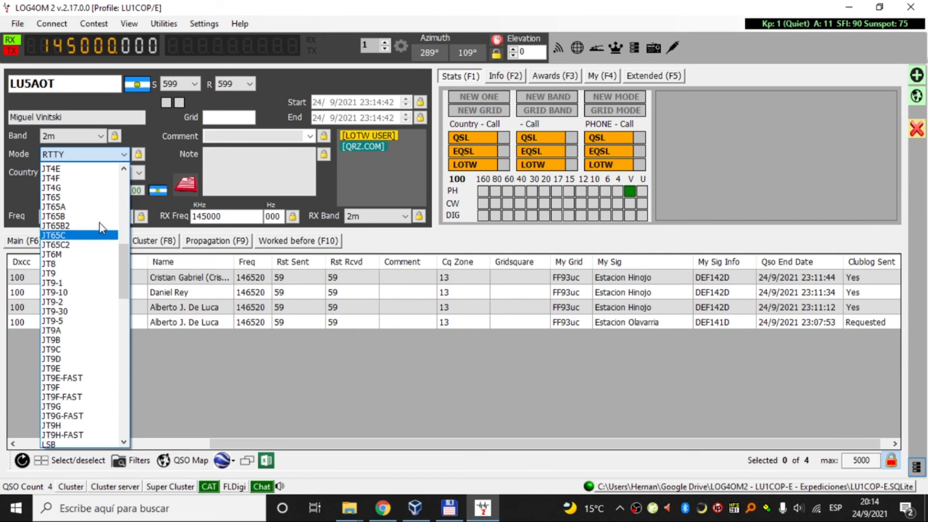
scroll(97, 273, down, 8)
scroll(102, 321, down, 9)
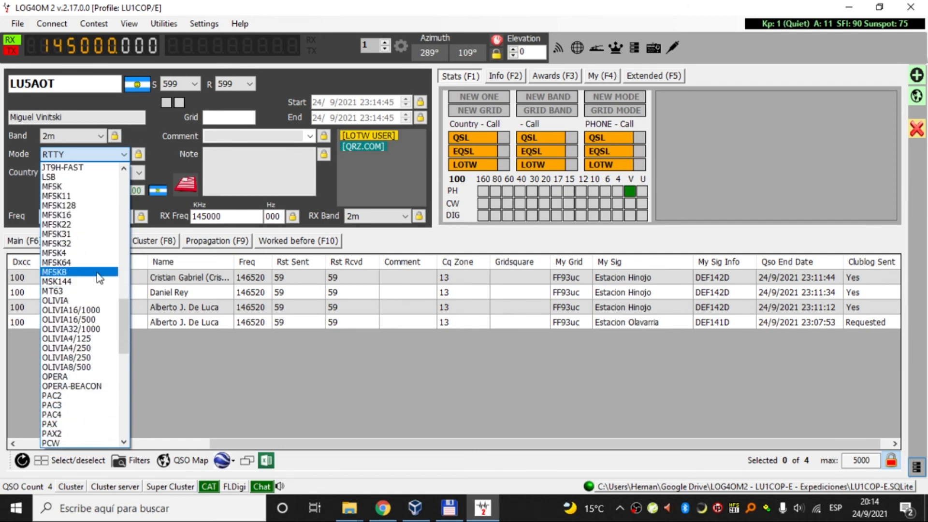
scroll(100, 341, down, 6)
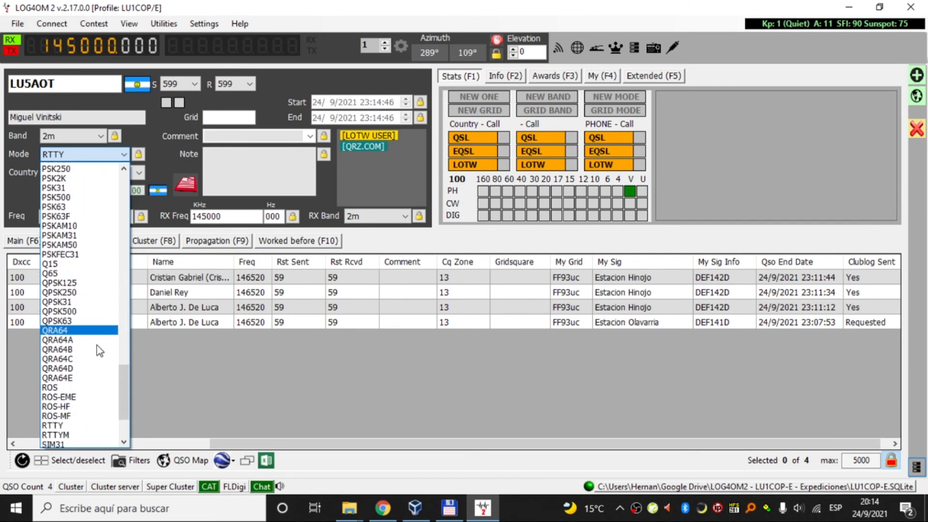
scroll(99, 348, up, 20)
scroll(94, 292, up, 13)
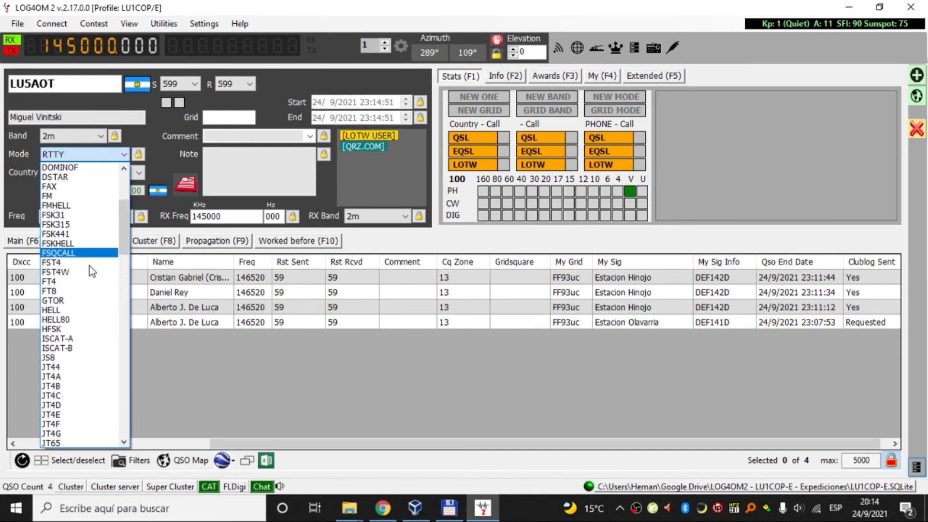
click(98, 195)
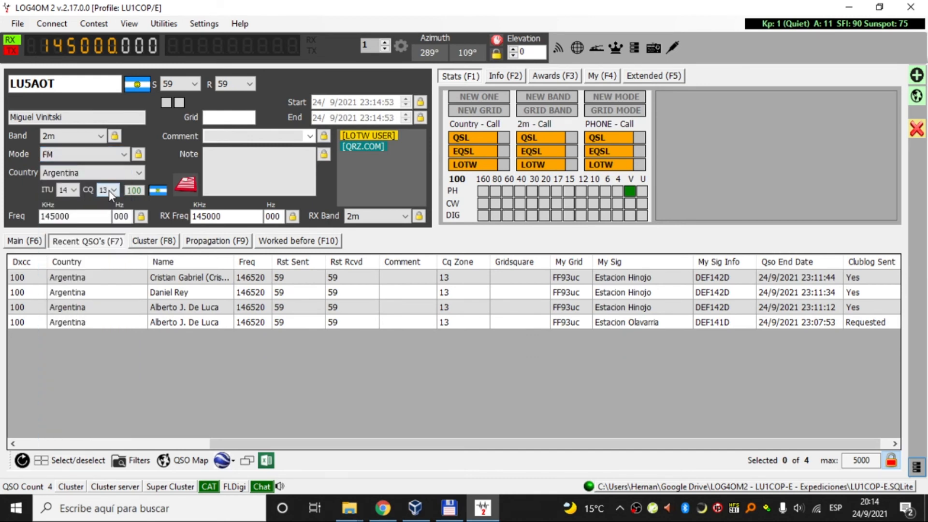
drag(109, 216, 5, 221)
text(1)
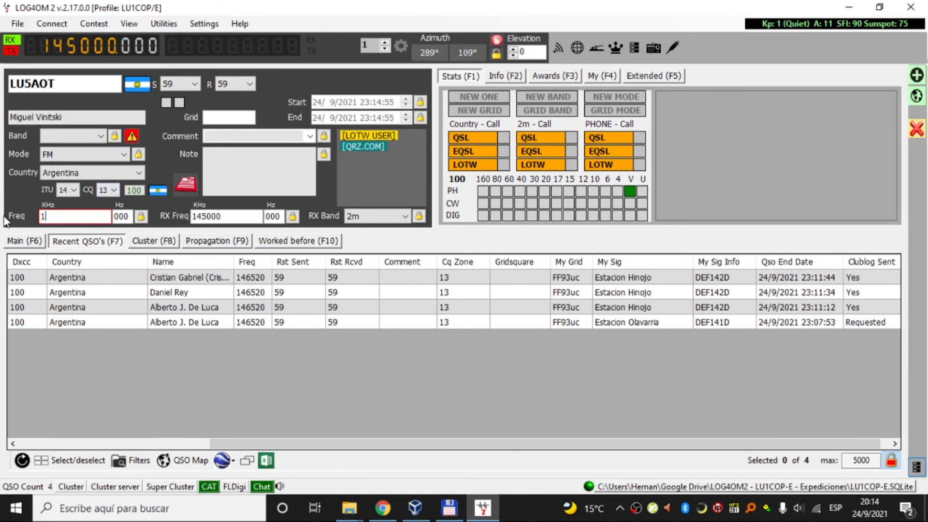
text(46520)
drag(226, 213, 112, 219)
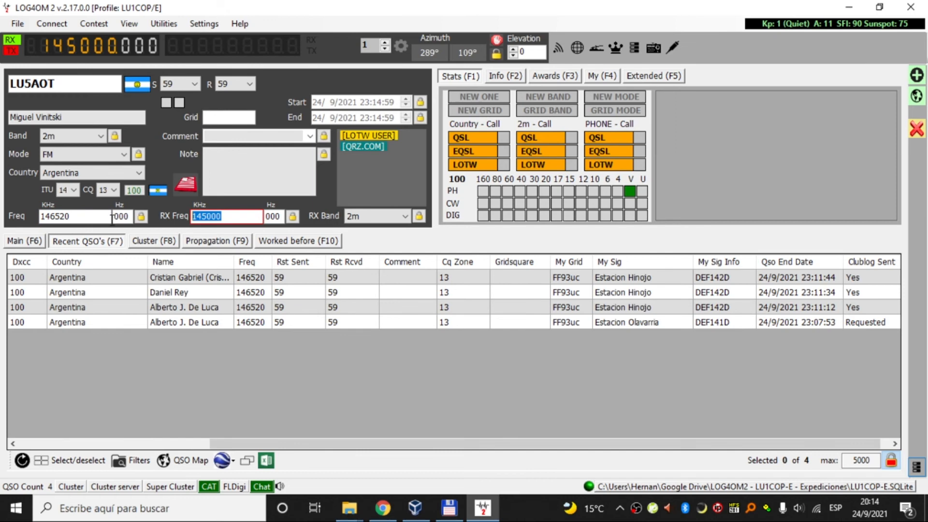
key(BackSpace)
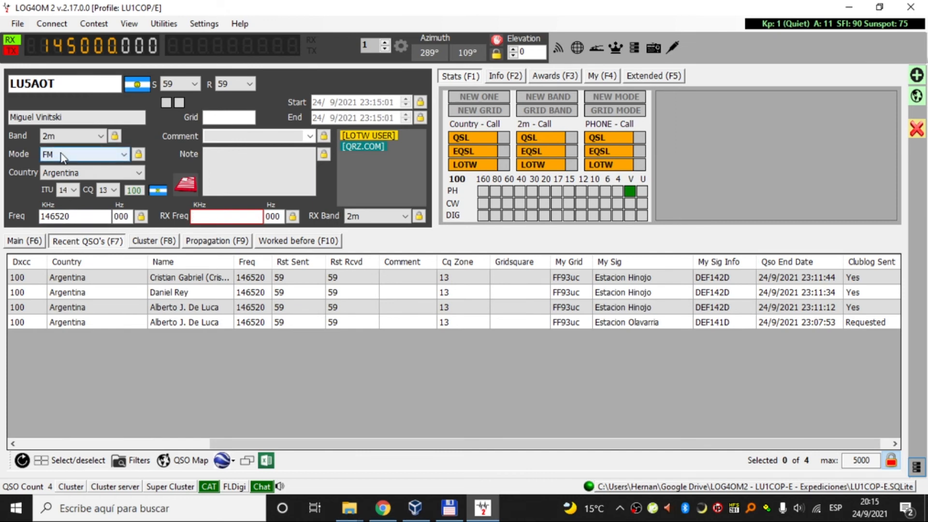
key(Return)
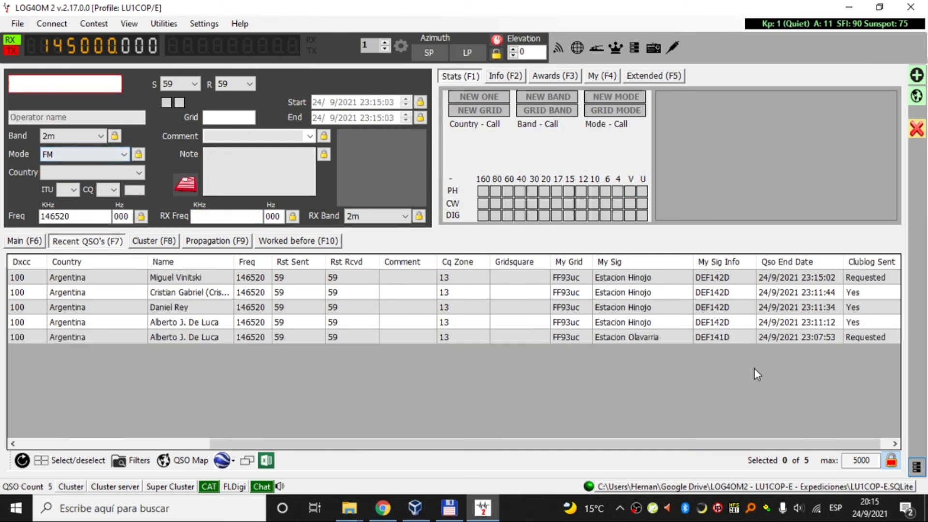
Switch to Chrome and check the LU1COP/E Club Log live stream for the LU5AOT contact.
click(383, 507)
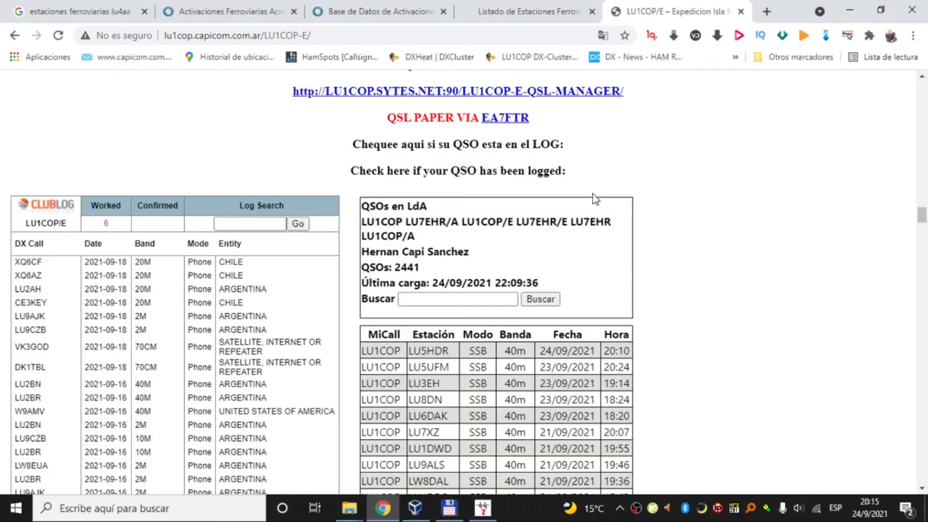
scroll(616, 186, up, 10)
scroll(622, 193, up, 6)
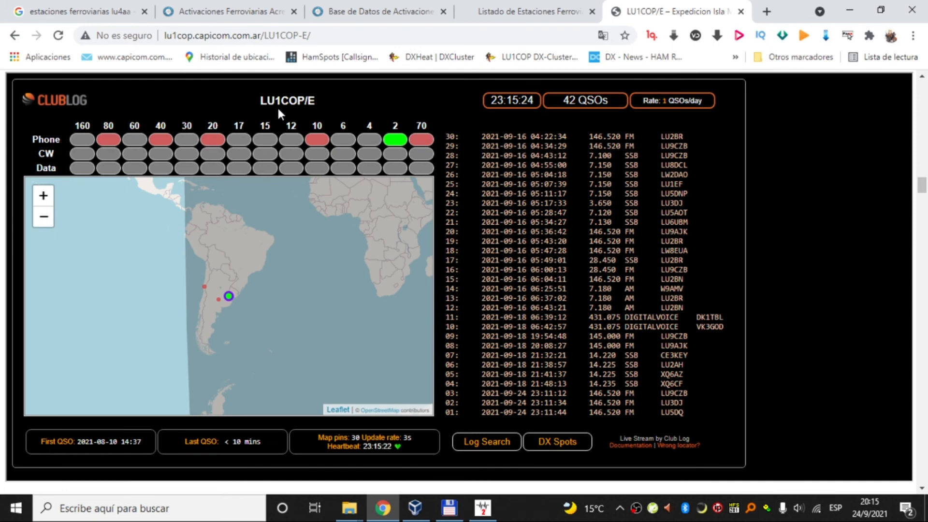
Switch to Log4OM, open the station information in the program configuration, and replace Hinojo in My Sig with the Nieves station's name.
click(482, 509)
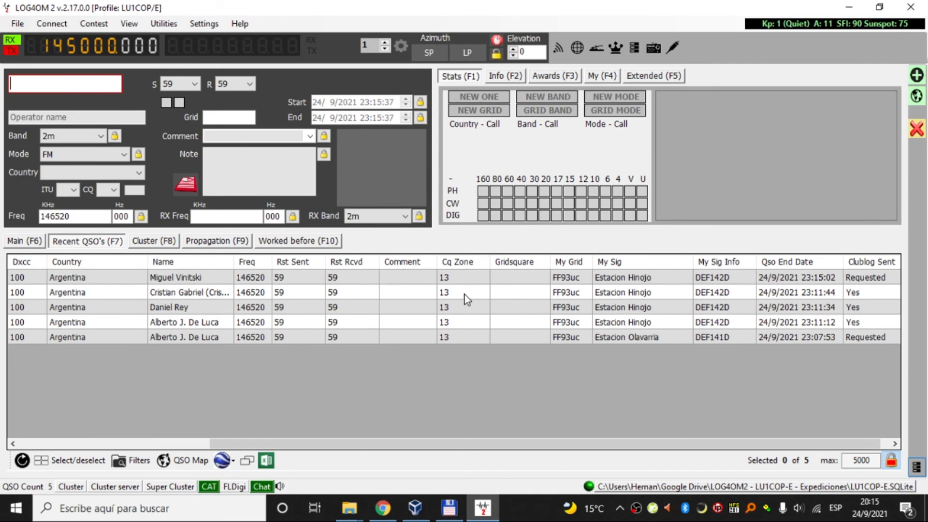
click(211, 27)
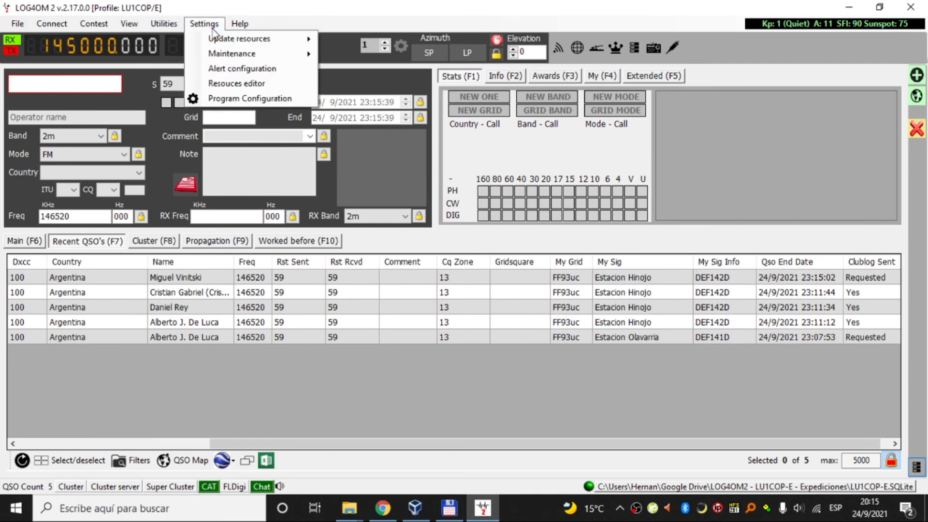
click(239, 98)
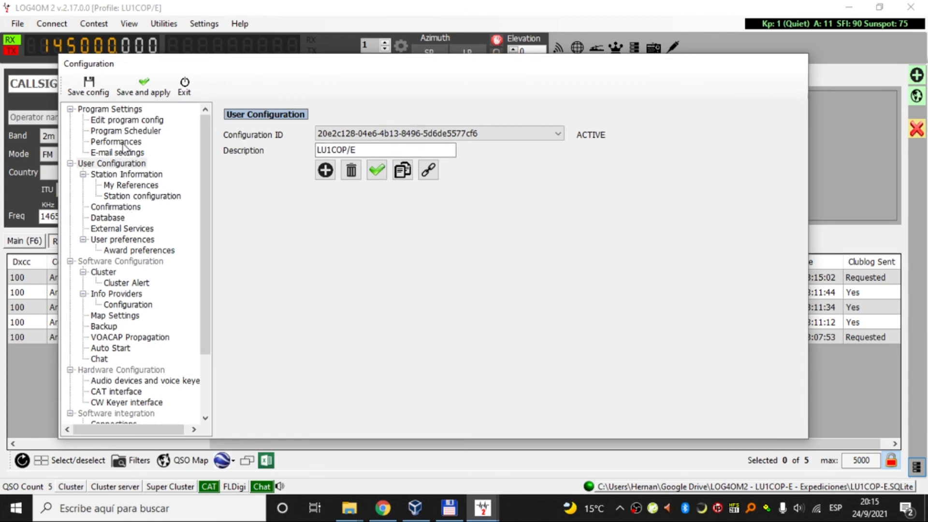
click(130, 185)
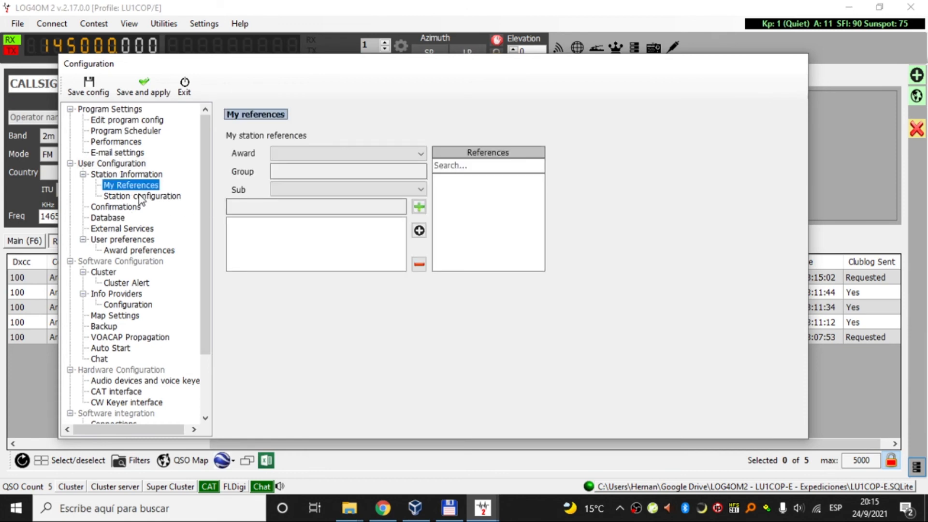
click(141, 196)
click(134, 174)
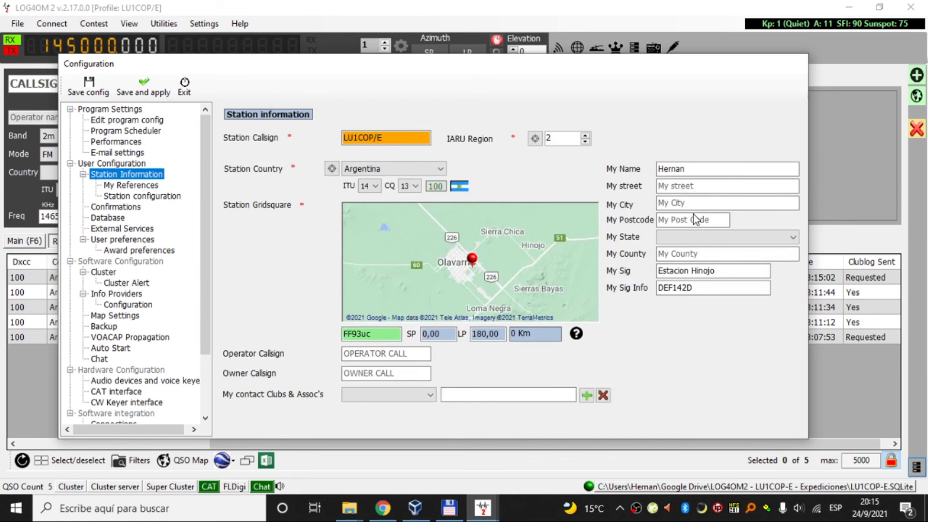
drag(717, 271, 691, 270)
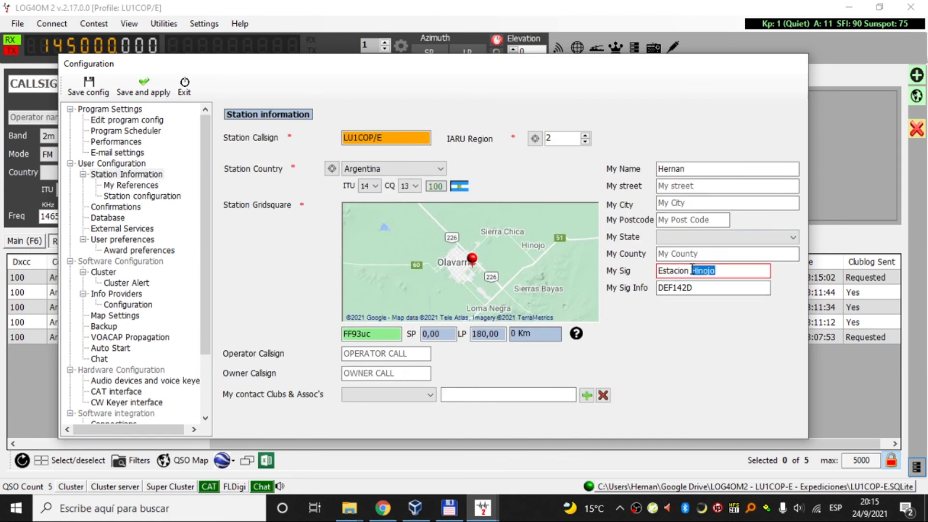
text(Nievas)
Switch to Chrome, find Nieves in the railway station list, and copy its reference DEF071D.
click(383, 507)
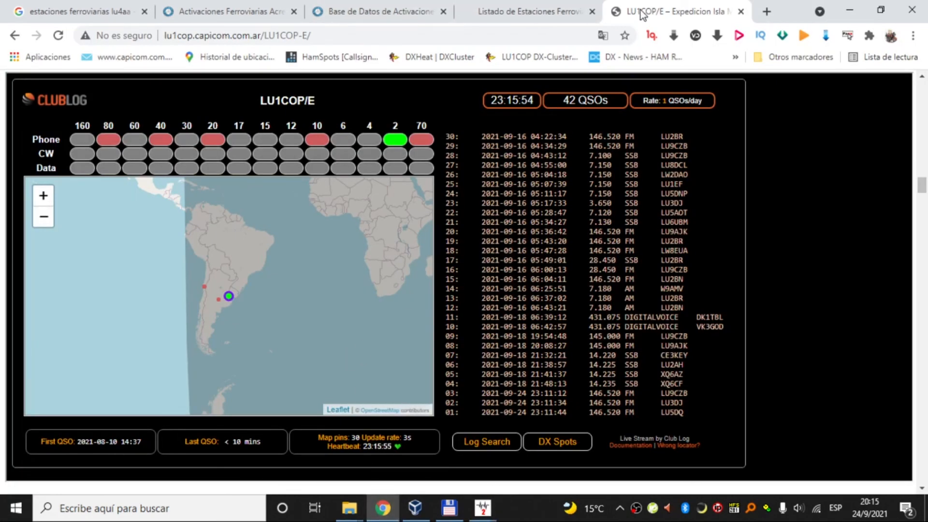
click(529, 11)
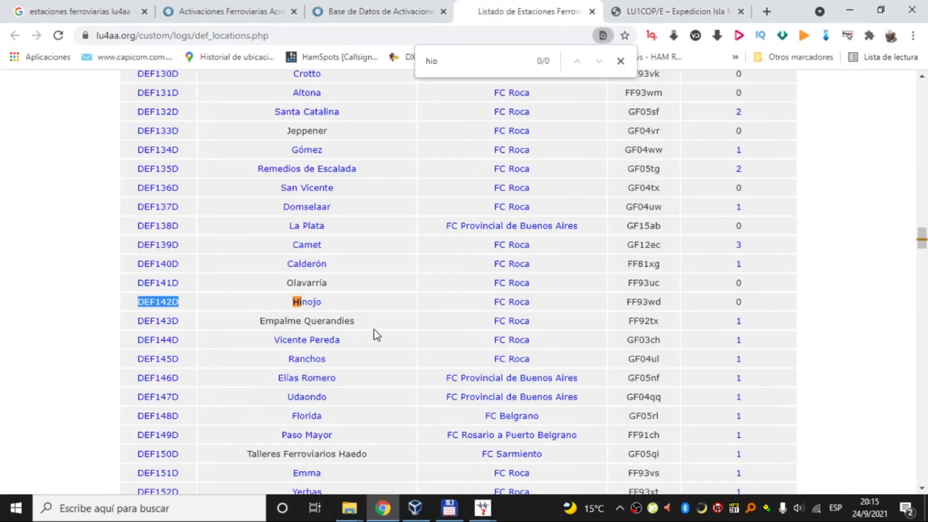
key(ctrl+f)
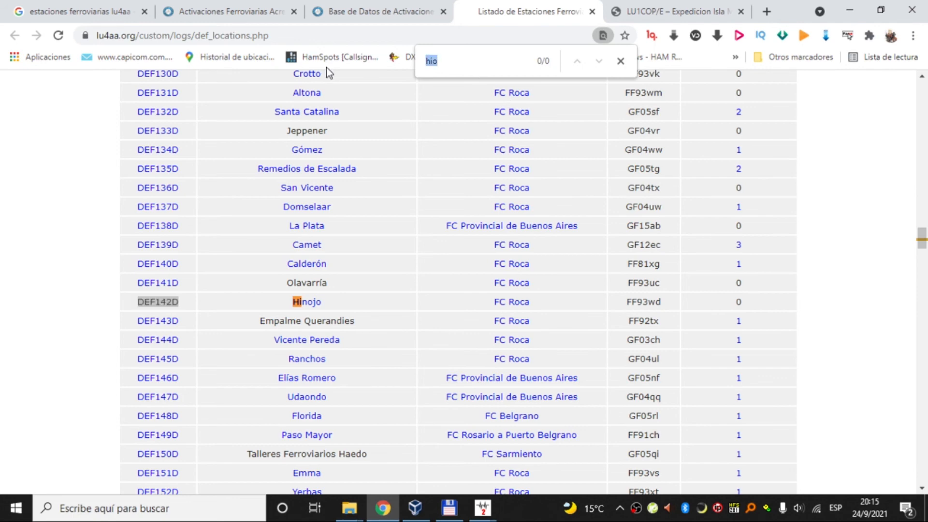
text(nievas)
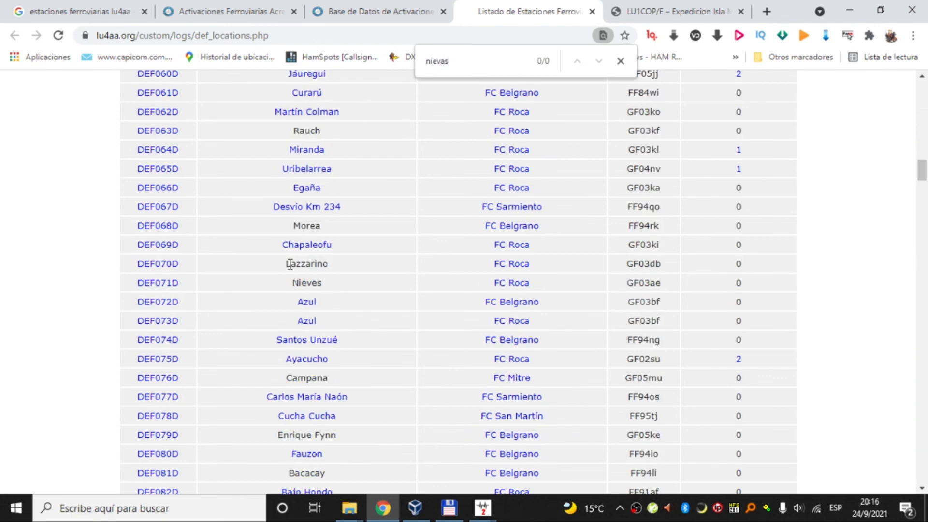
drag(182, 286, 140, 284)
right_click(138, 284)
click(176, 292)
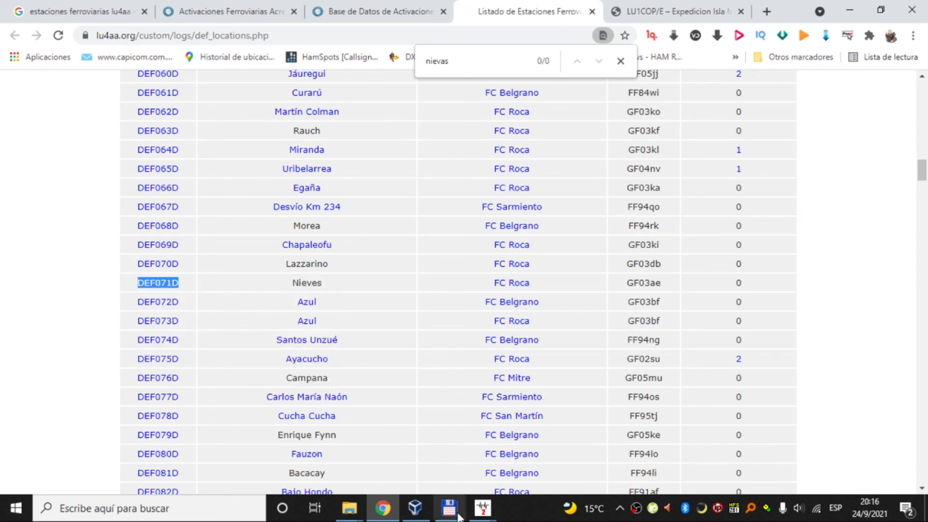
Switch to the Log4OM configuration, correct My Sig to Estacion Nieves, set My Sig Info to DEF071D, and save and apply.
mouse_move(458, 515)
click(522, 484)
click(708, 271)
drag(707, 270, 731, 274)
text(es)
key(Tab)
right_click(711, 291)
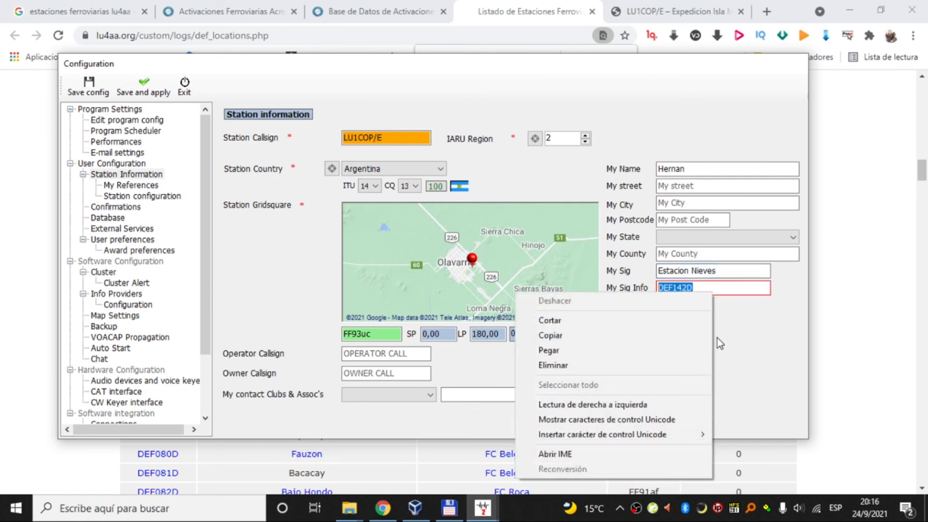
click(661, 350)
click(146, 88)
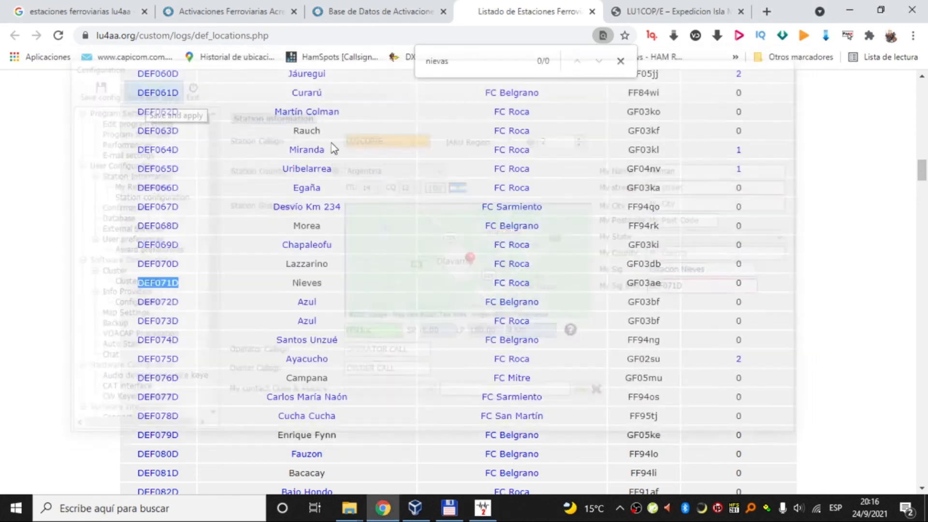
click(484, 511)
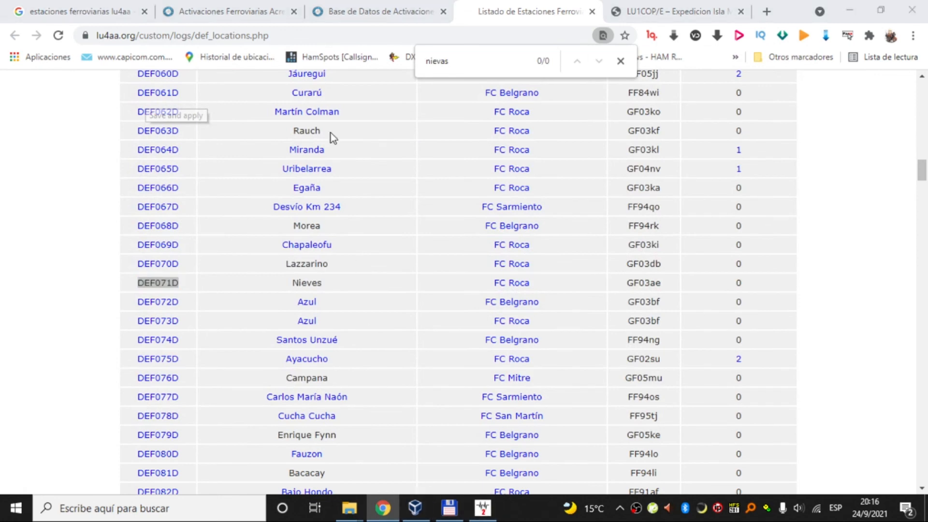
click(849, 11)
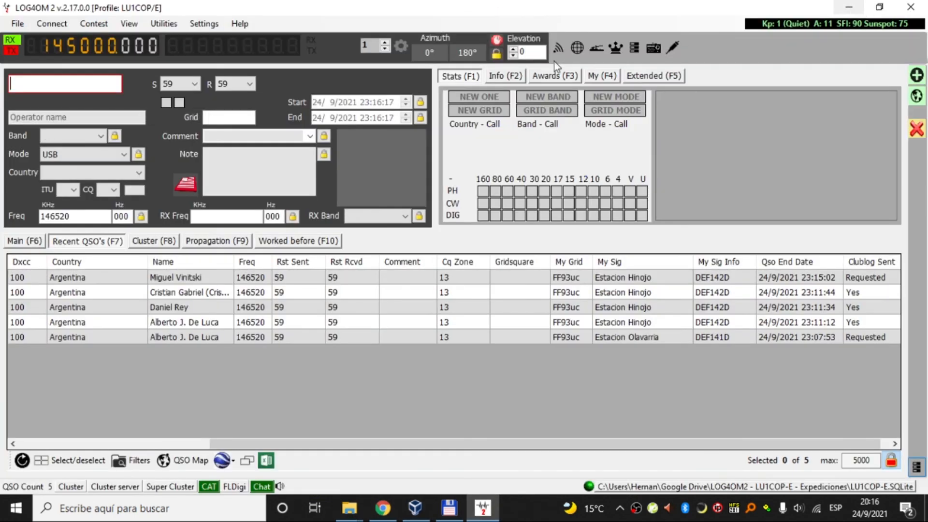
click(203, 23)
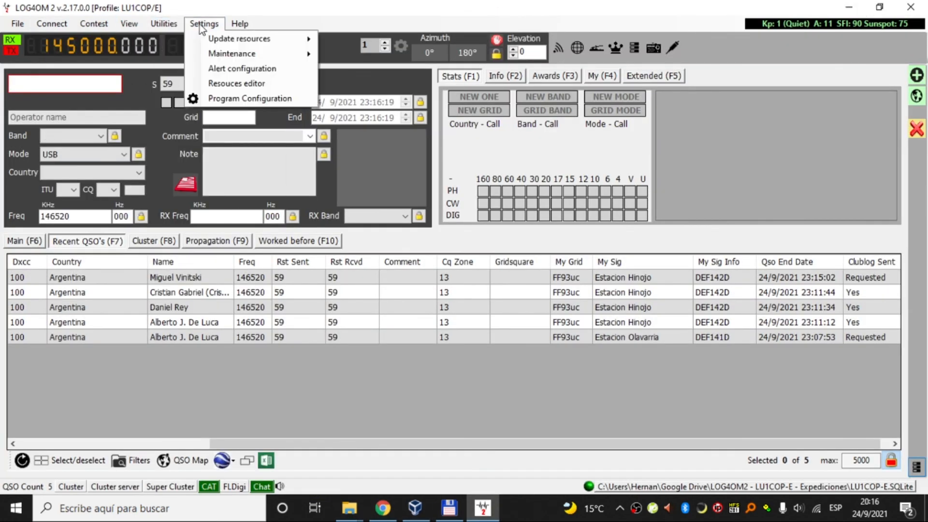
click(73, 133)
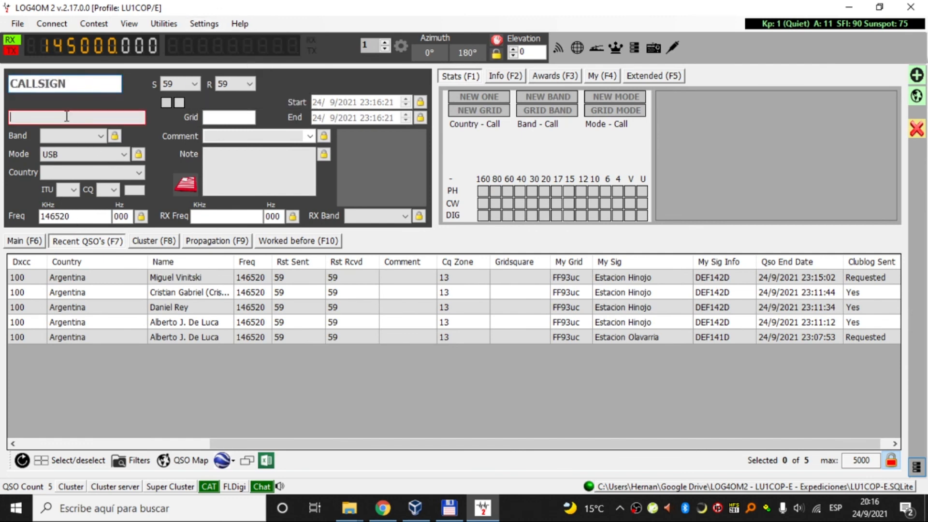
text(LU6)
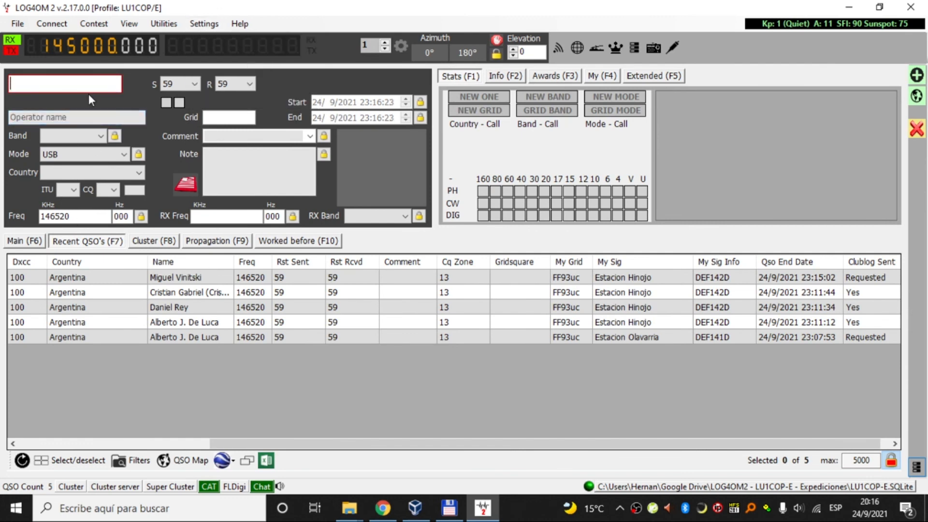
text(UBM)
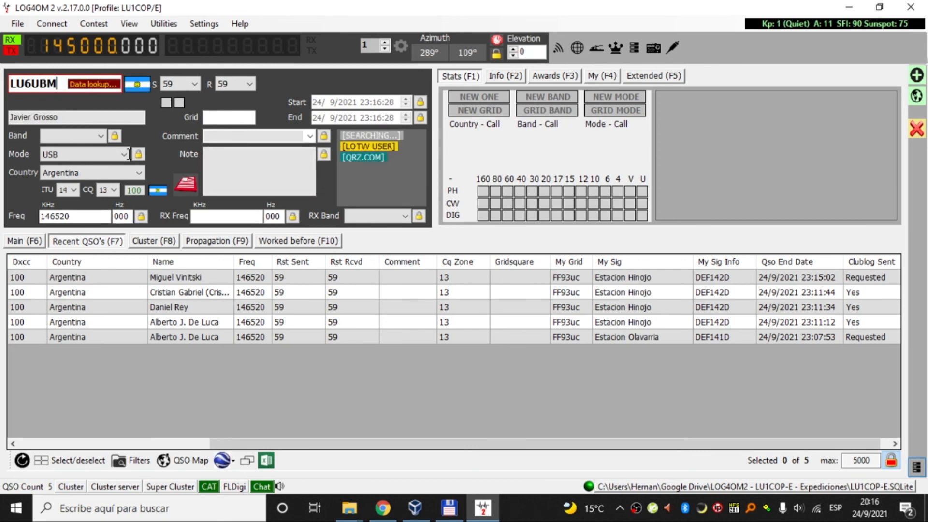
click(125, 154)
scroll(122, 337, up, 20)
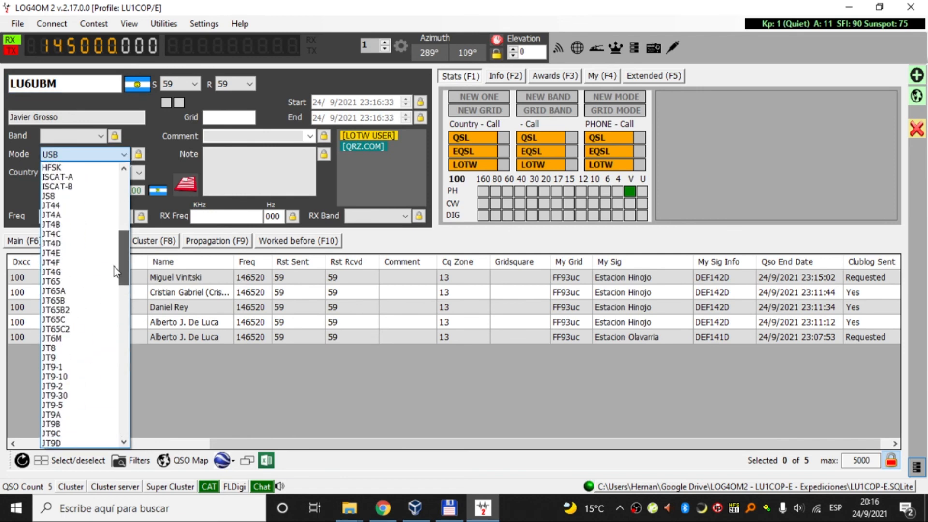
scroll(117, 270, up, 5)
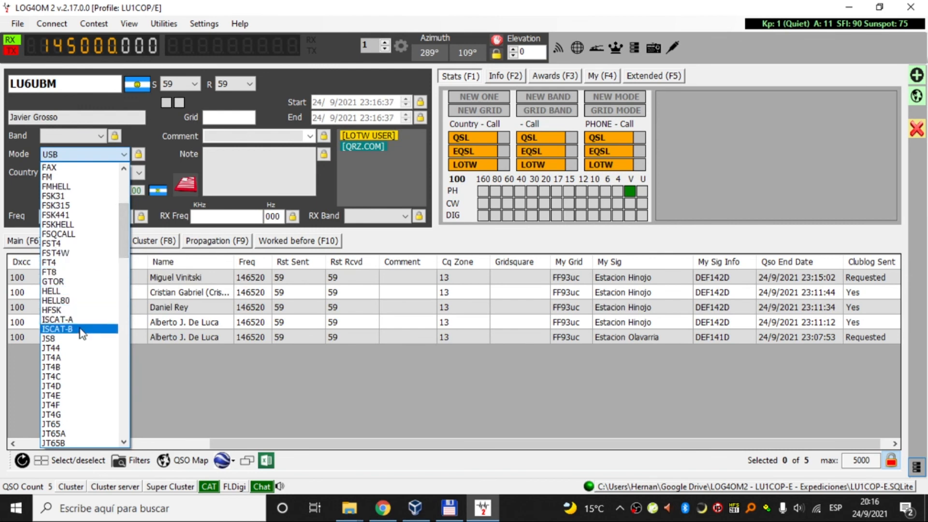
click(83, 179)
click(79, 136)
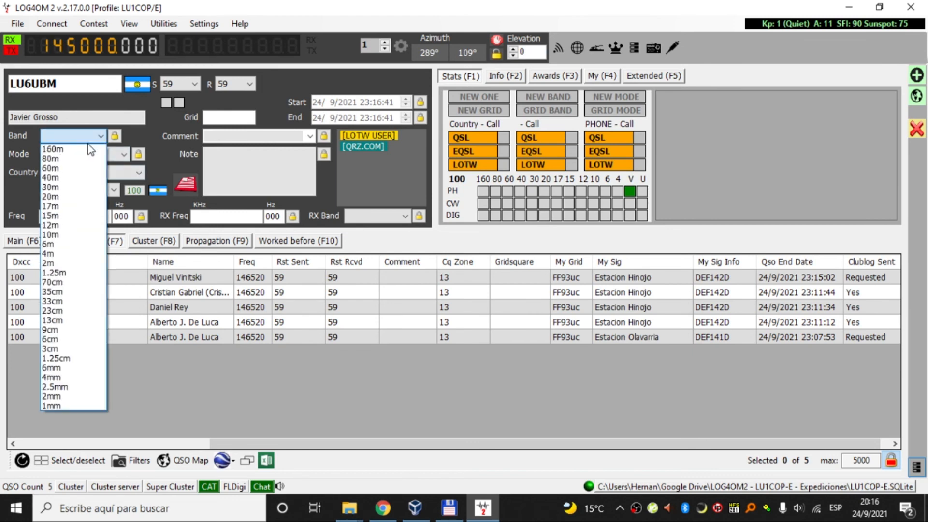
click(67, 263)
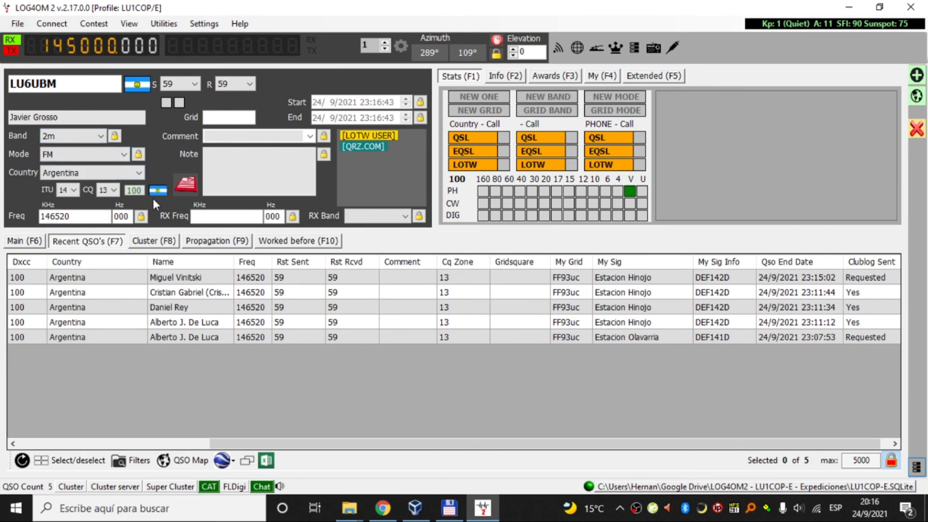
key(Return)
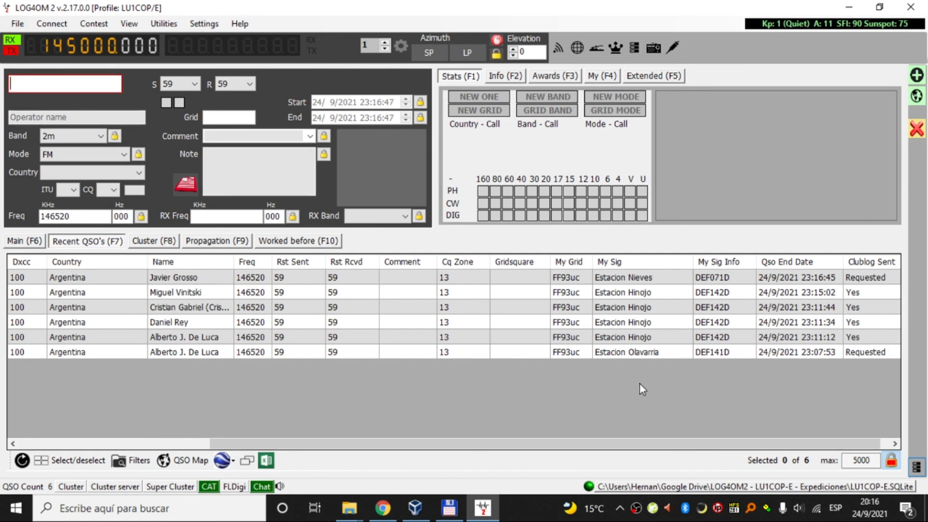
click(629, 278)
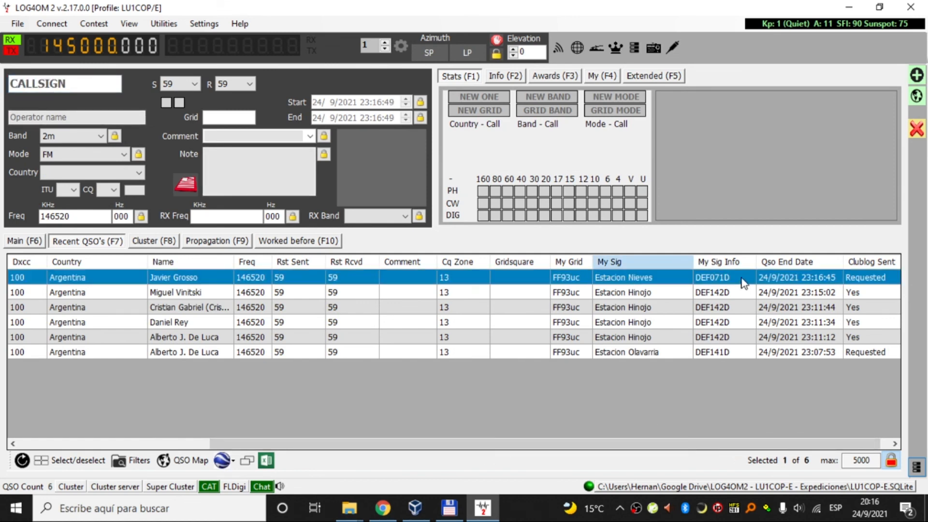